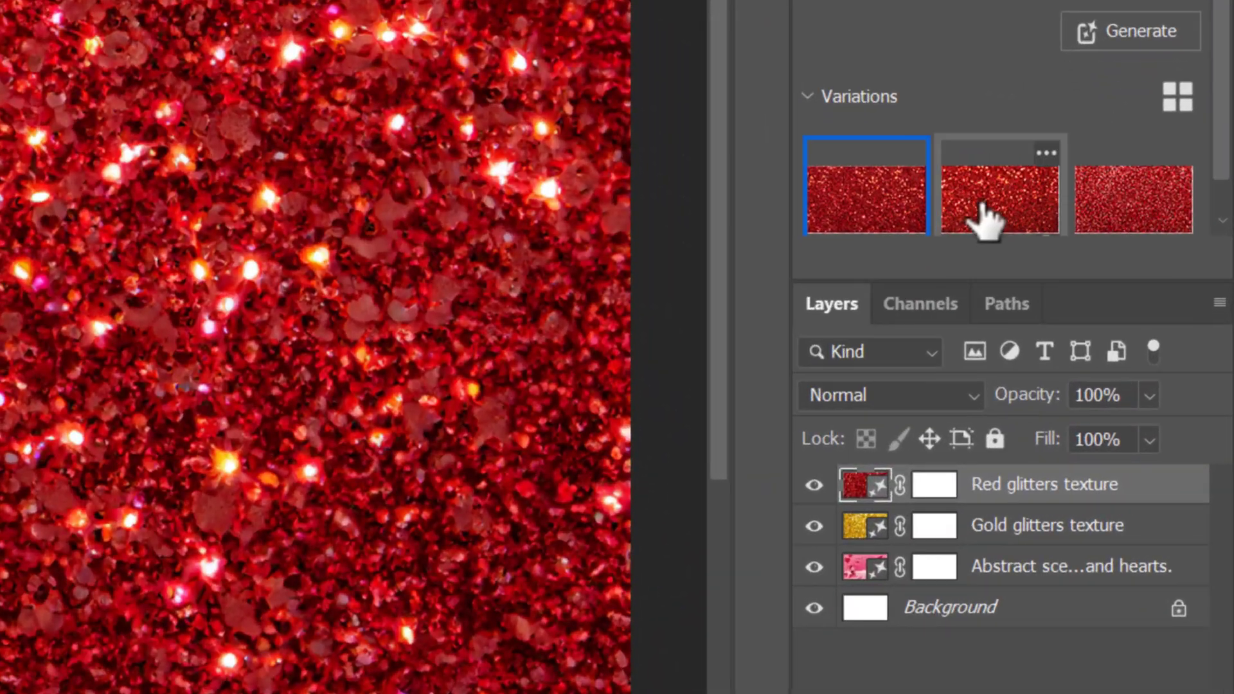
- Choose the third red glitter variation and convert the Red and Gold glitters texture layers into 3D postcard meshes
left_click(1128, 353)
left_click(1121, 218)
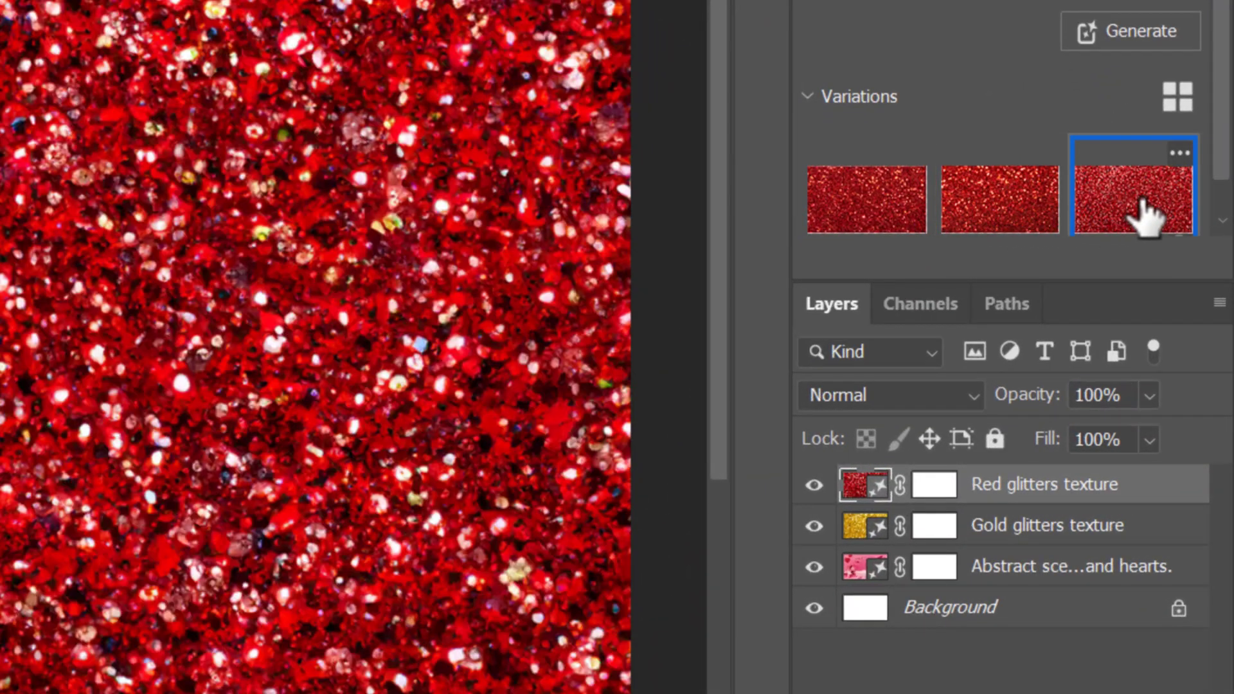
left_click(1026, 528, "shift")
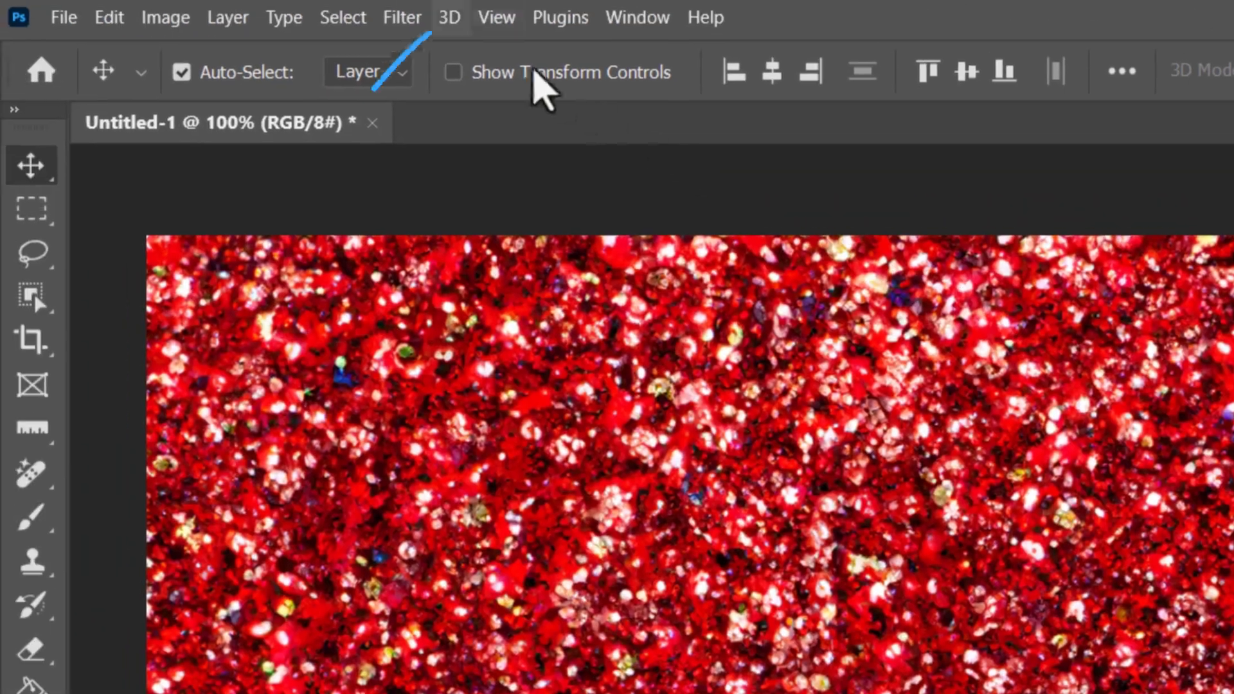
left_click(450, 17)
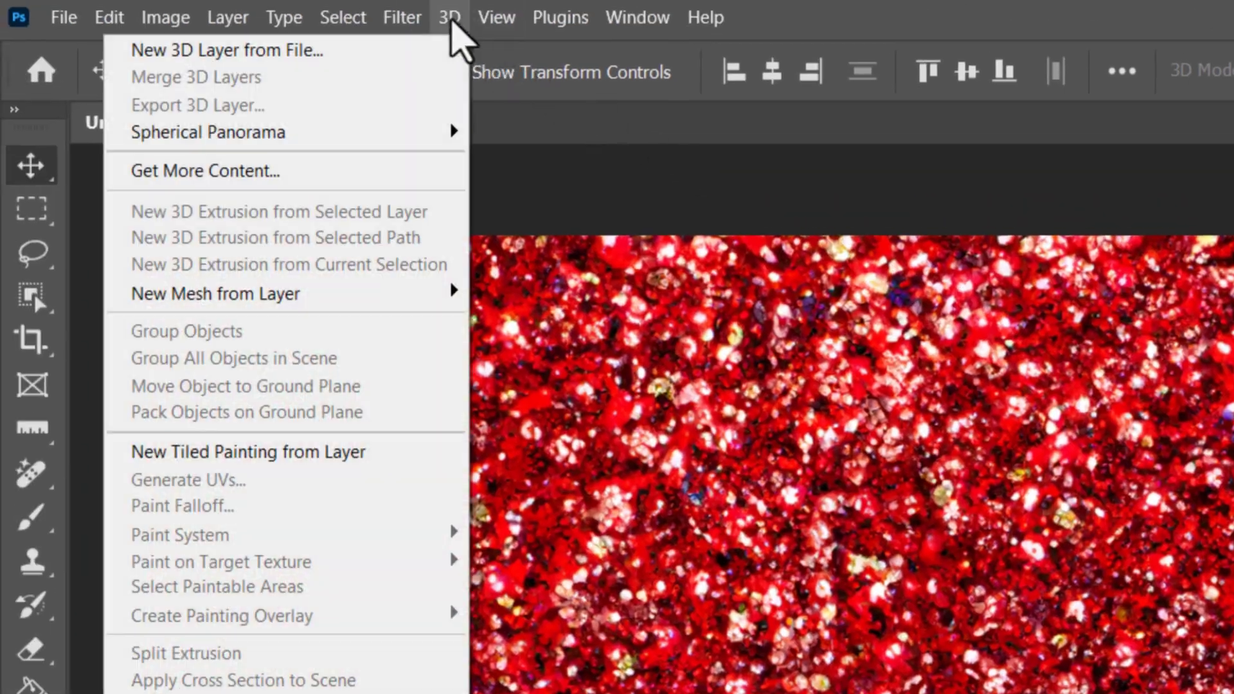
mouse_move(416, 308)
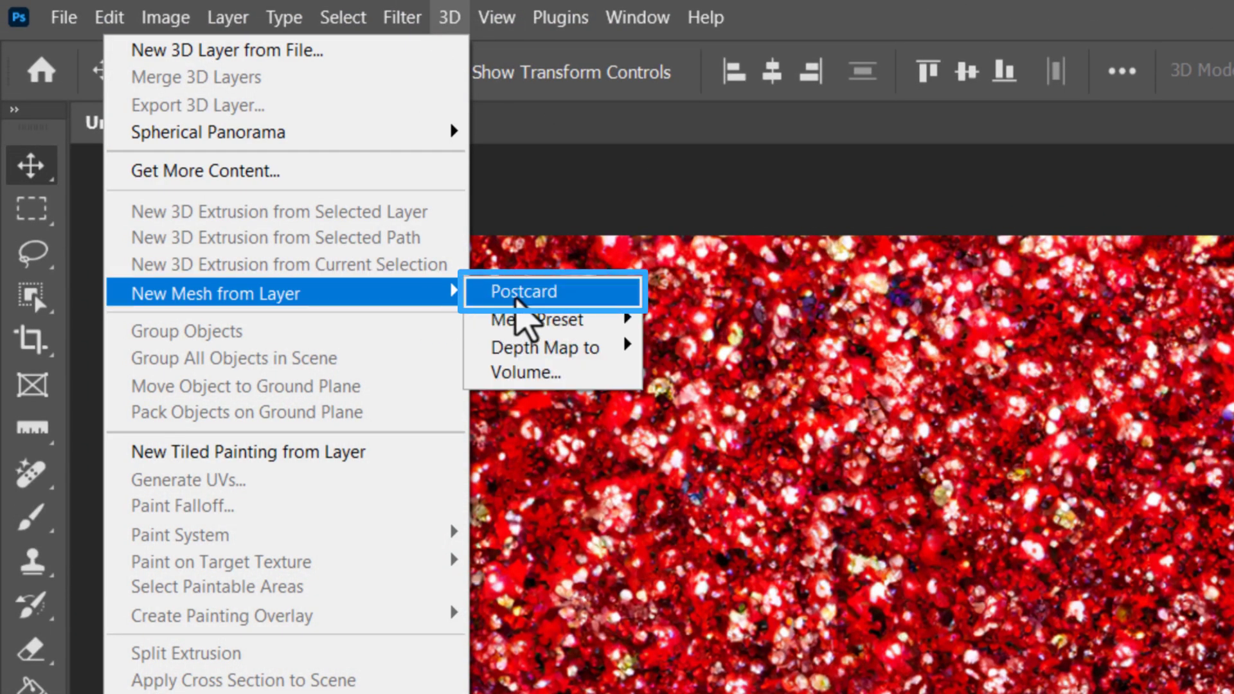
left_click(514, 291)
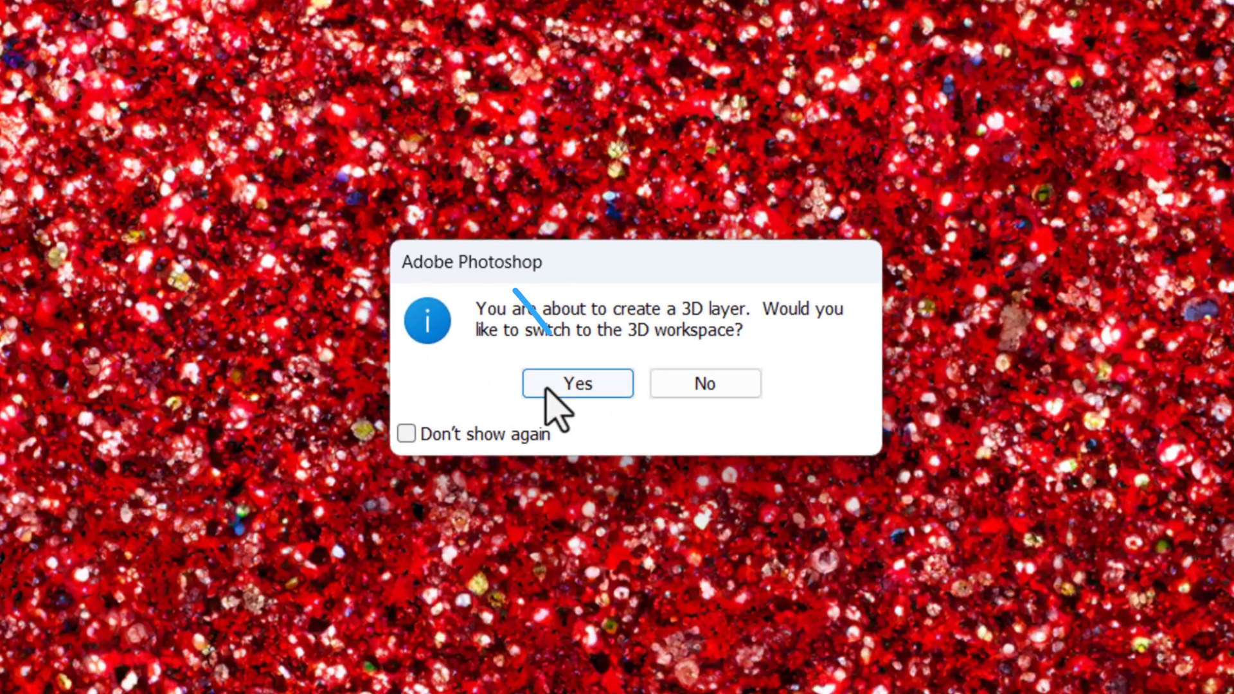
left_click(1228, 570)
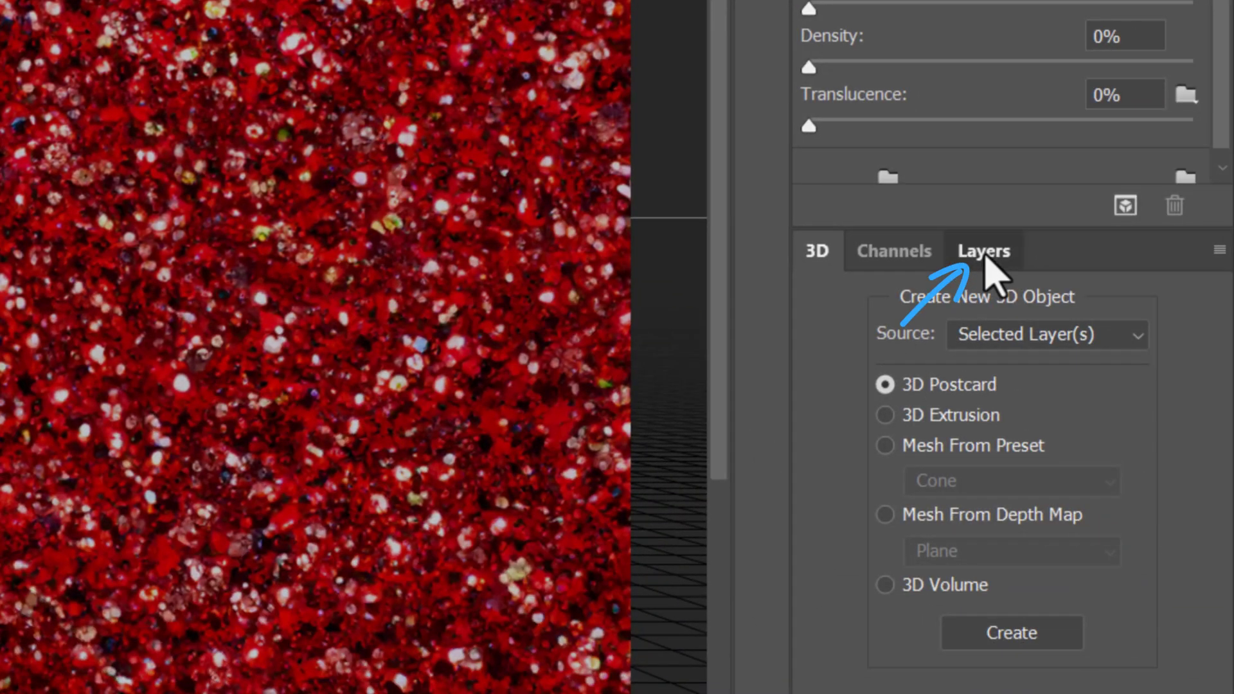
- Show the layer list and collapse the texture details of the Red and Gold glitters texture layers
left_click(985, 256)
left_click(1204, 443)
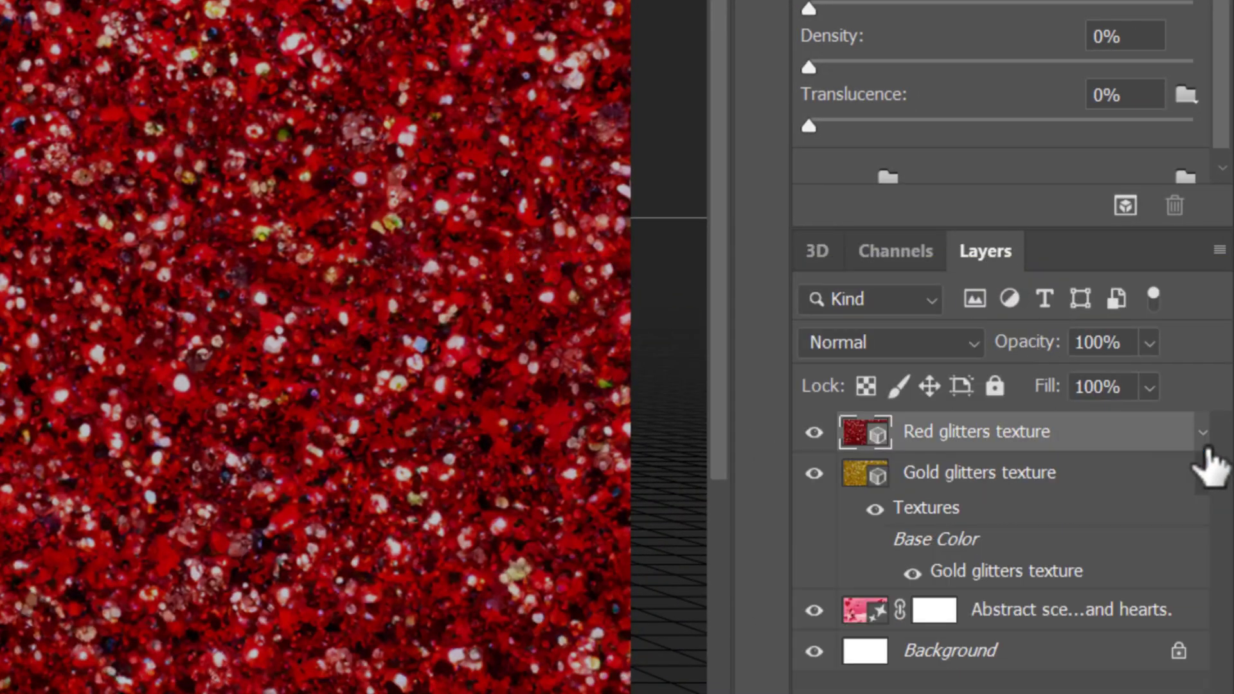
left_click(1200, 477)
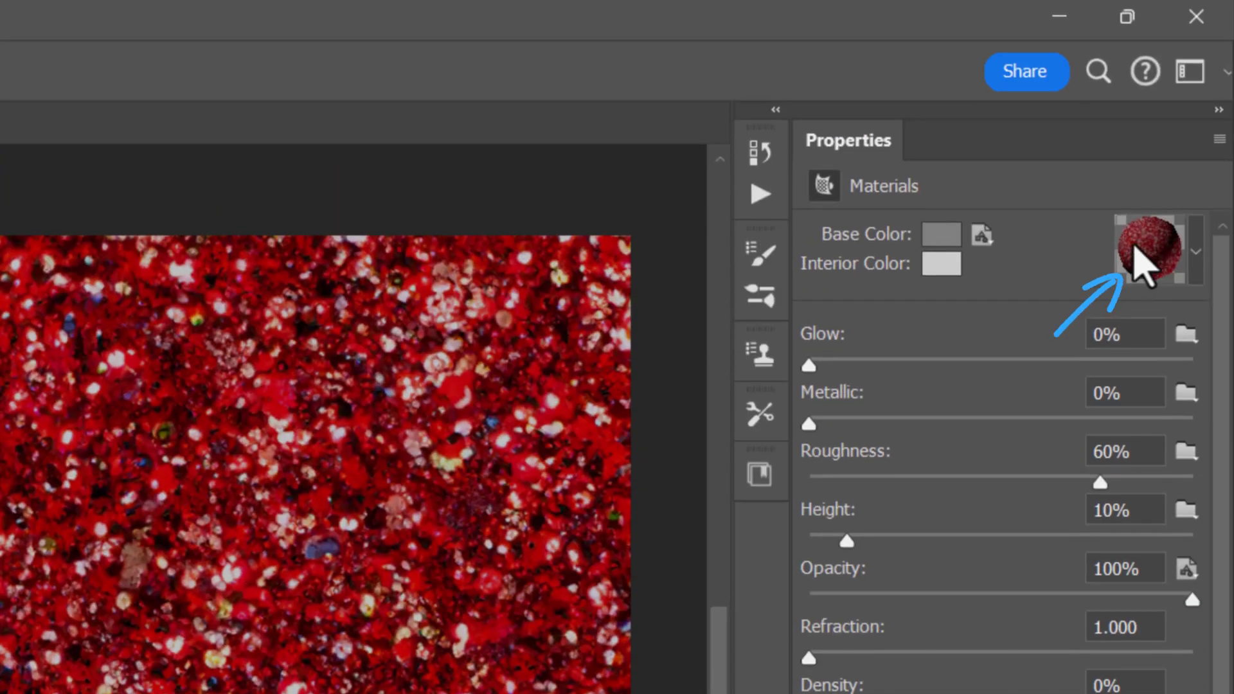
- Save the Red glitters texture layer's material as a new material preset
left_click(1147, 250)
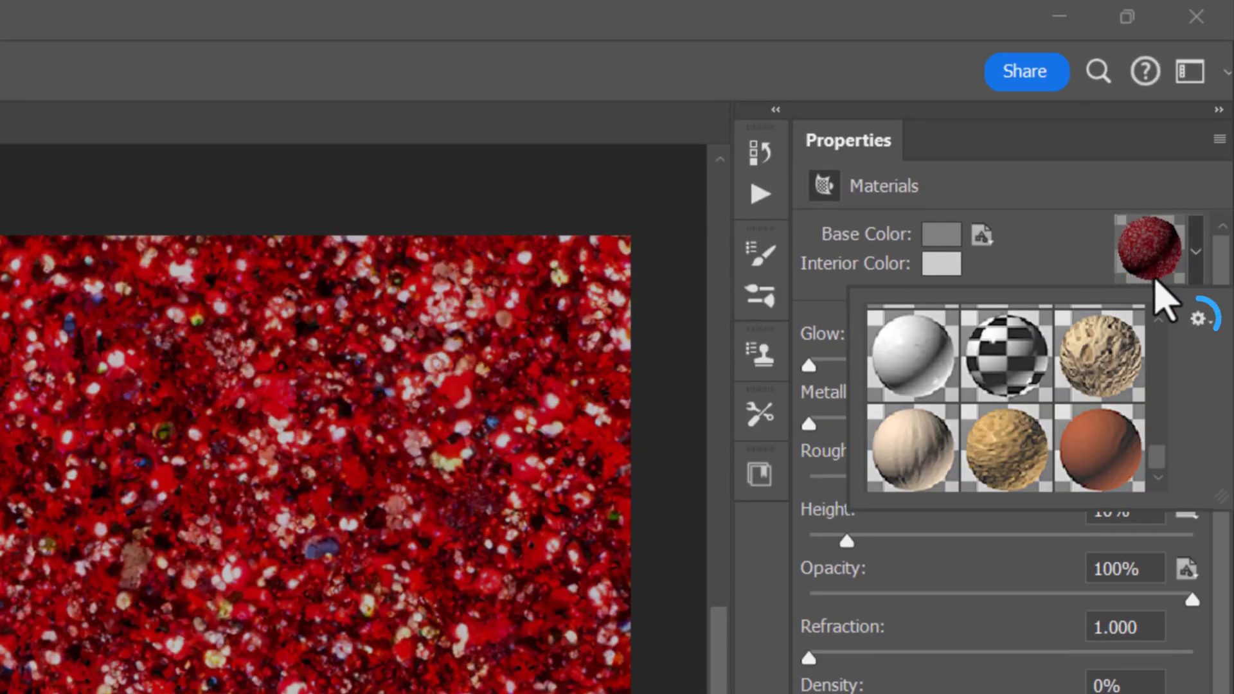
left_click(1198, 319)
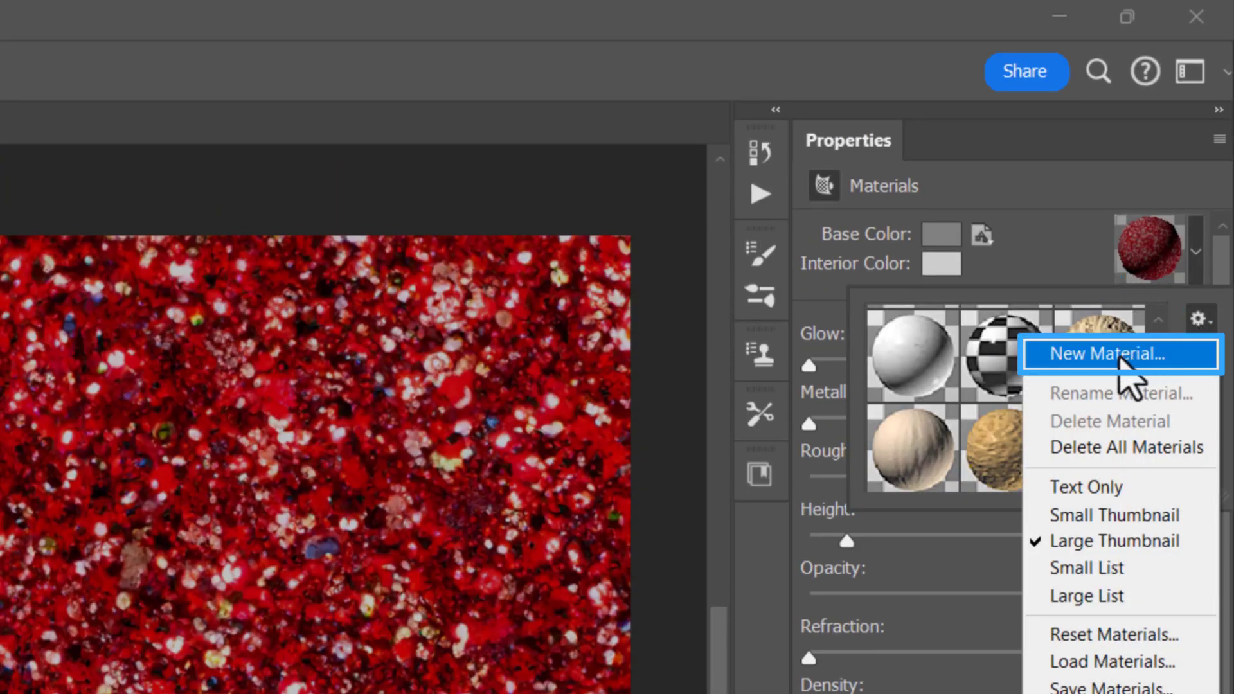
left_click(1120, 359)
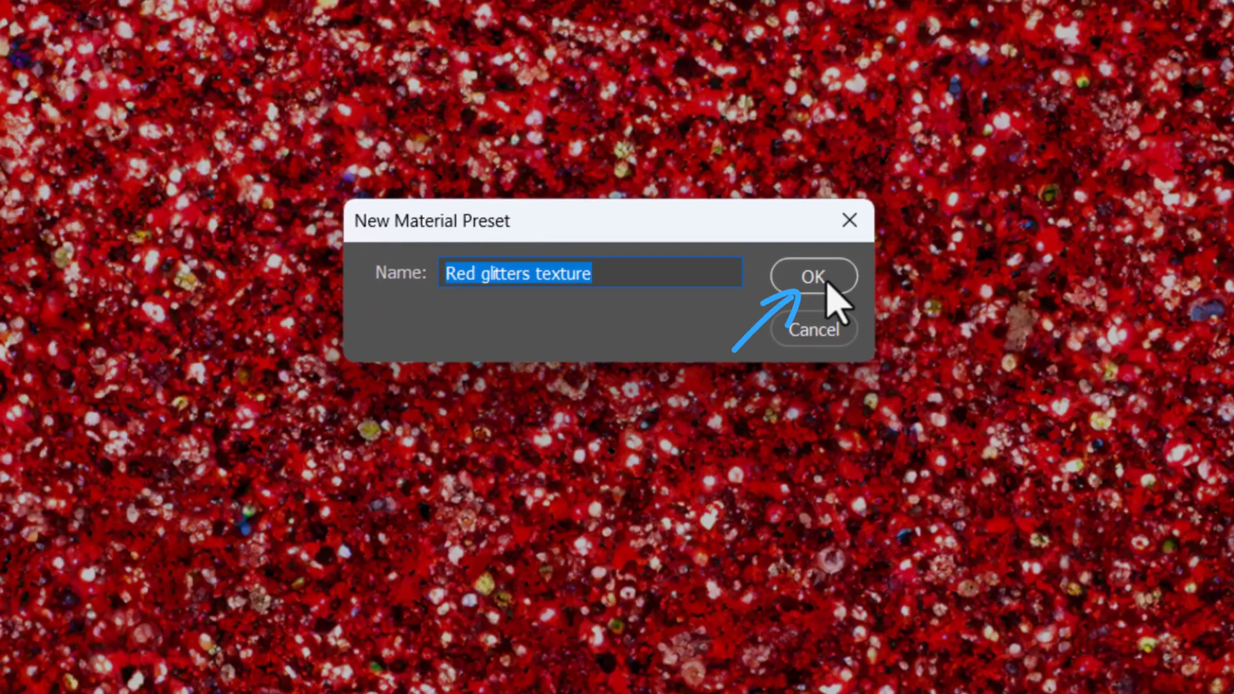
left_click(719, 341)
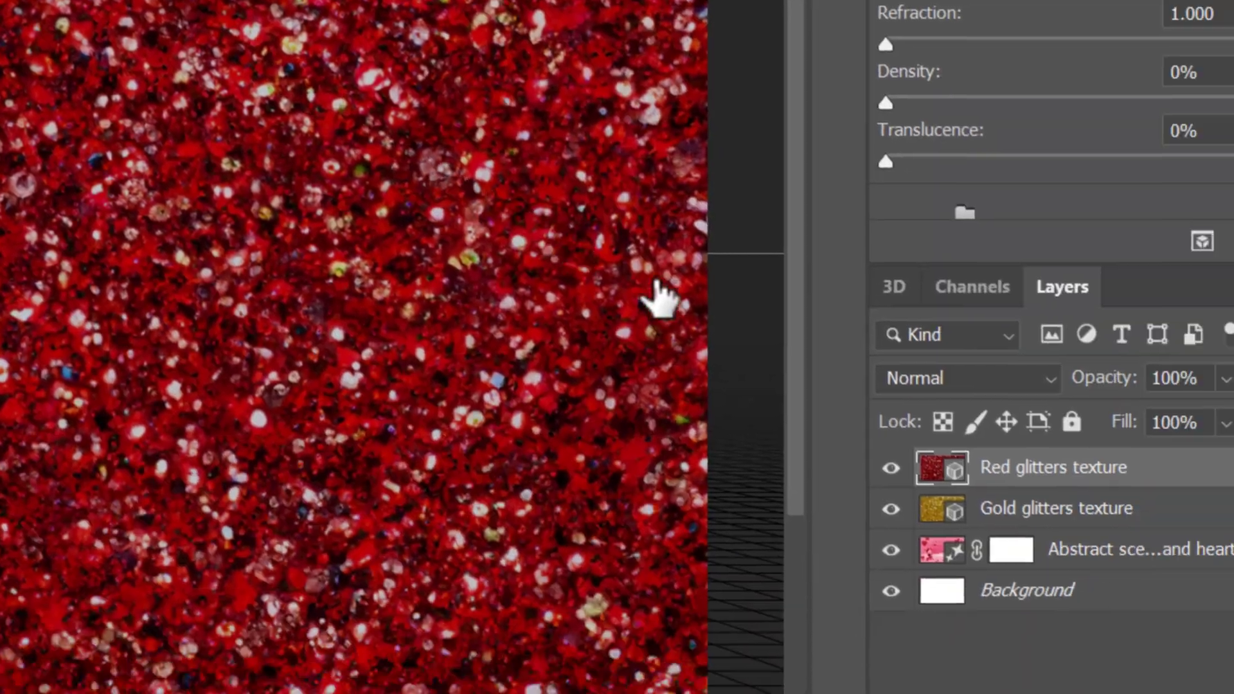
- Save the Gold glitters texture layer's material as a new preset named Gold glitters texture
left_click(1156, 517)
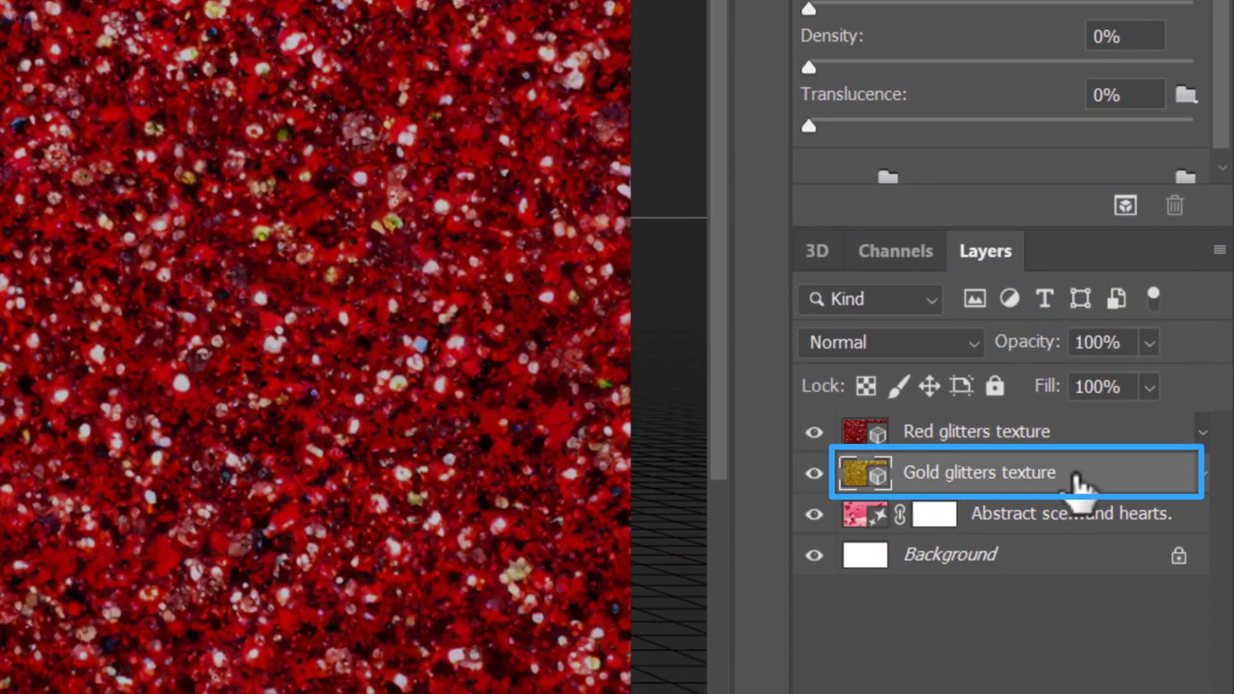
left_click(819, 252)
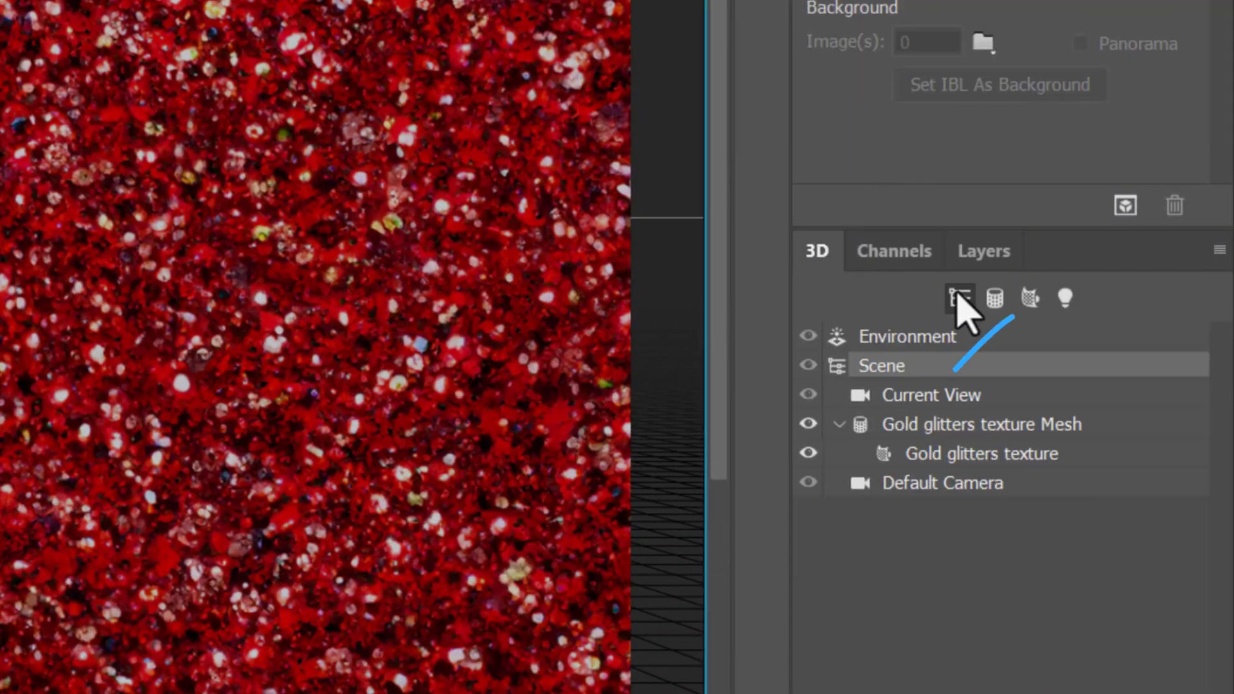
left_click(1029, 297)
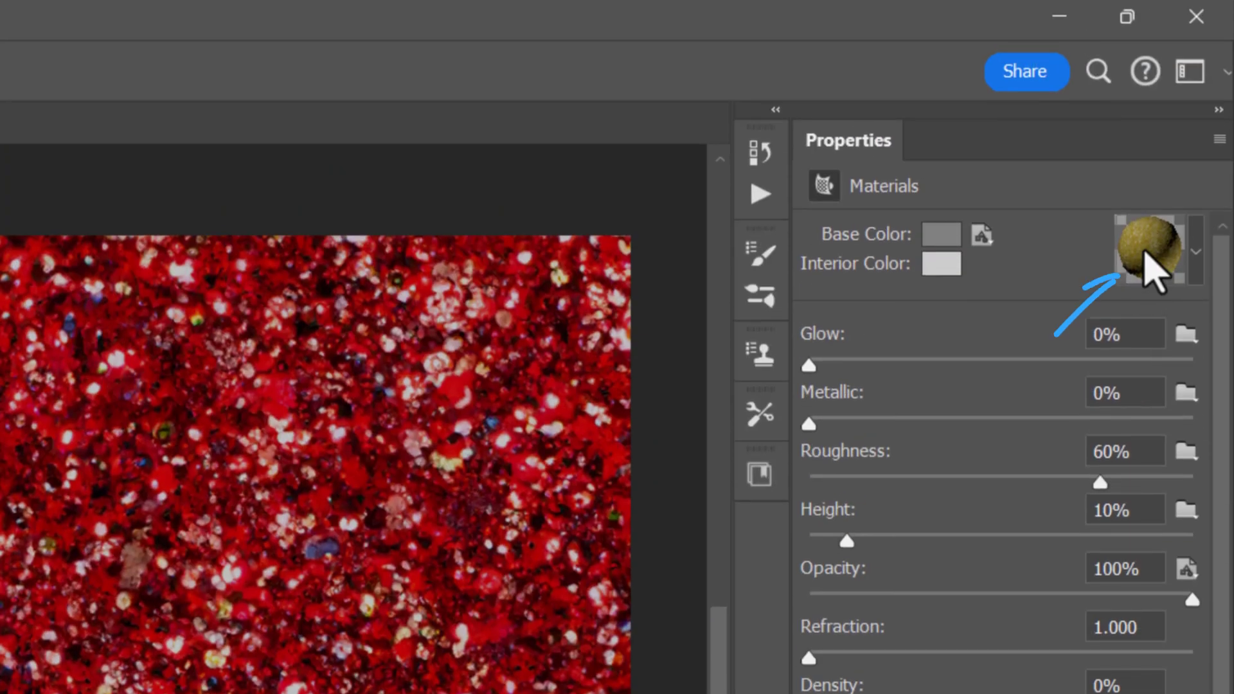
left_click(1150, 263)
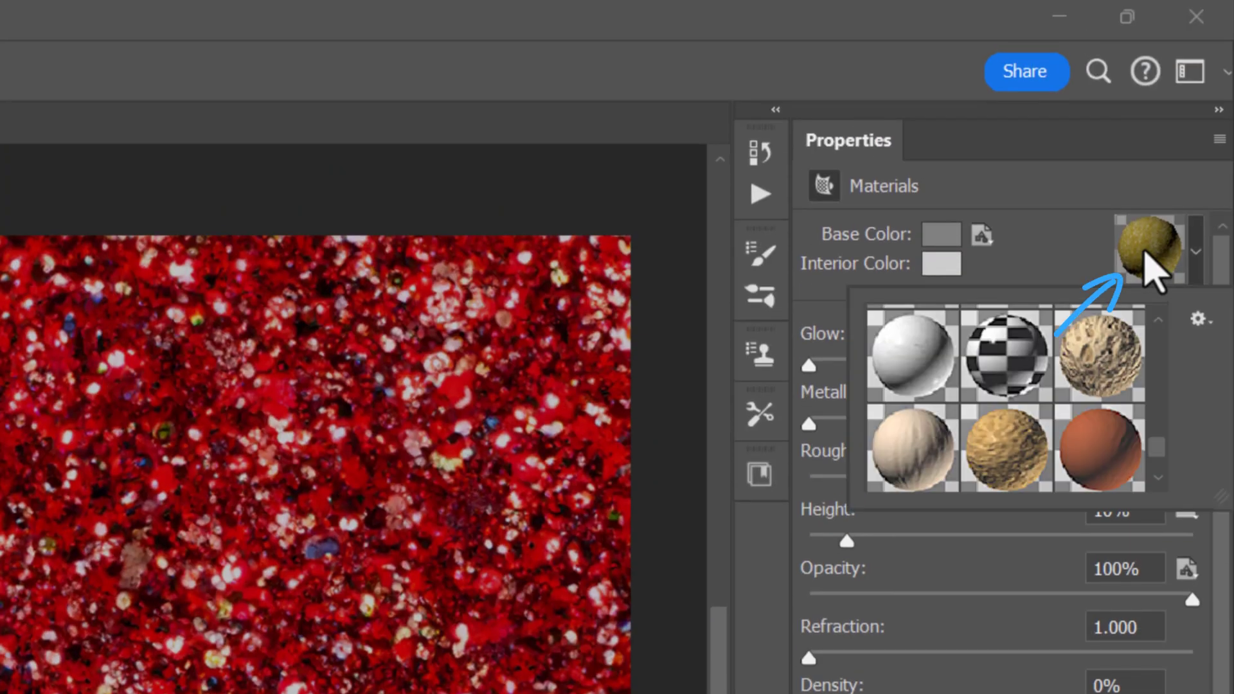
left_click(1197, 319)
left_click(1126, 355)
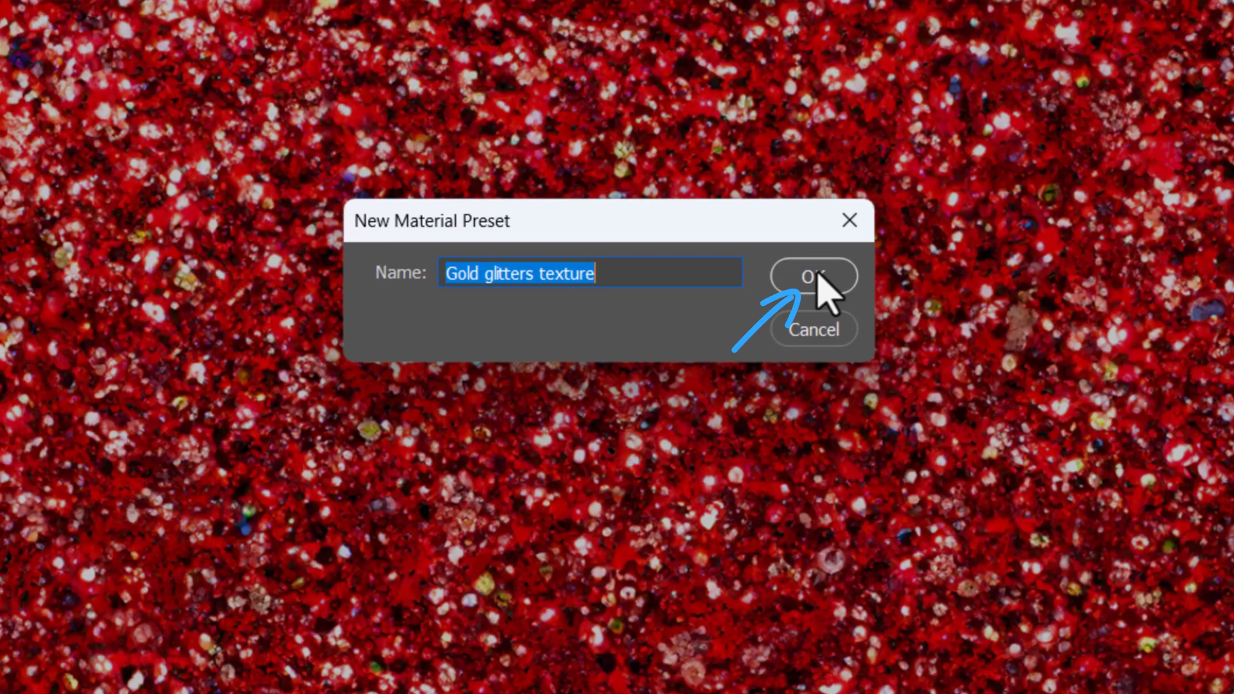
left_click(819, 276)
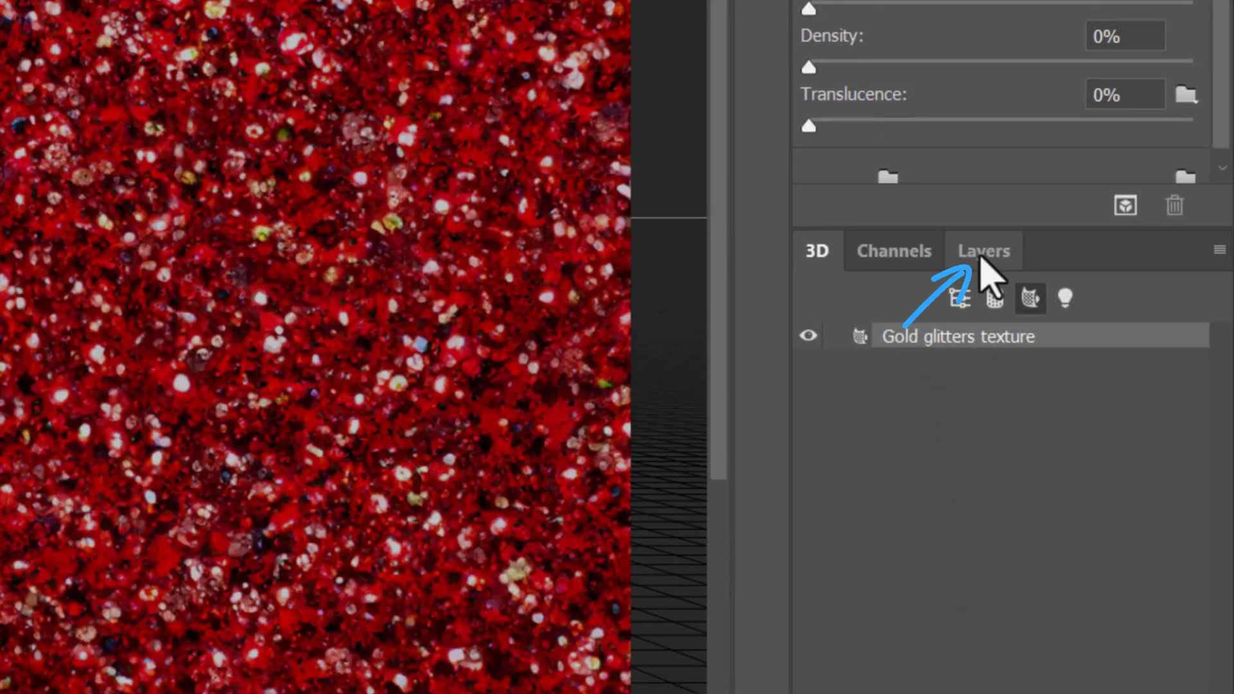
- Delete both the Red glitters texture and Gold glitters texture 3D layers
left_click(982, 254)
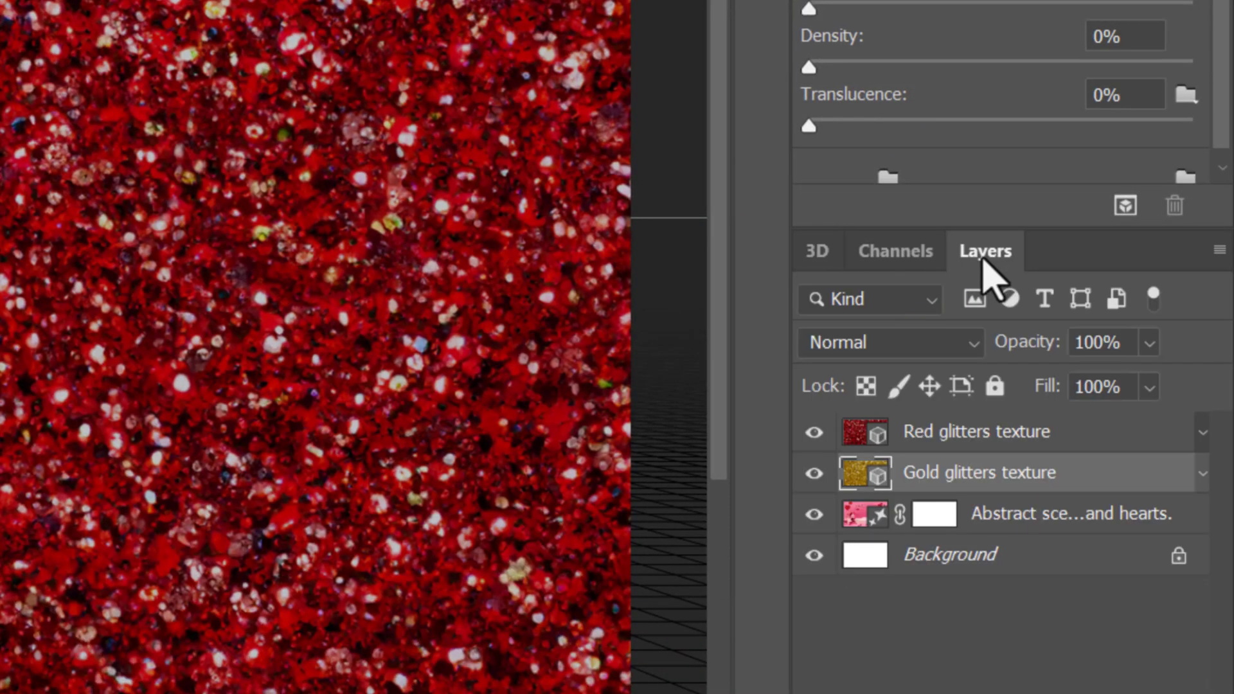
left_click(1047, 440, "shift")
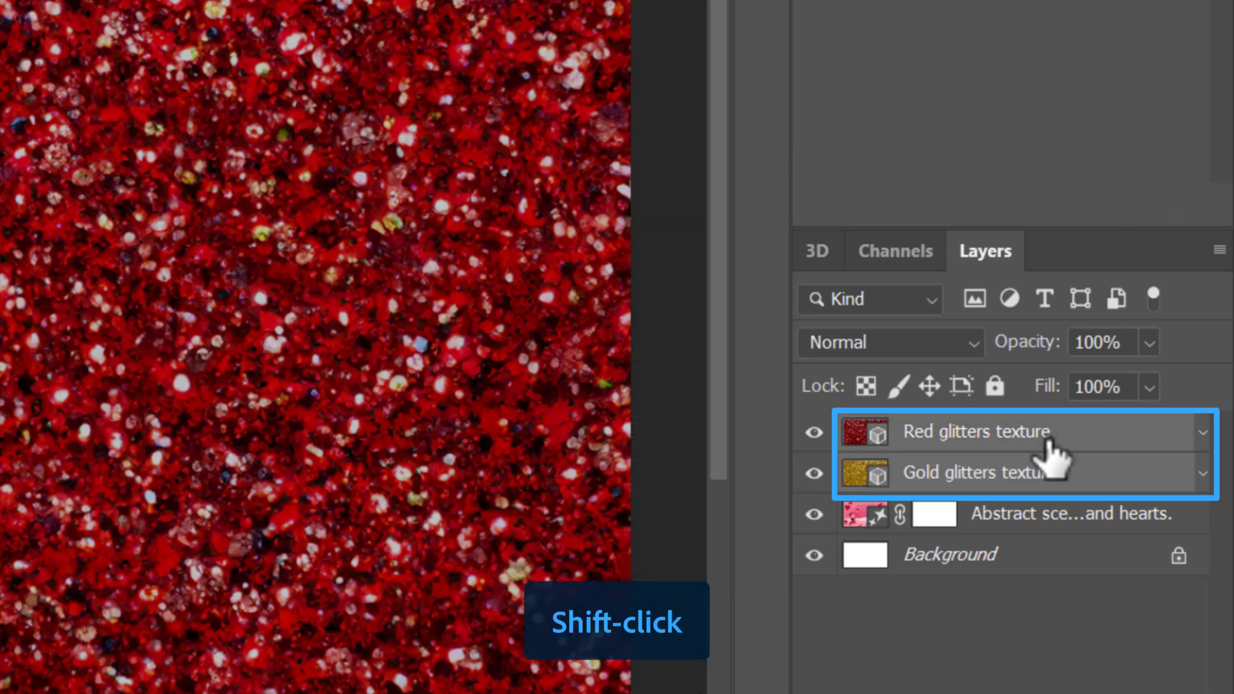
key("Delete")
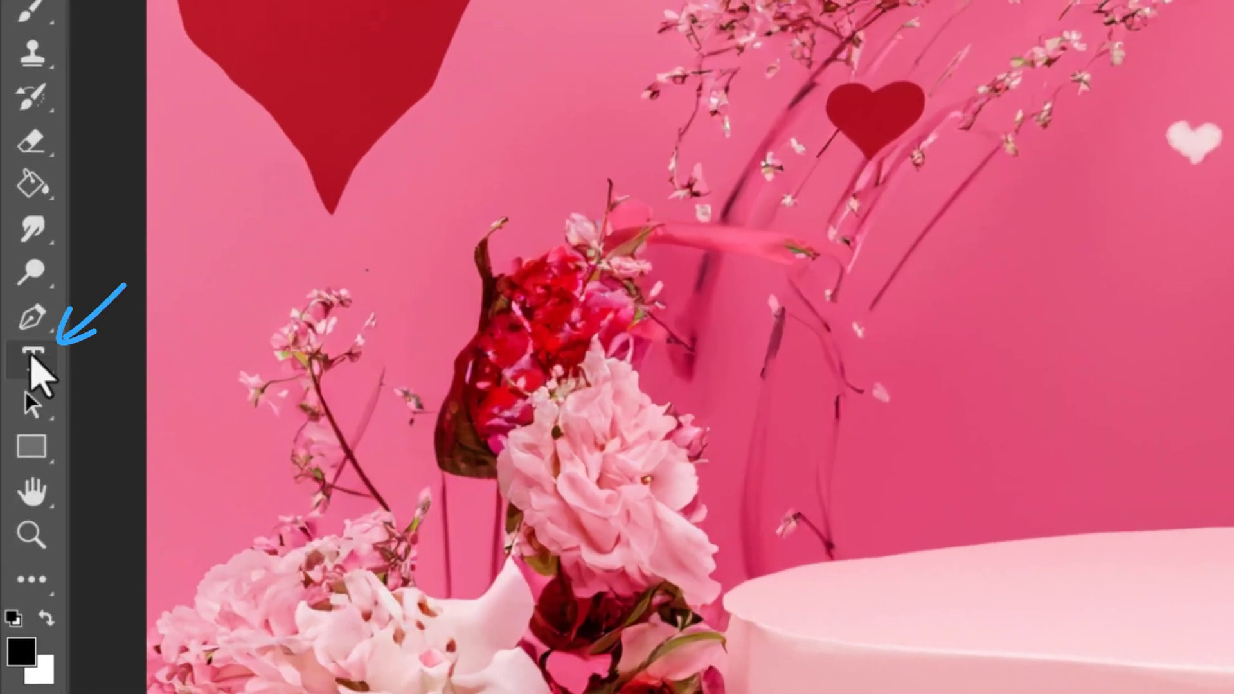
- Add the horizontal text LOVE over the pink podium
right_click(31, 357)
left_click(168, 364)
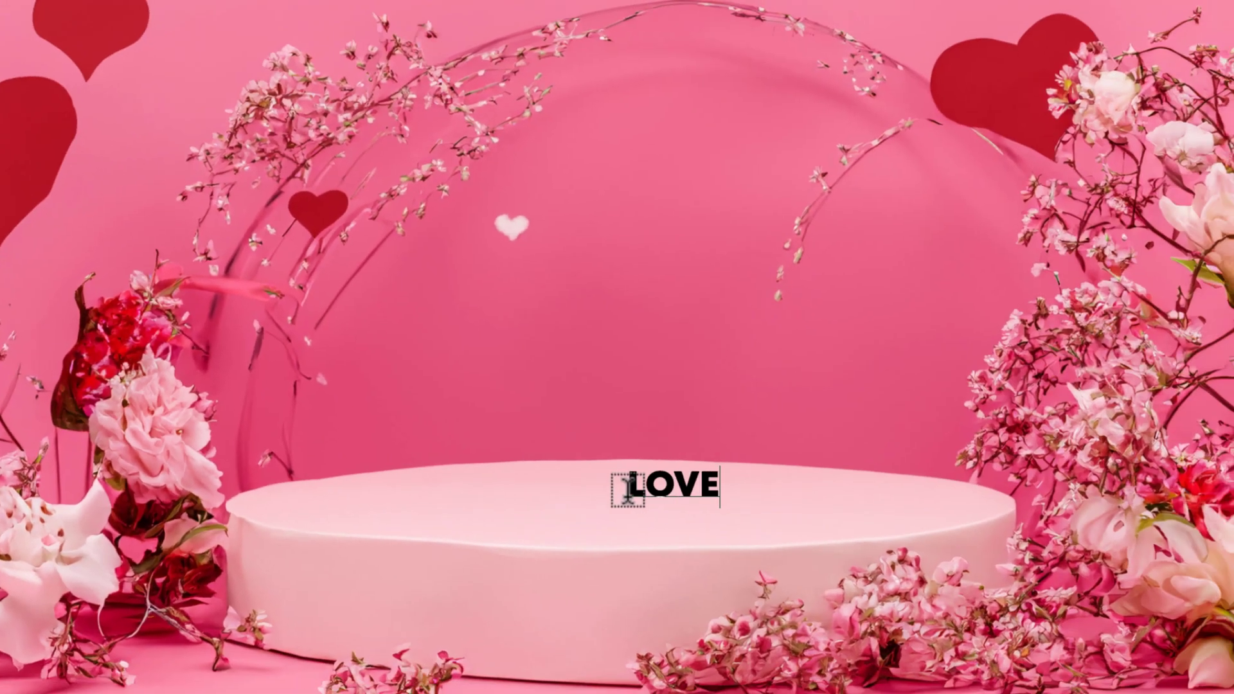
key("Return")
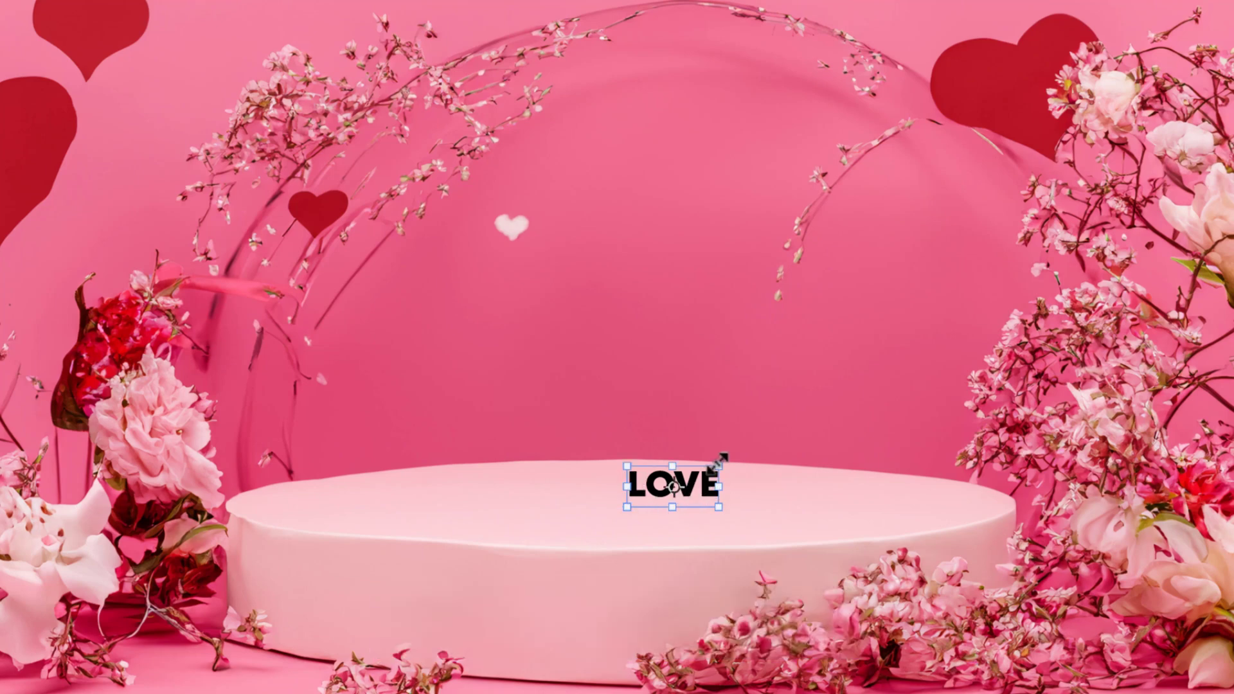
- Enlarge the LOVE text to span most of the podium's width and centre it above the podium
left_click_drag(718, 463, 1006, 350)
left_click_drag(918, 479, 854, 434)
left_click_drag(934, 298, 957, 286)
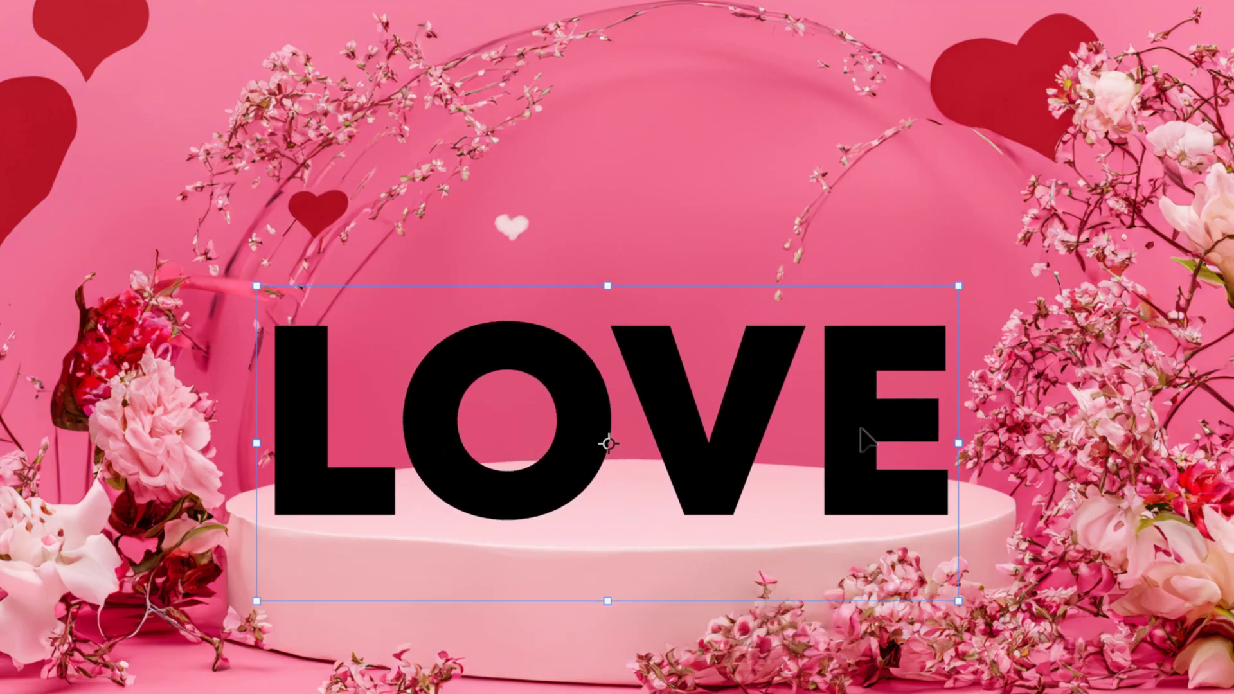
left_click_drag(860, 428, 884, 390)
key("Return")
- Turn the LOVE text layer into a 3D extrusion
key("t")
scroll(876, 410, "up", 3)
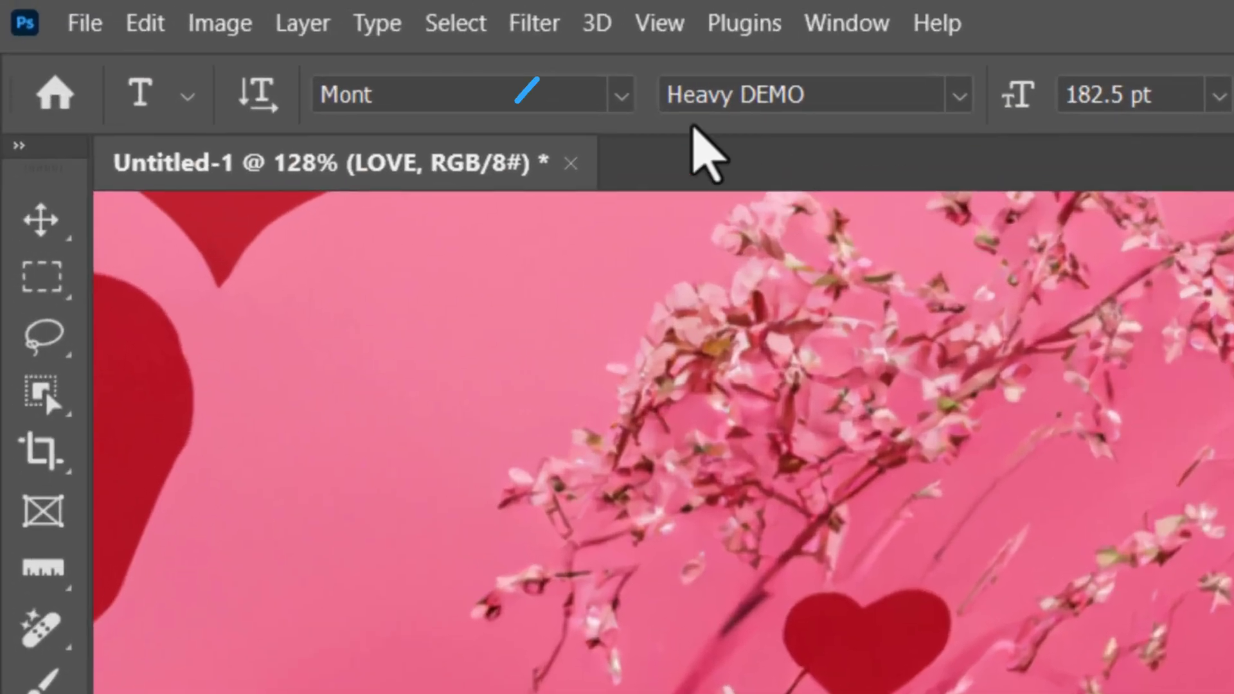
left_click(597, 26)
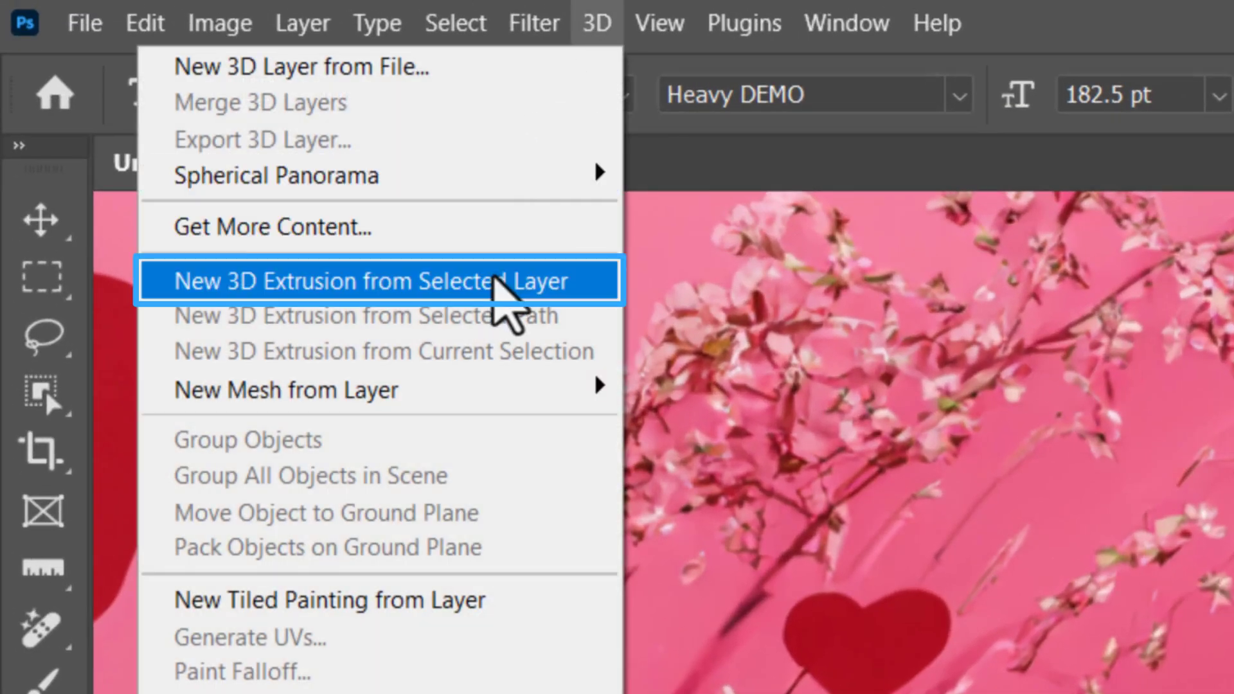
left_click(493, 281)
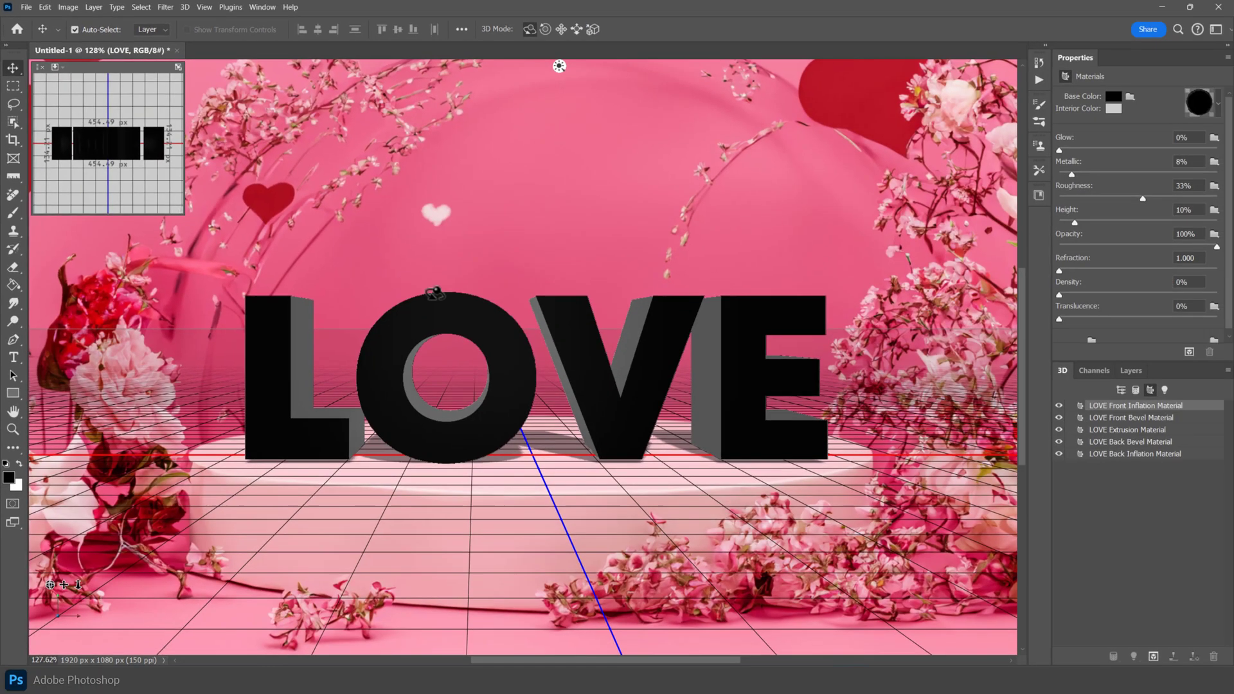
- Reduce the LOVE mesh's extrusion depth to about 64 px and apply the third shape preset in the first row
left_click(611, 378)
left_click_drag(611, 377, 643, 351)
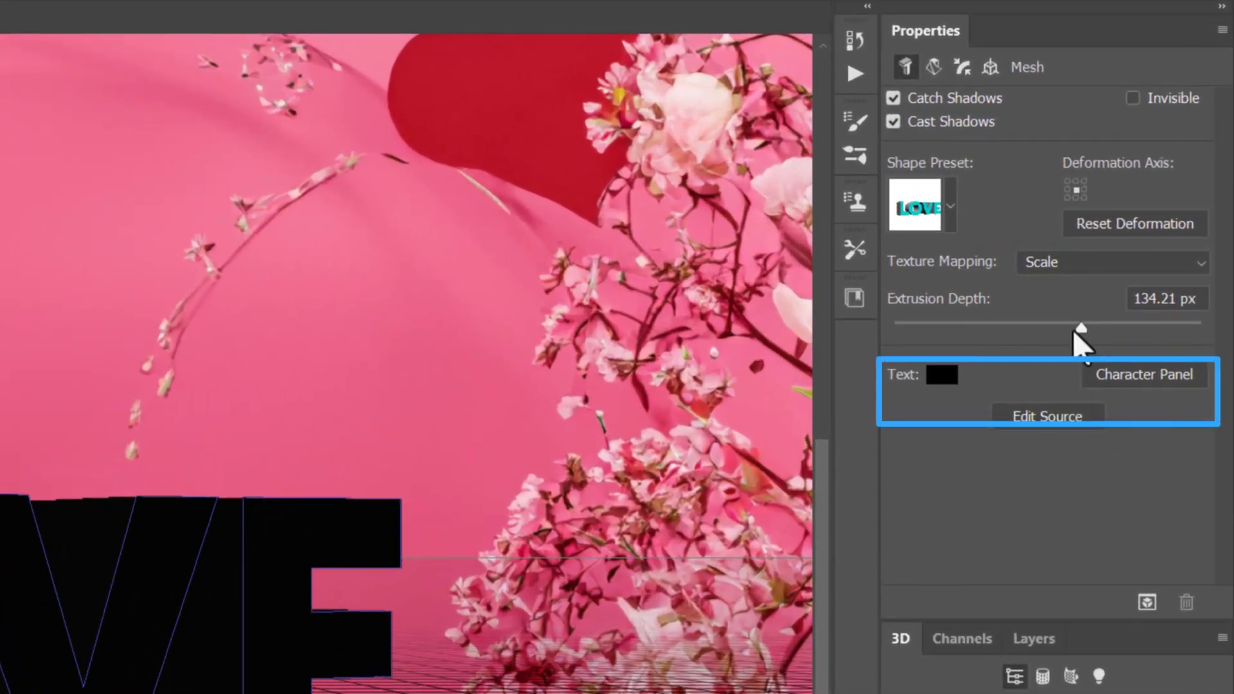
left_click_drag(1075, 324, 1062, 357)
left_click(949, 215)
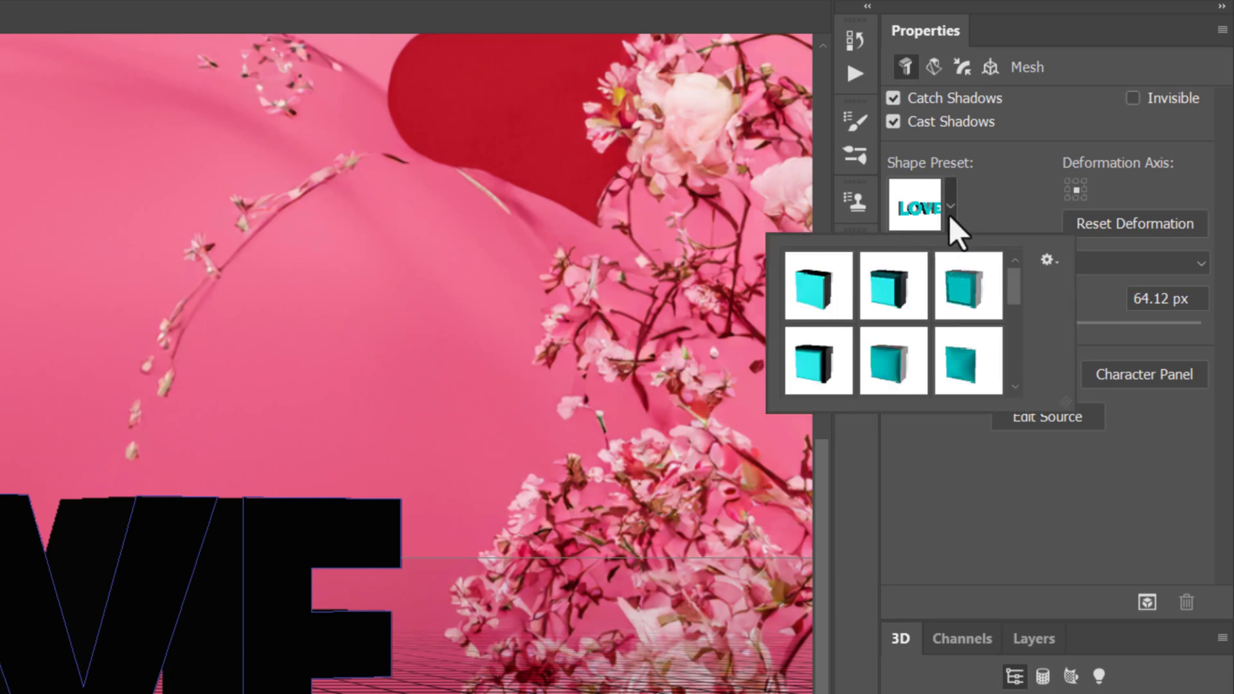
left_click(965, 299)
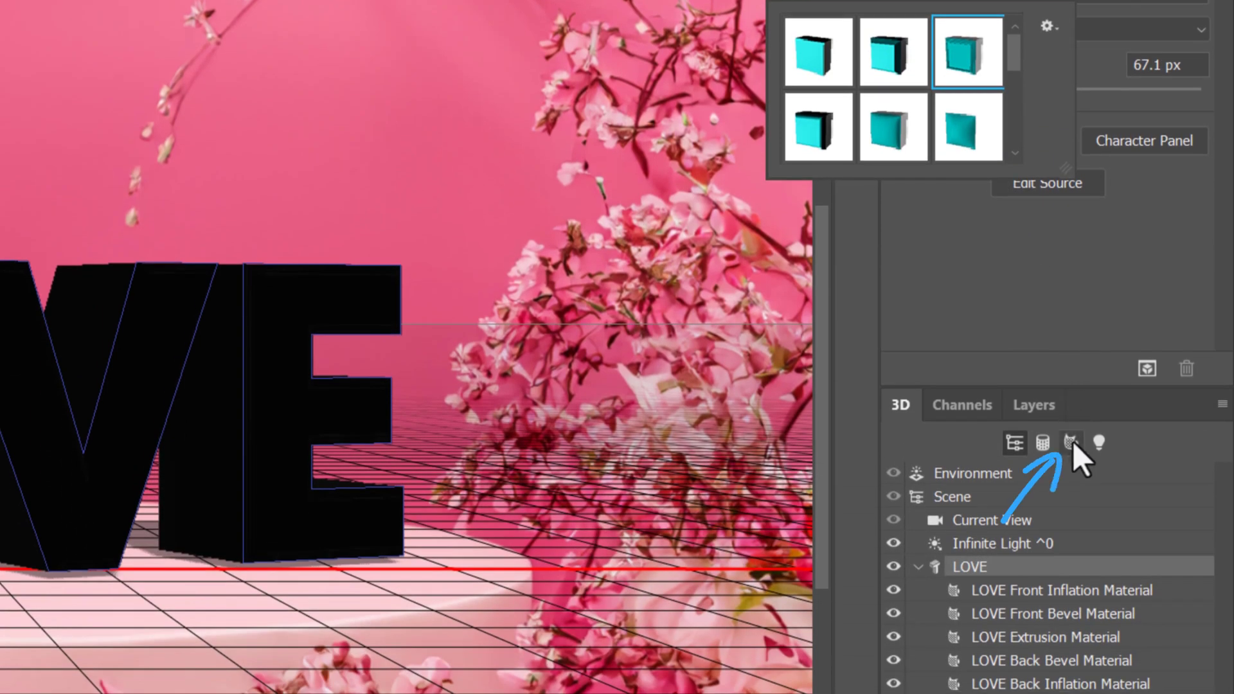
- Apply the Gold glitters texture material to LOVE's front bevel, extrusion, back bevel and back inflation materials
left_click(1070, 442)
left_click(1046, 499)
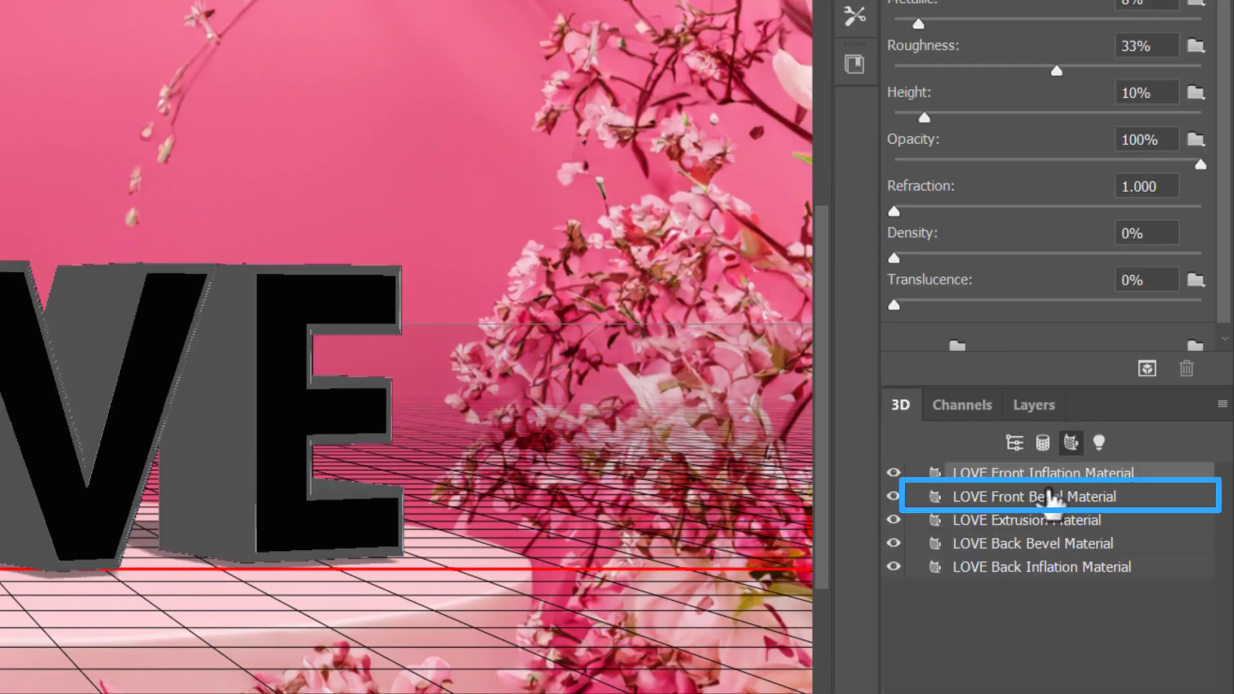
left_click(1051, 576, "shift")
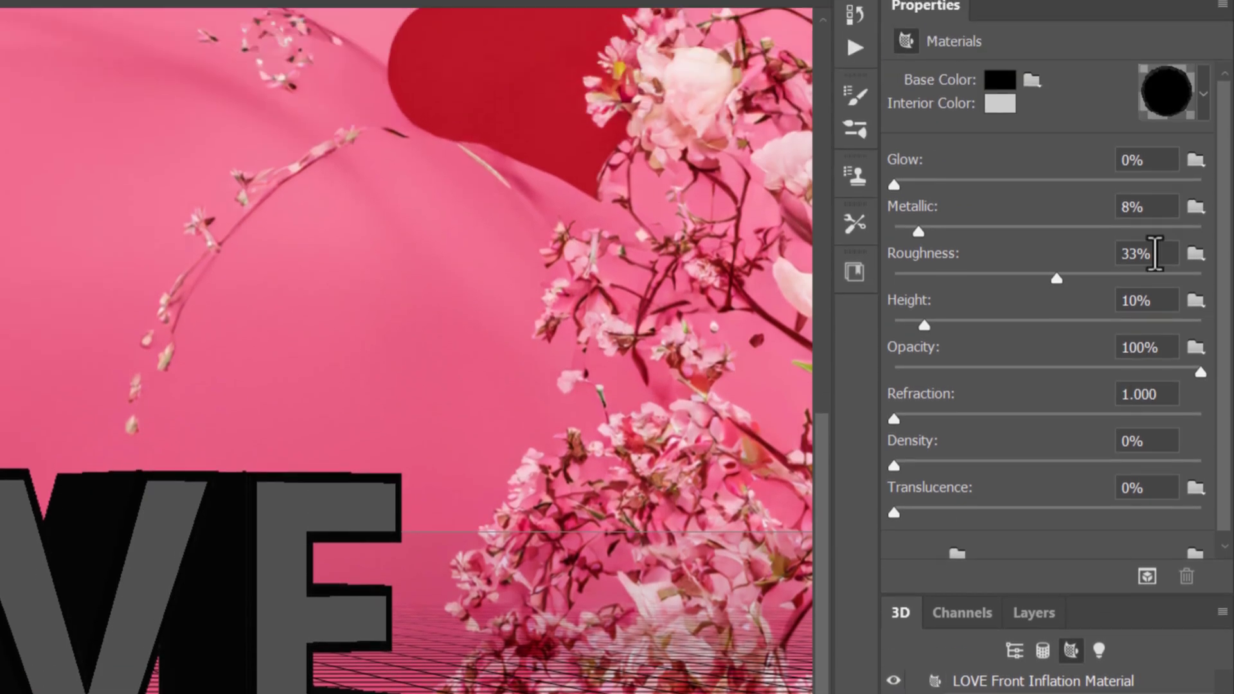
left_click(1164, 91)
left_click_drag(1170, 248, 1165, 295)
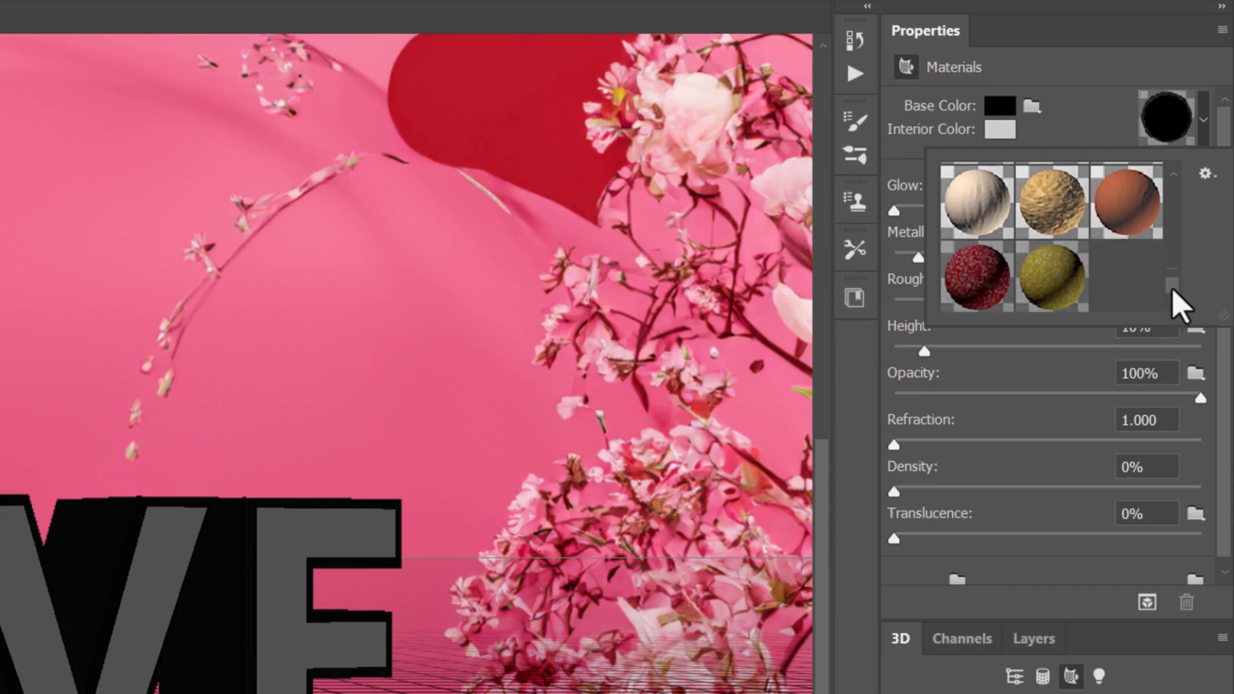
left_click(1051, 277)
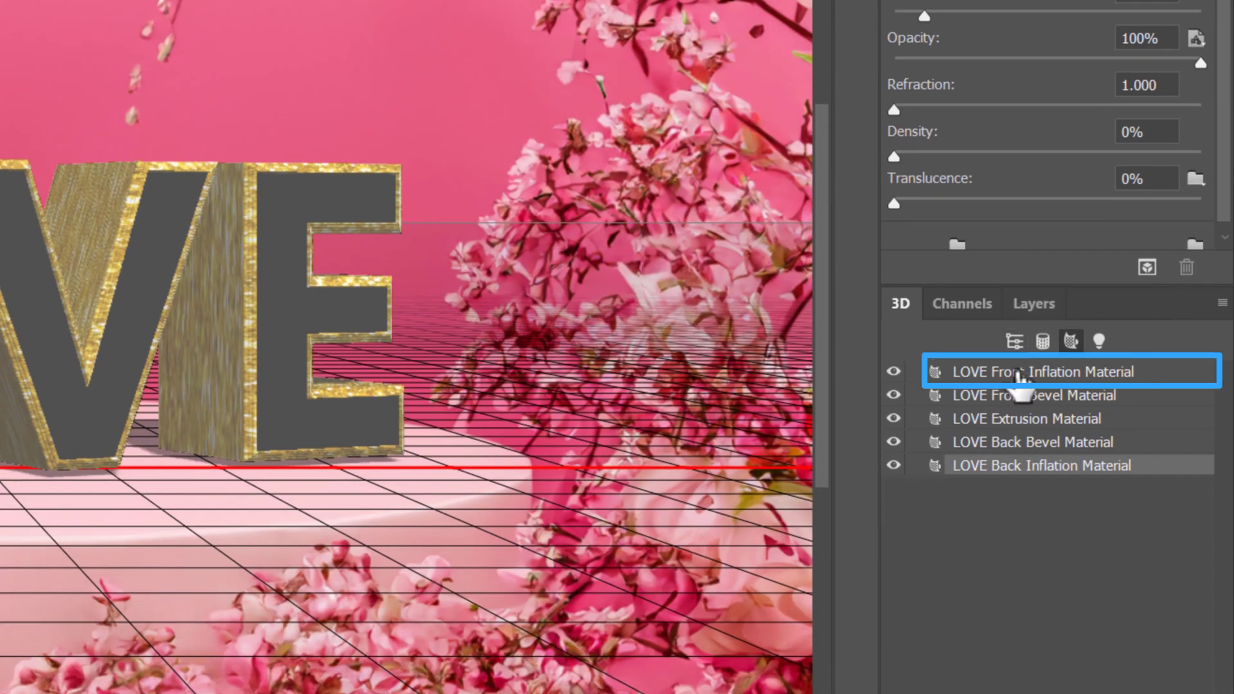
- Apply the saved red glitter material to the LOVE Front Inflation Material
left_click(1019, 379)
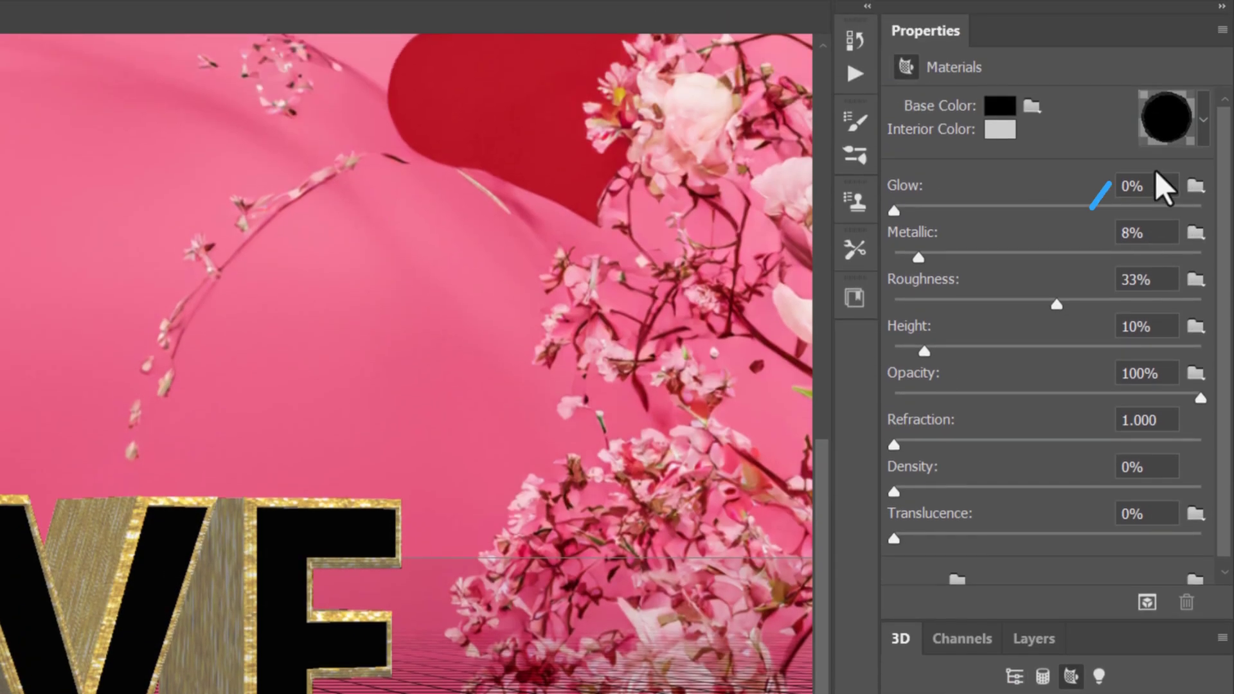
left_click(1166, 110)
left_click(976, 297)
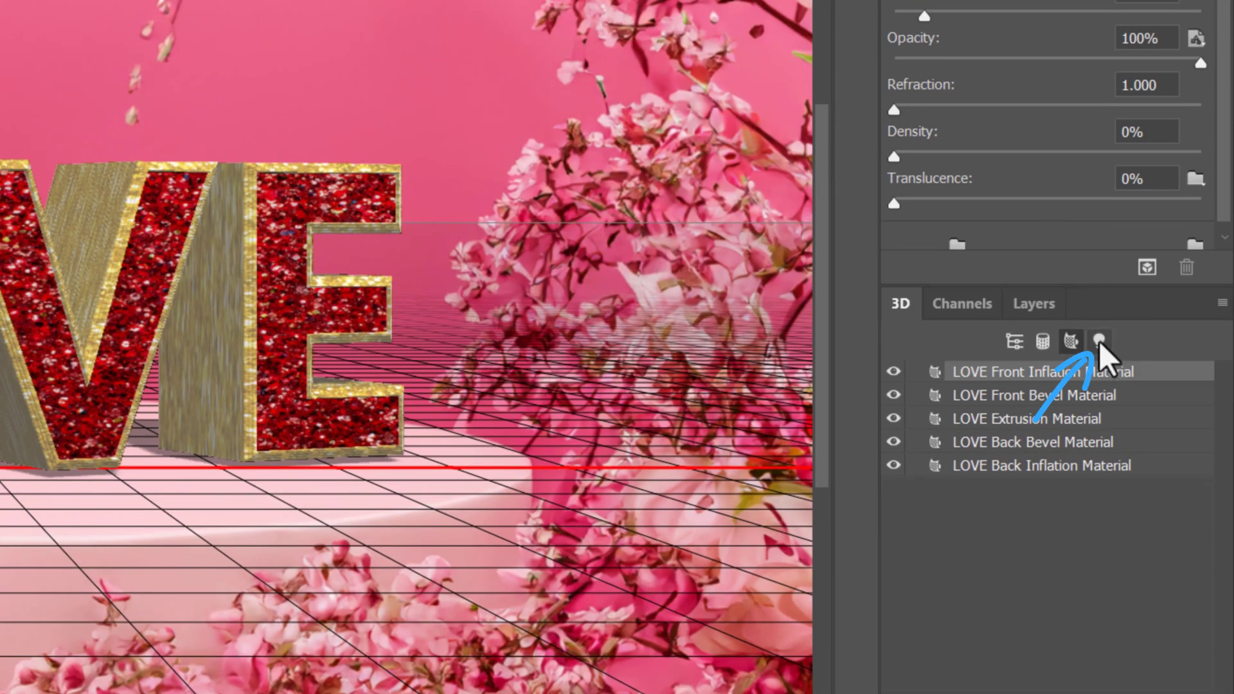
- Adjust the direction of the infinite light illuminating the LOVE text
left_click(1099, 341)
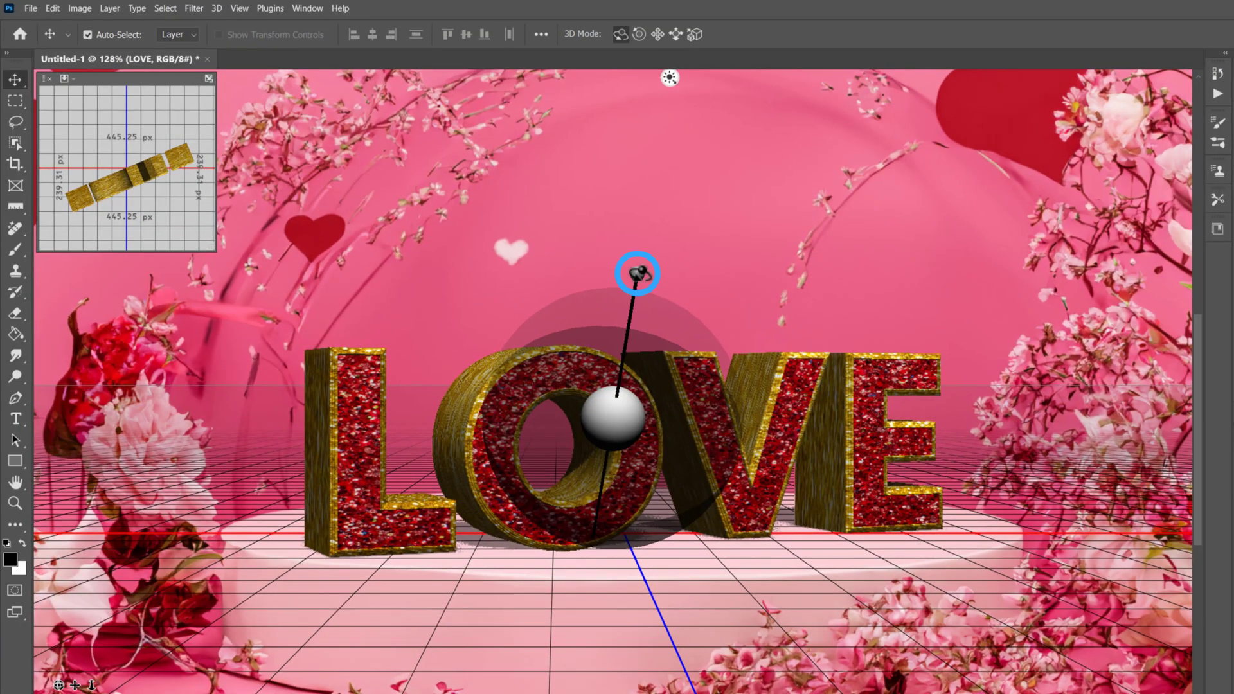
left_click_drag(634, 276, 722, 244)
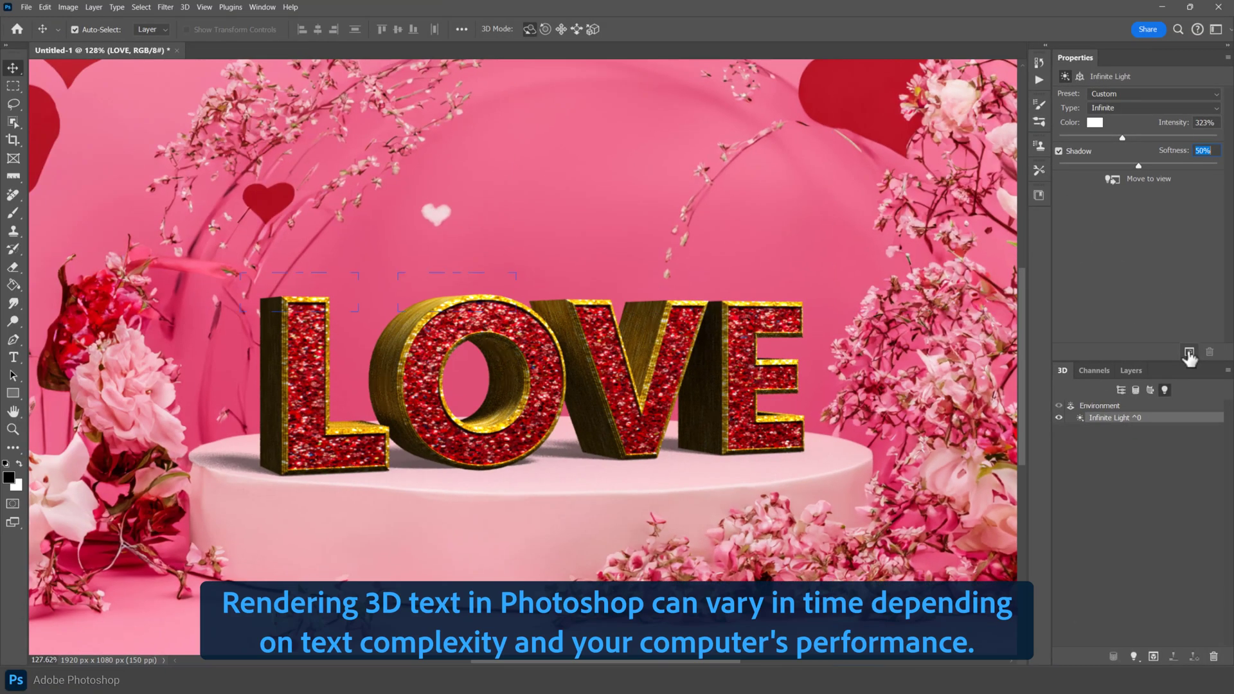
- Render the 3D LOVE text and select the abstract scene layer beneath it
left_click(1189, 353)
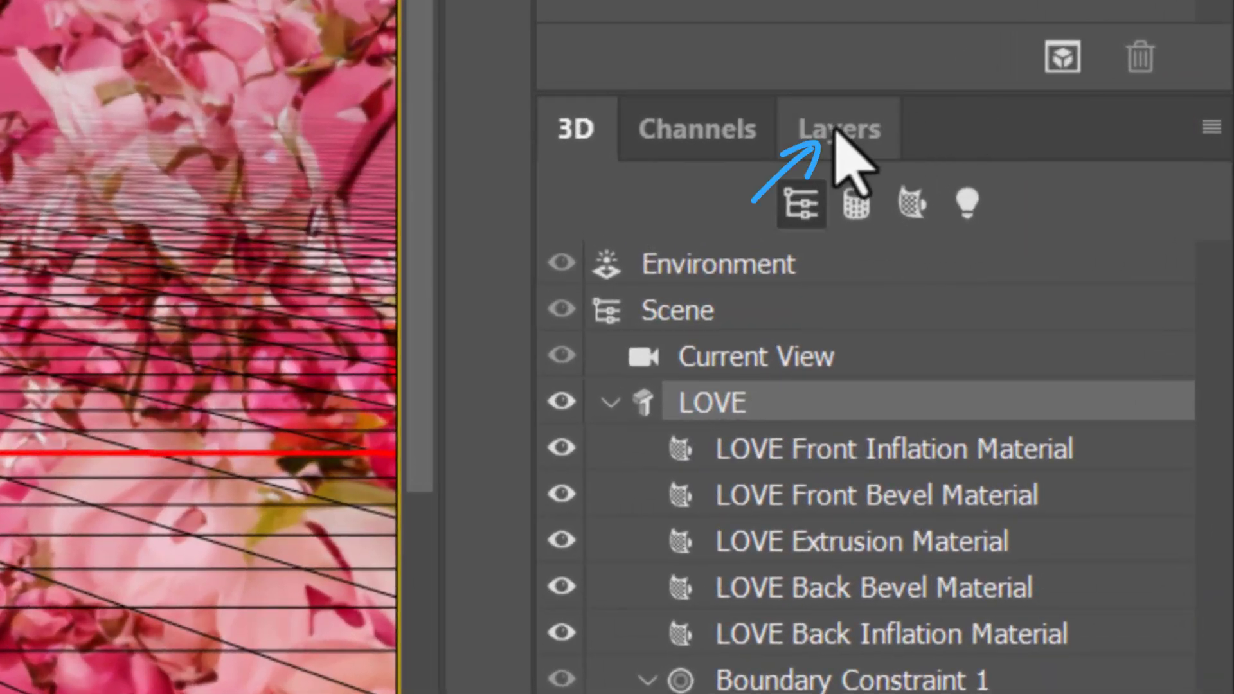
left_click(835, 135)
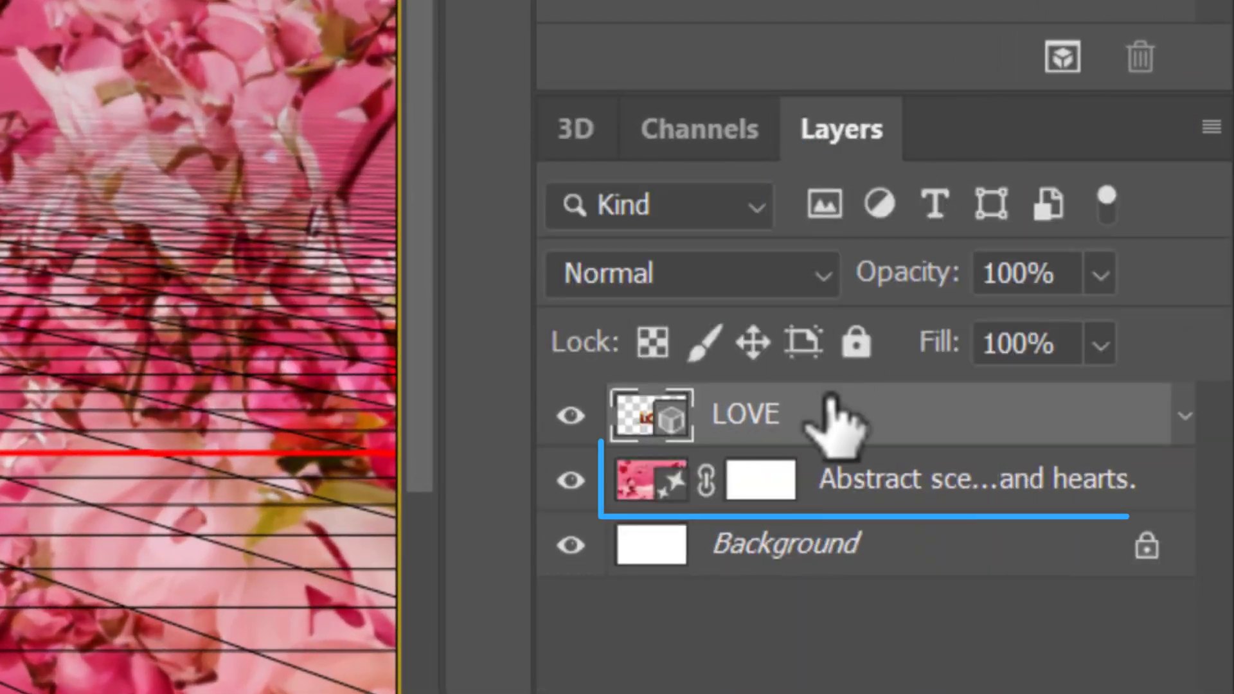
left_click(827, 503)
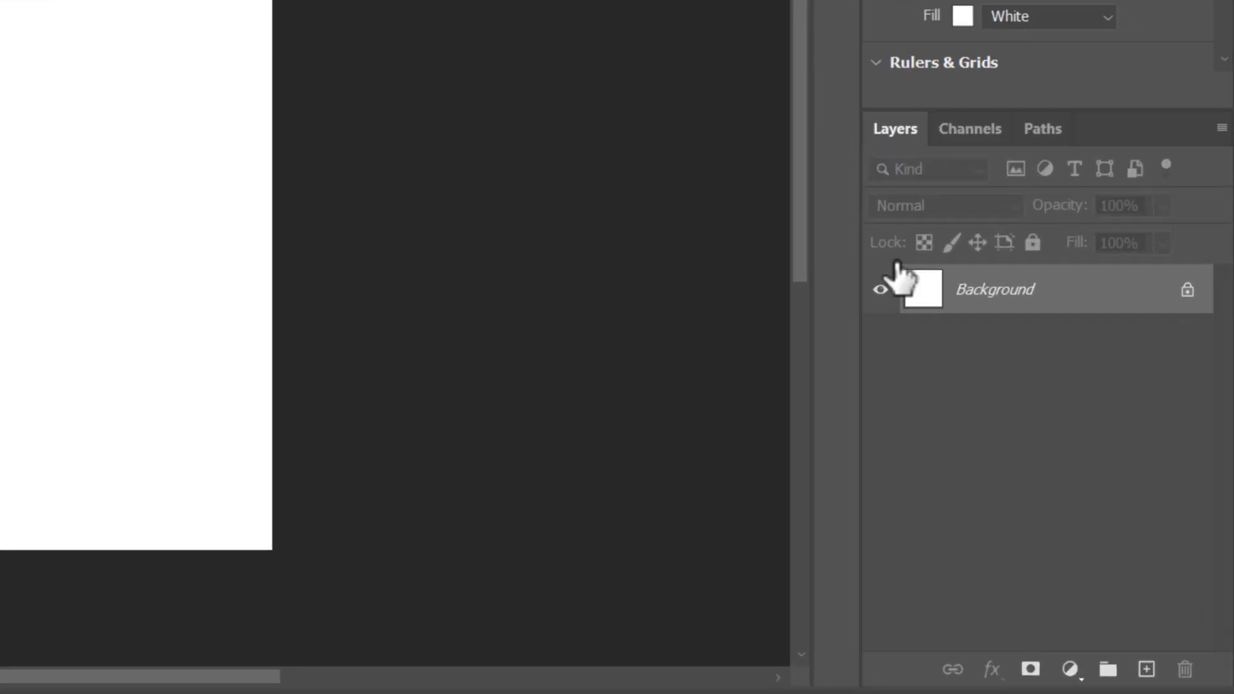
- Unlock the new document's background layer and give it a radial Gradient Overlay using the Purple_07 preset
left_click(1210, 470)
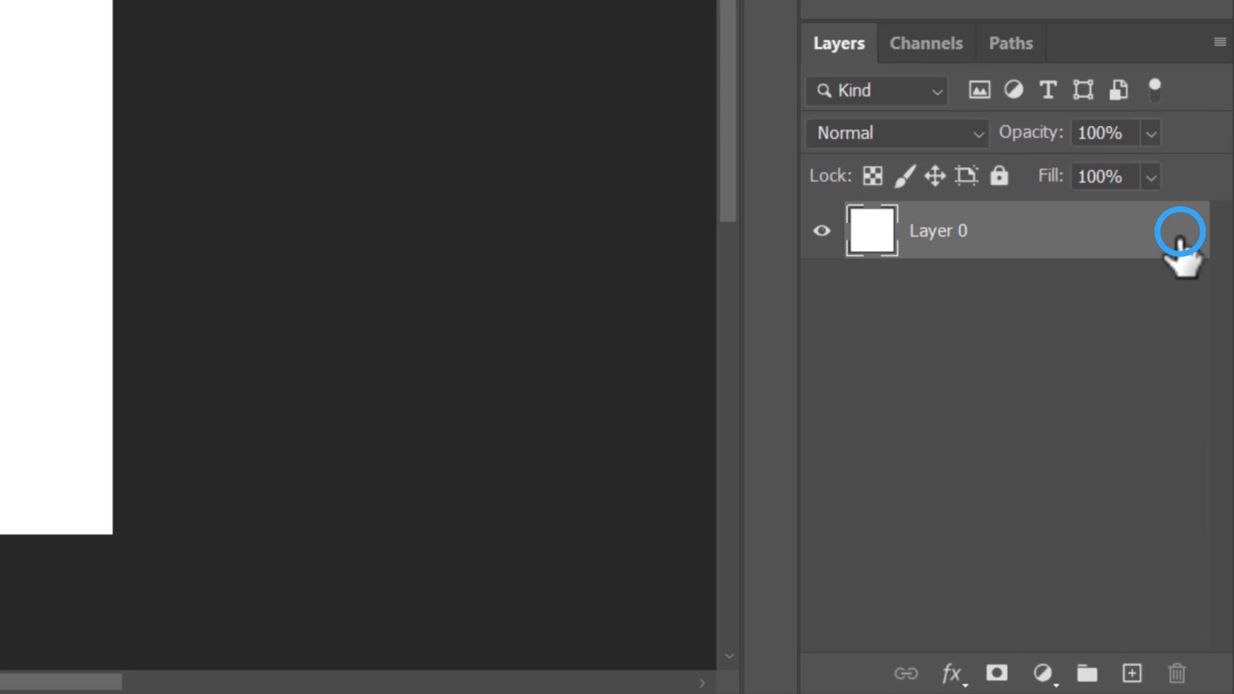
double_click(1069, 240)
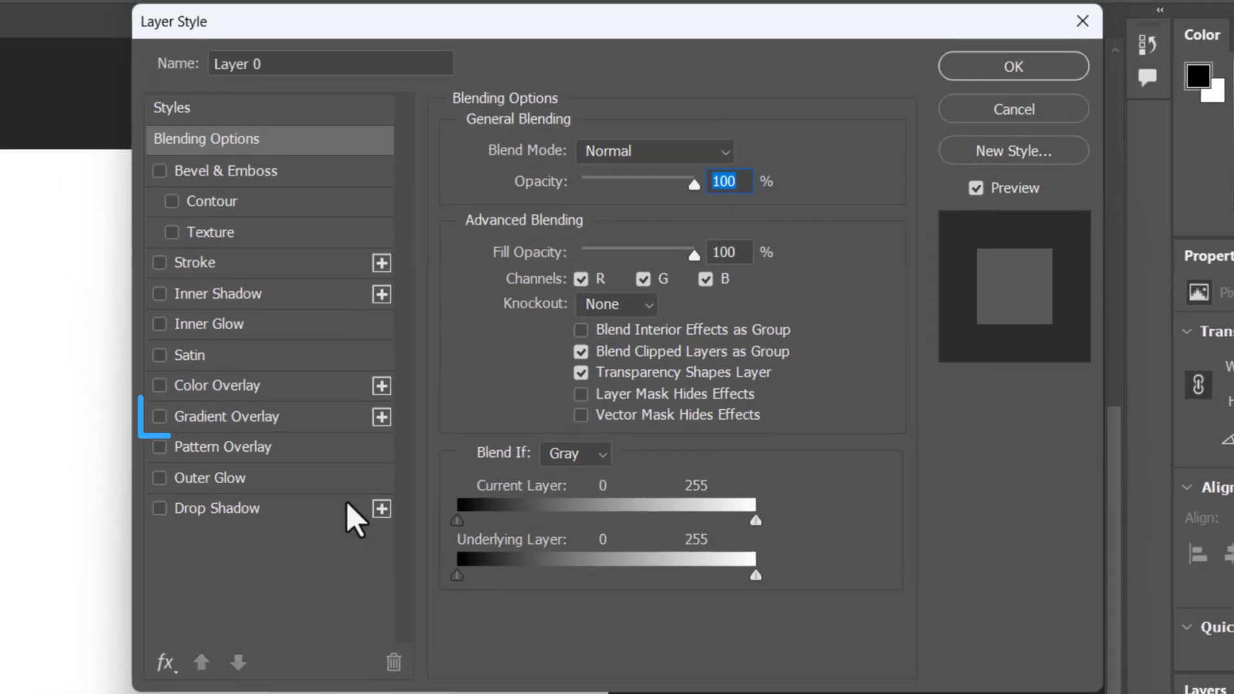
left_click(270, 419)
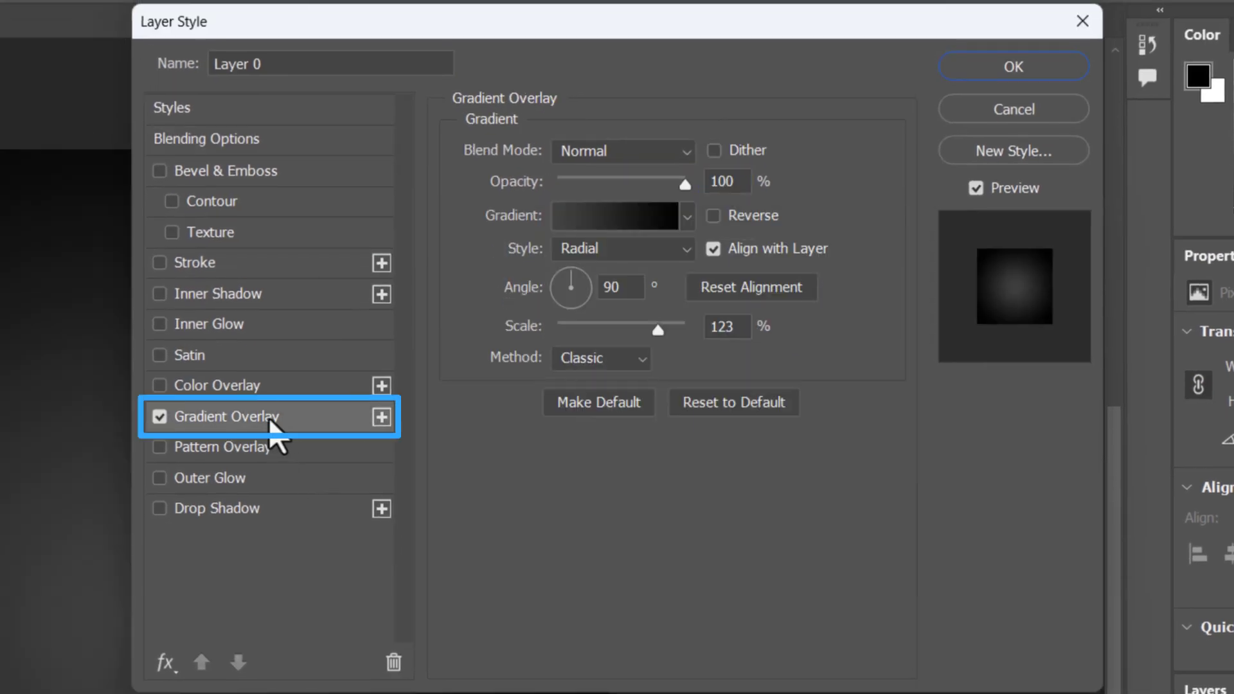
left_click(610, 218)
left_click(401, 203)
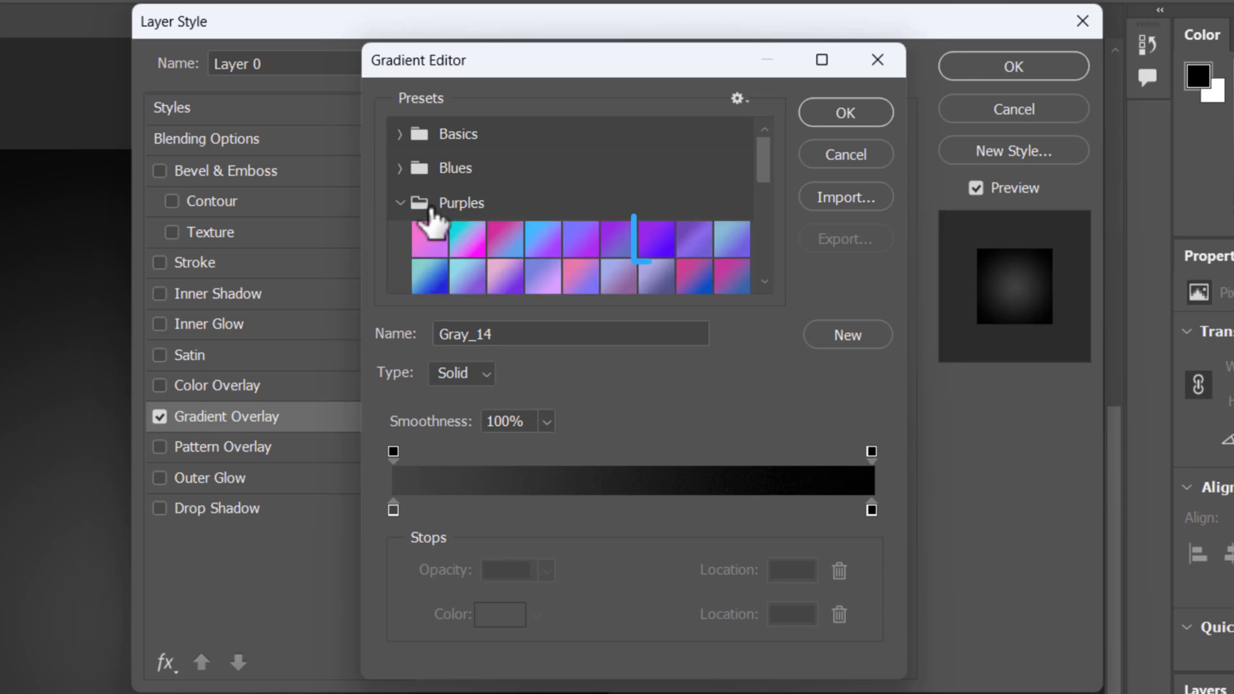
left_click(652, 239)
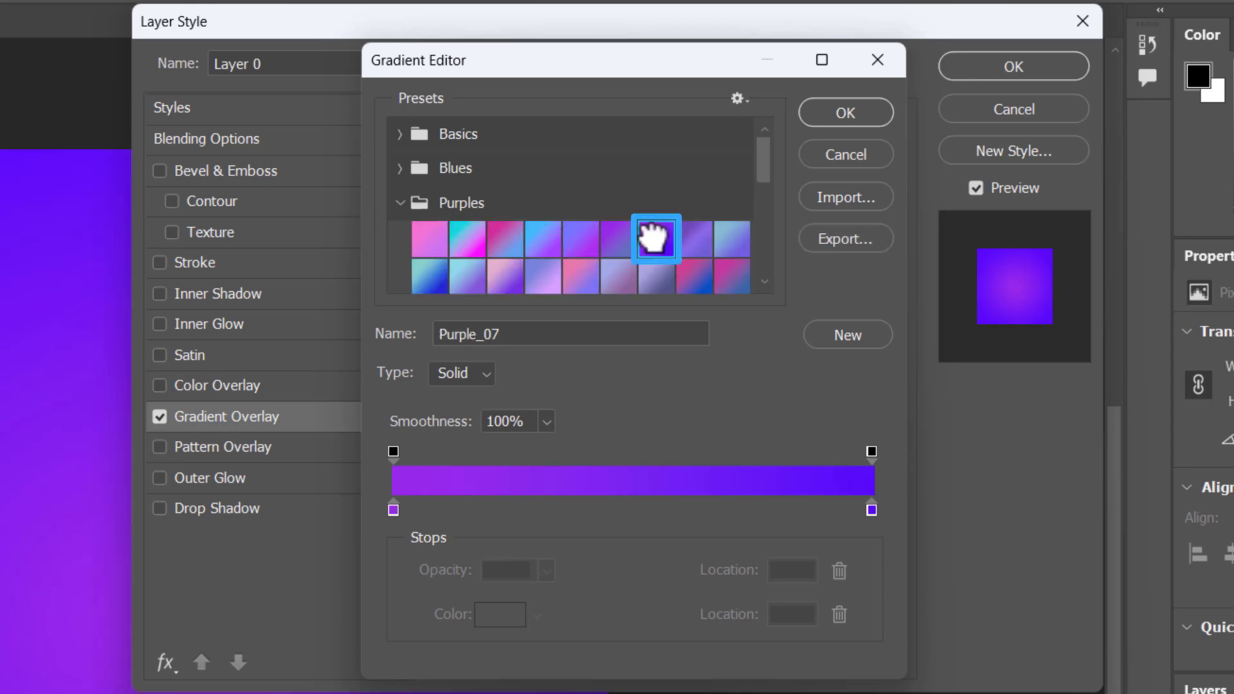
left_click(845, 114)
left_click(1013, 68)
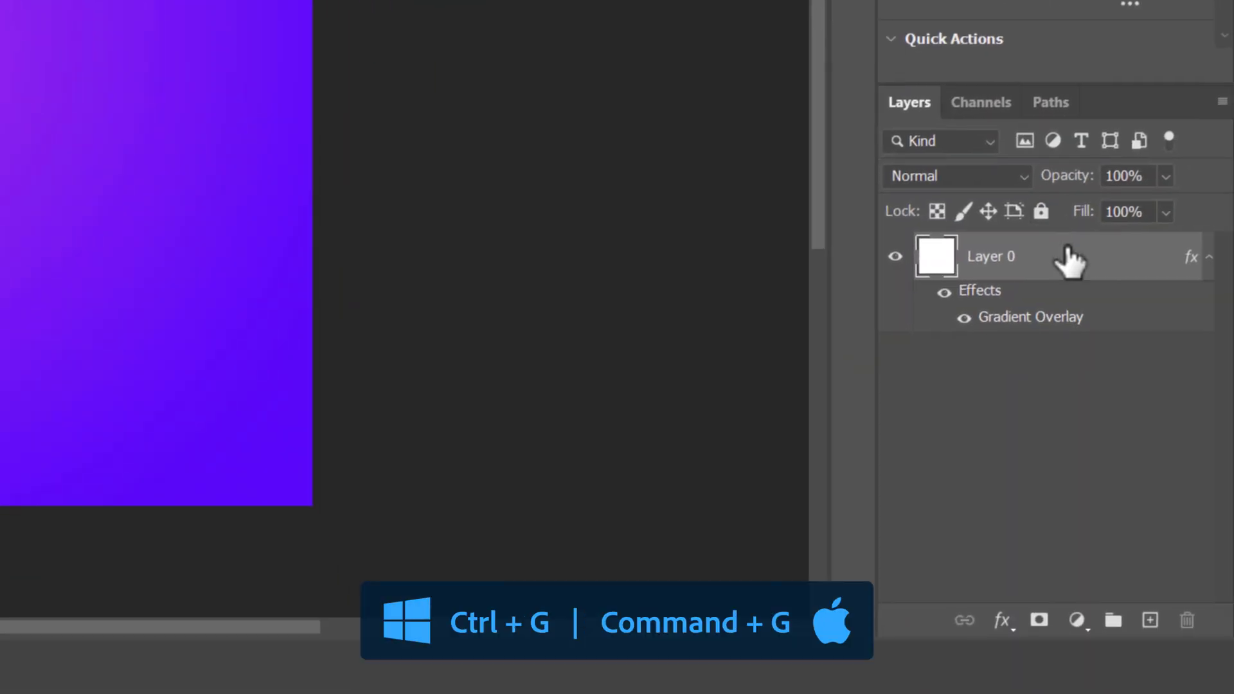
- Put the gradient layer into a group named Background and collapse the group
key("ctrl+g")
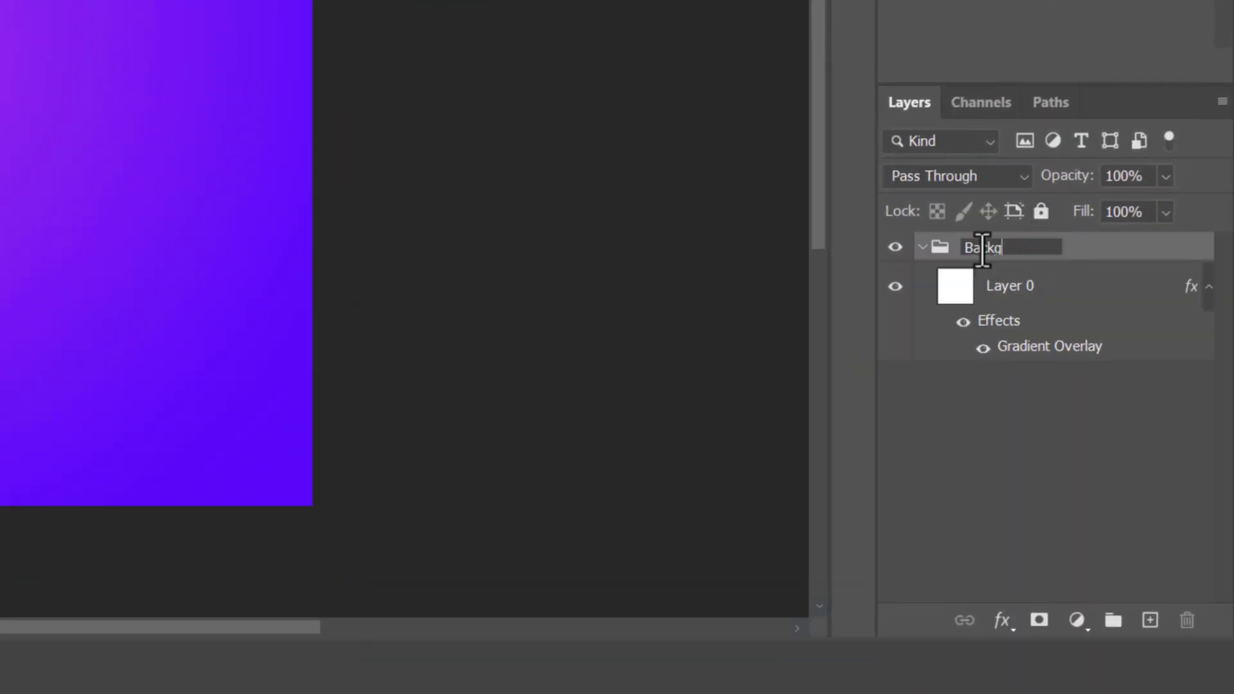
left_click(921, 248)
- Add the horizontal text "Sale" near the centre of the canvas
key("t")
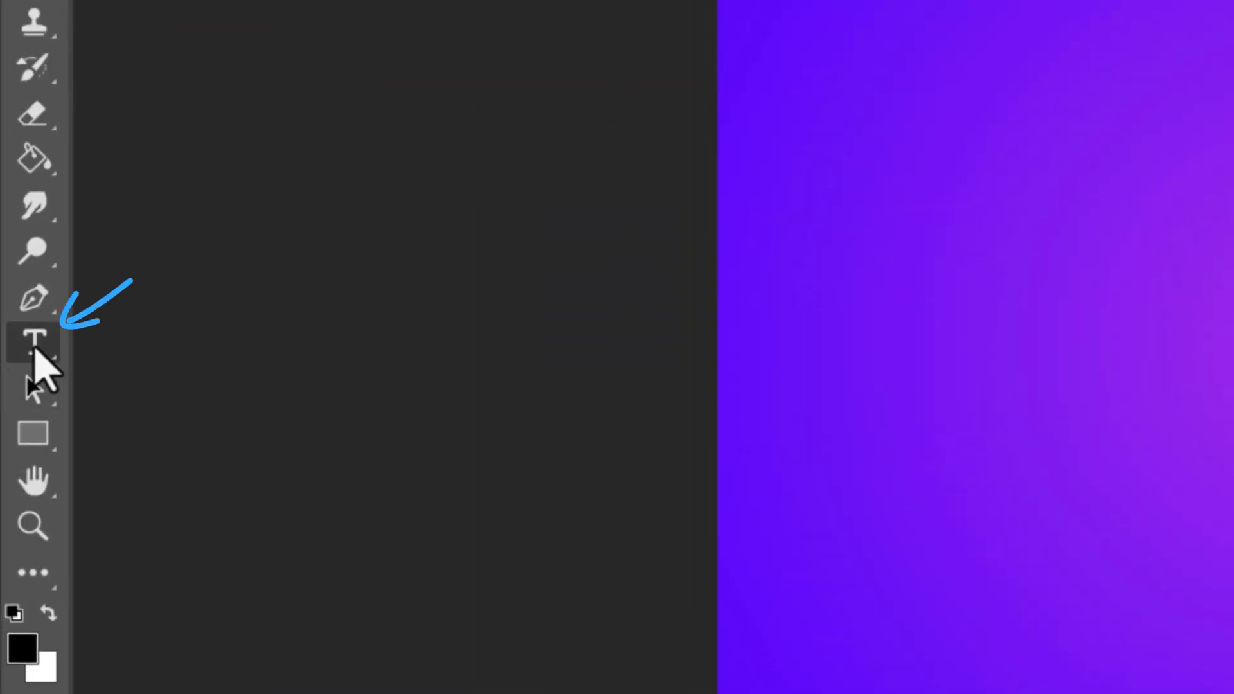
right_click(35, 350)
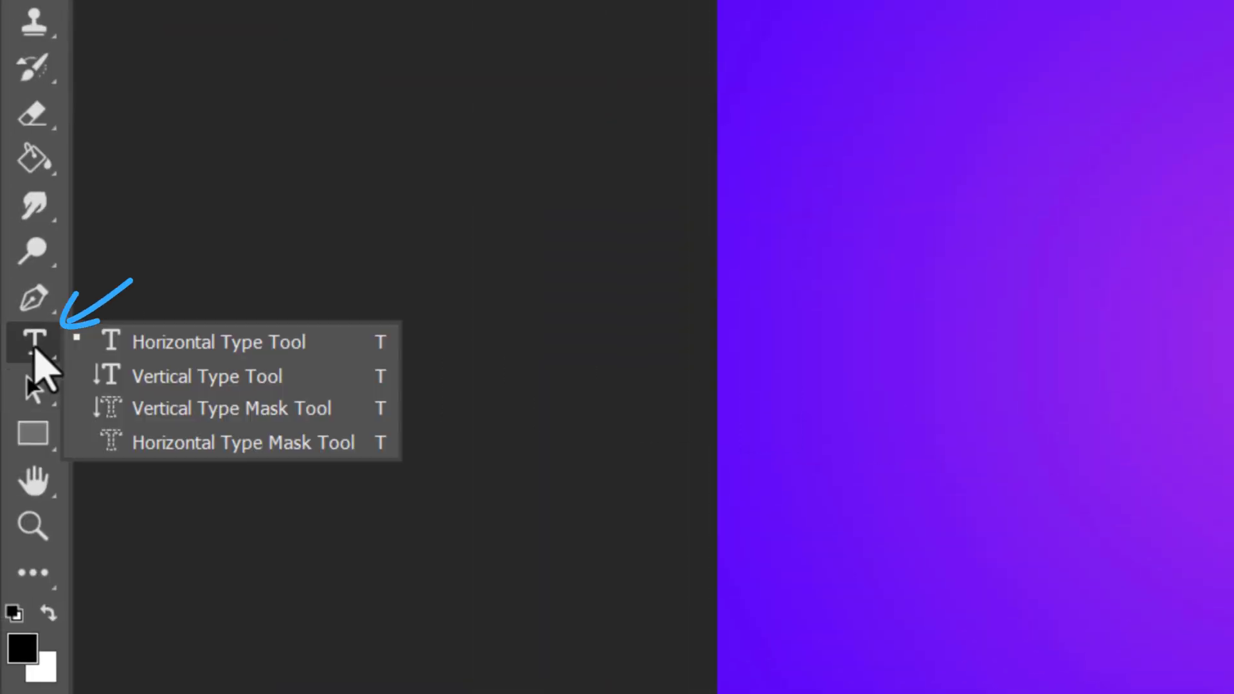
left_click(170, 341)
left_click(898, 349)
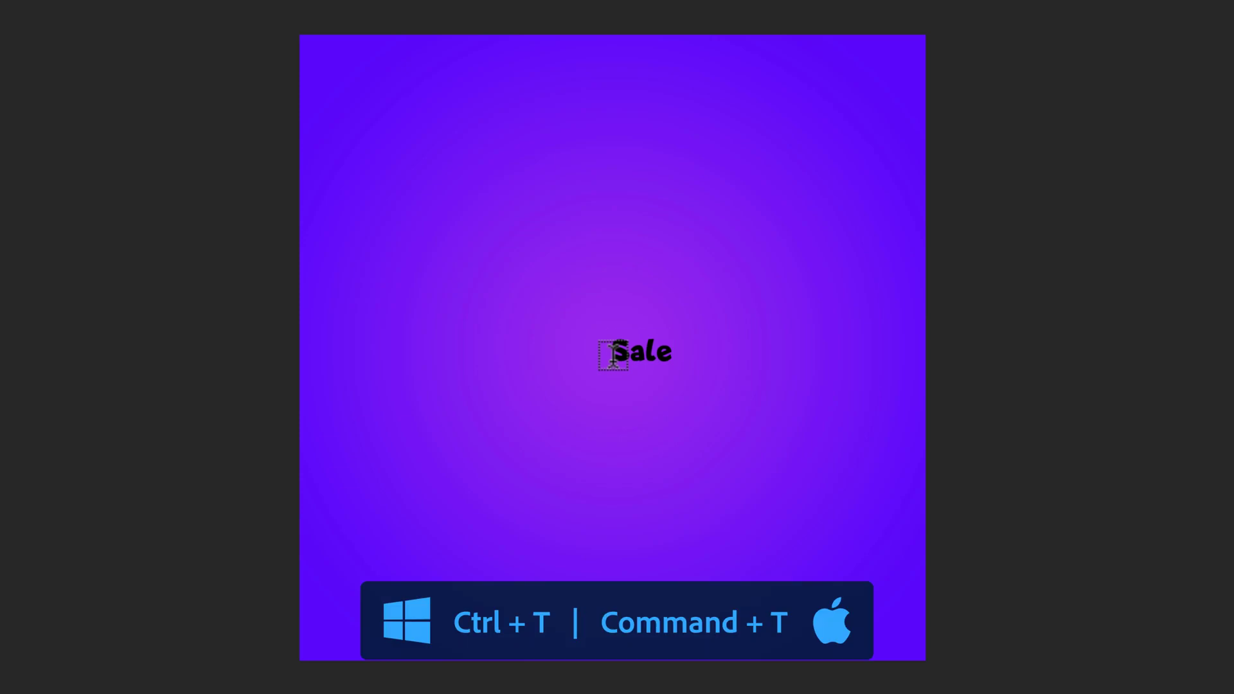
- Enlarge the Sale text to span about three quarters of the canvas width and centre it
key("ctrl+t")
left_click_drag(672, 334, 894, 235)
left_click_drag(699, 416, 674, 403)
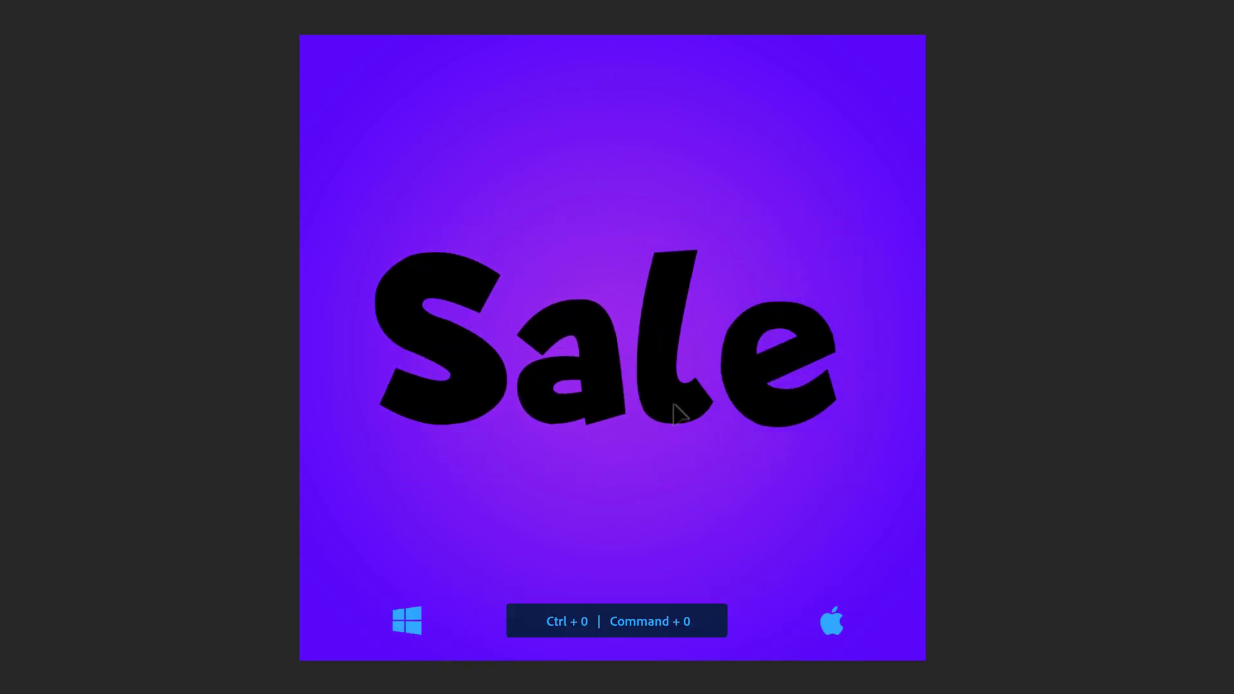
- Transform the Sale text to 100.1% width and height with the proportions linked
key("ctrl+0")
key("ctrl+t")
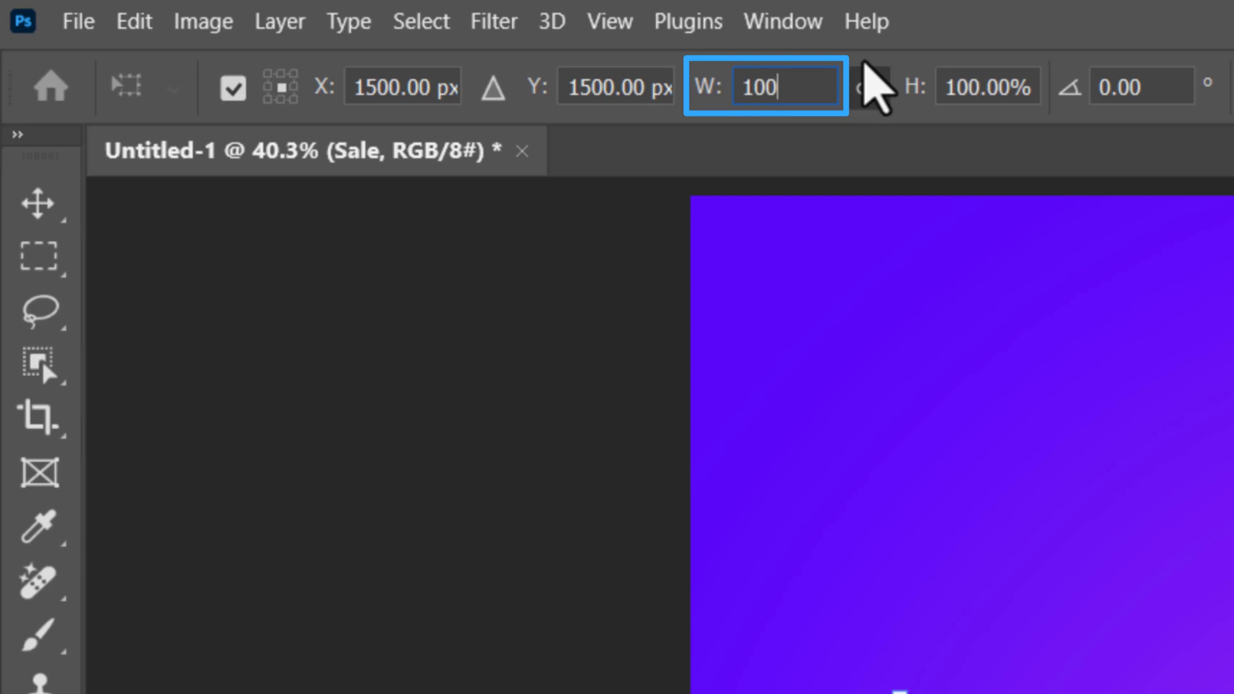
key("Return")
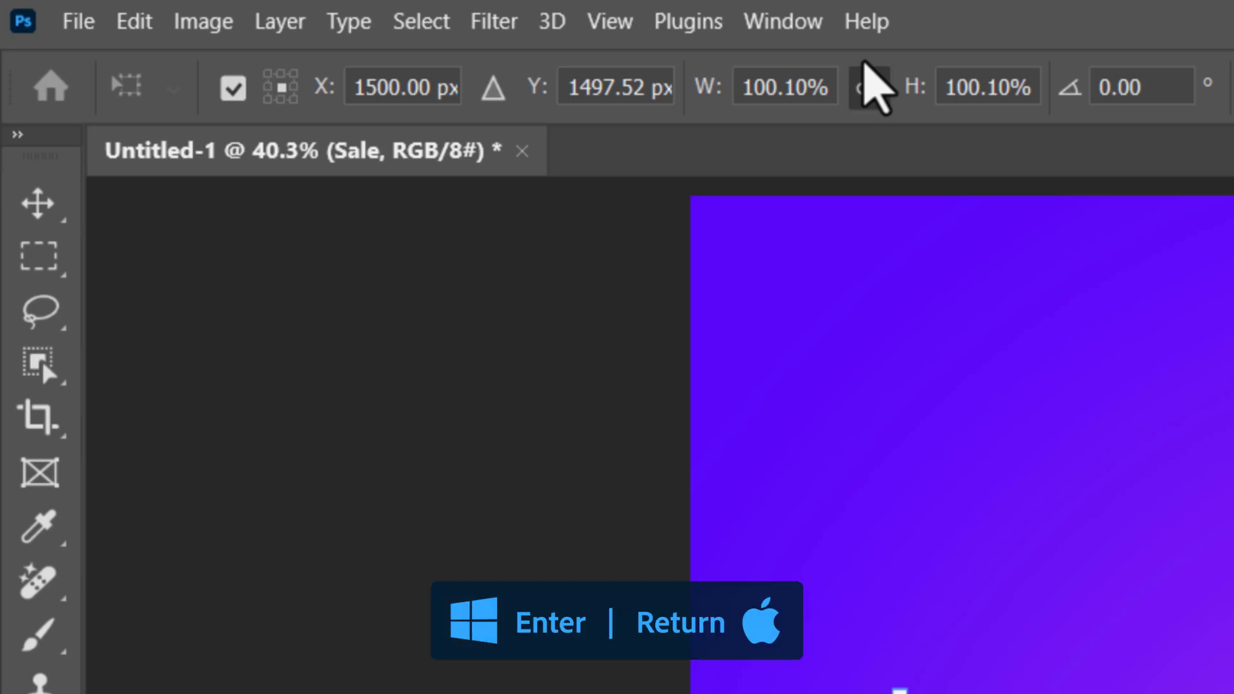
key("Return")
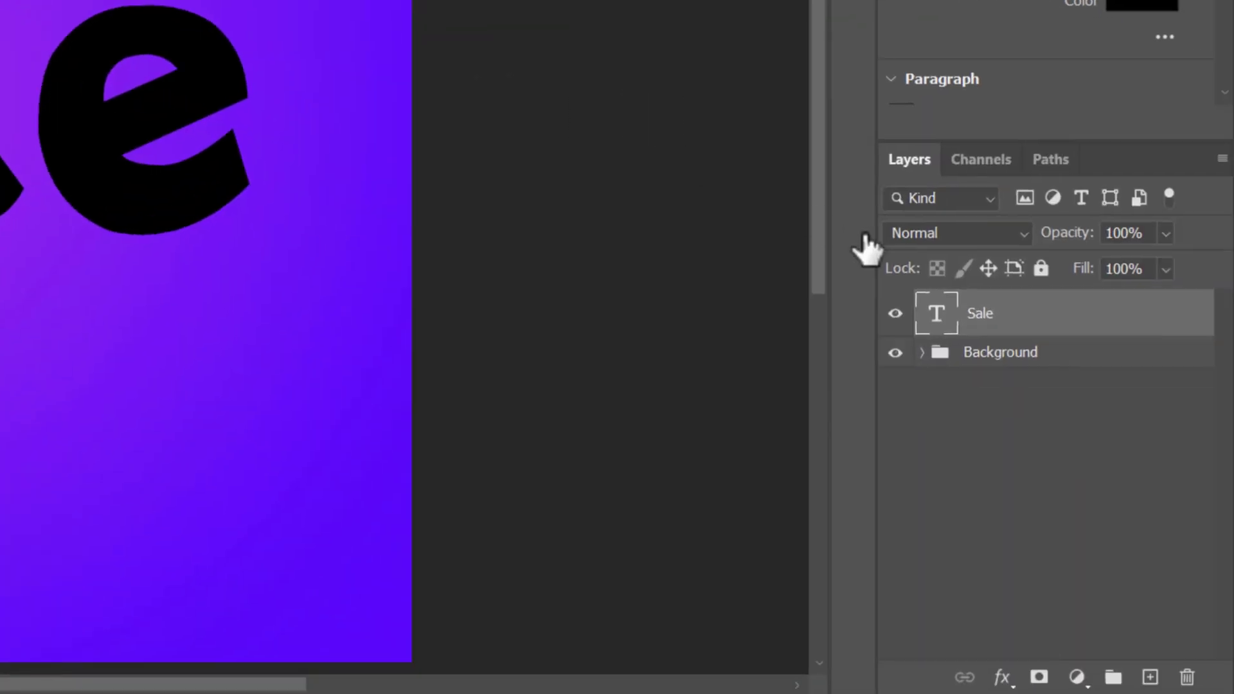
- Convert the Sale text layer to a smart object and duplicate it
right_click(1040, 317)
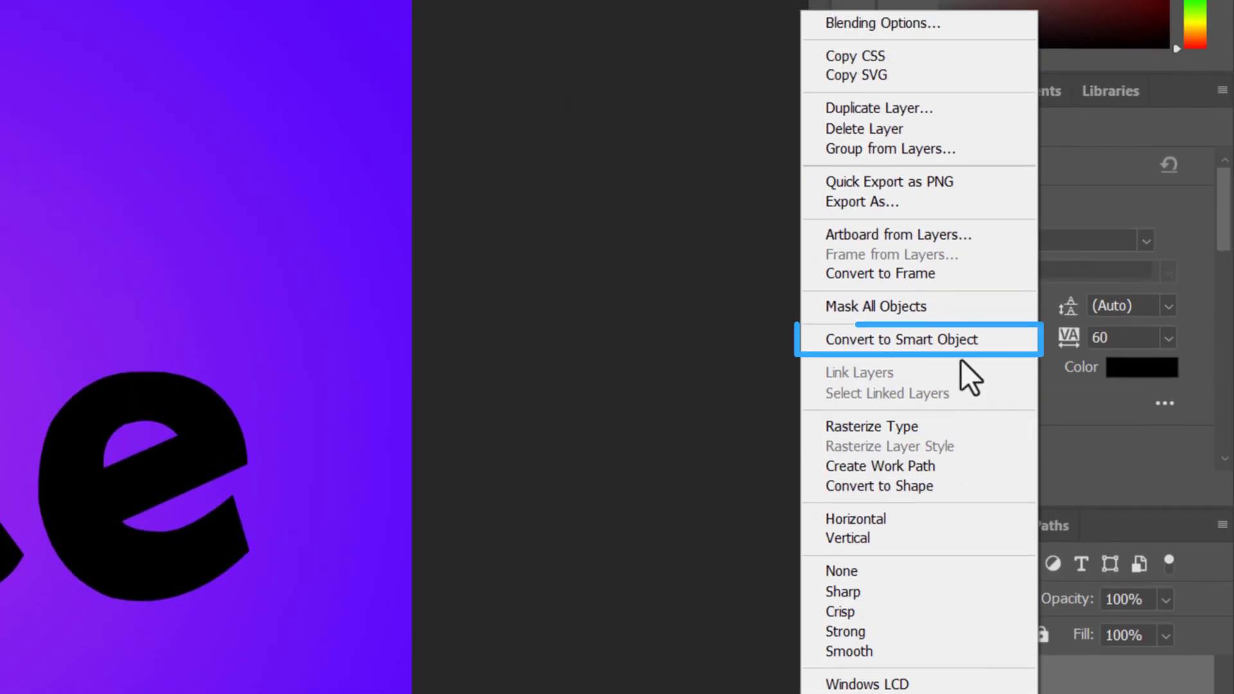
left_click(962, 345)
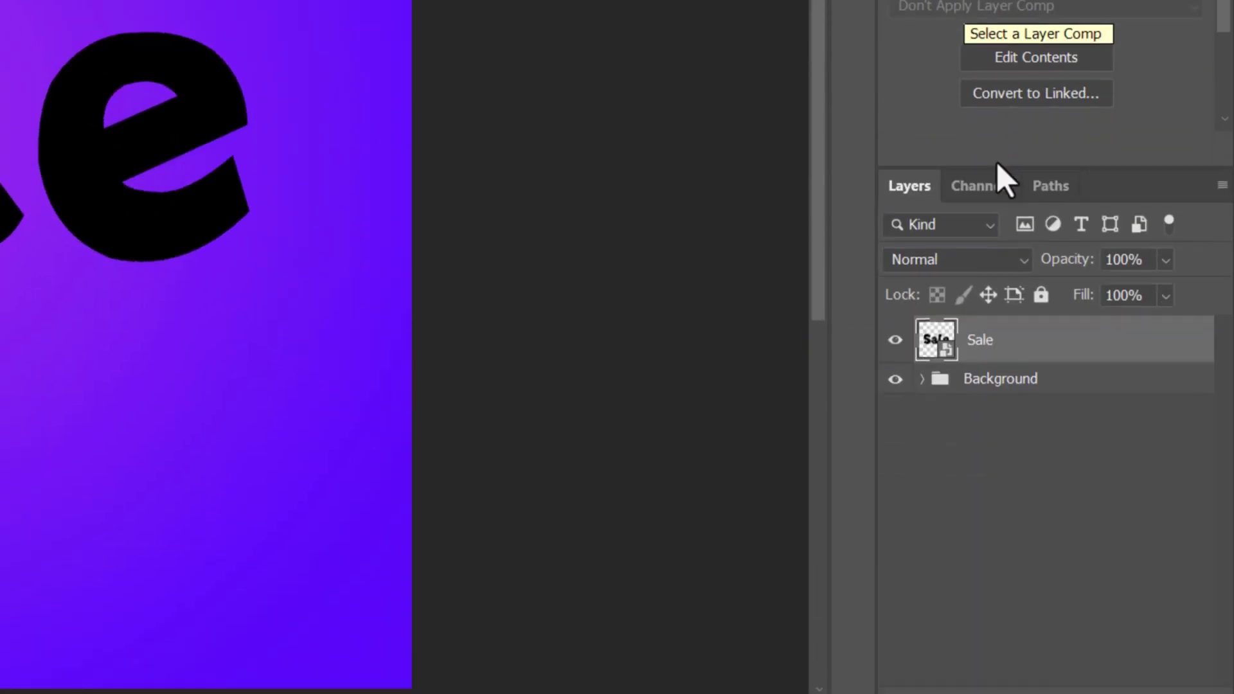
key("ctrl+j")
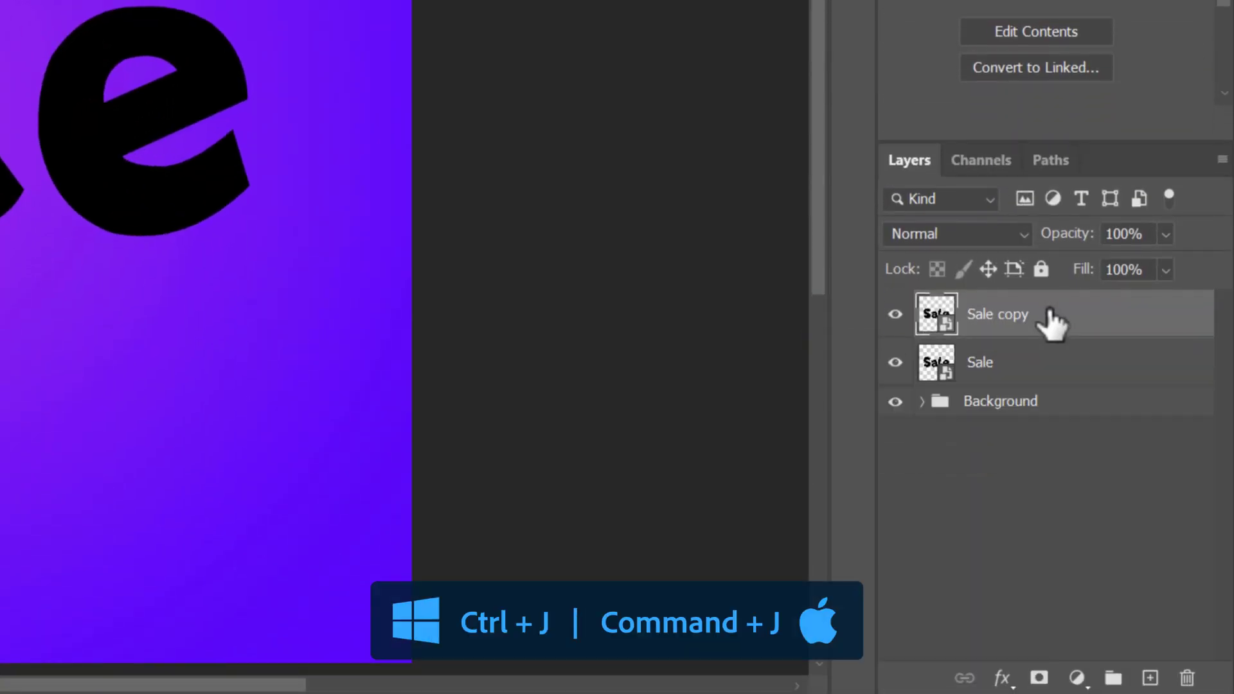
- Give the Sale copy layer a Color Overlay in orange d87c04 at 100% opacity
double_click(1057, 319)
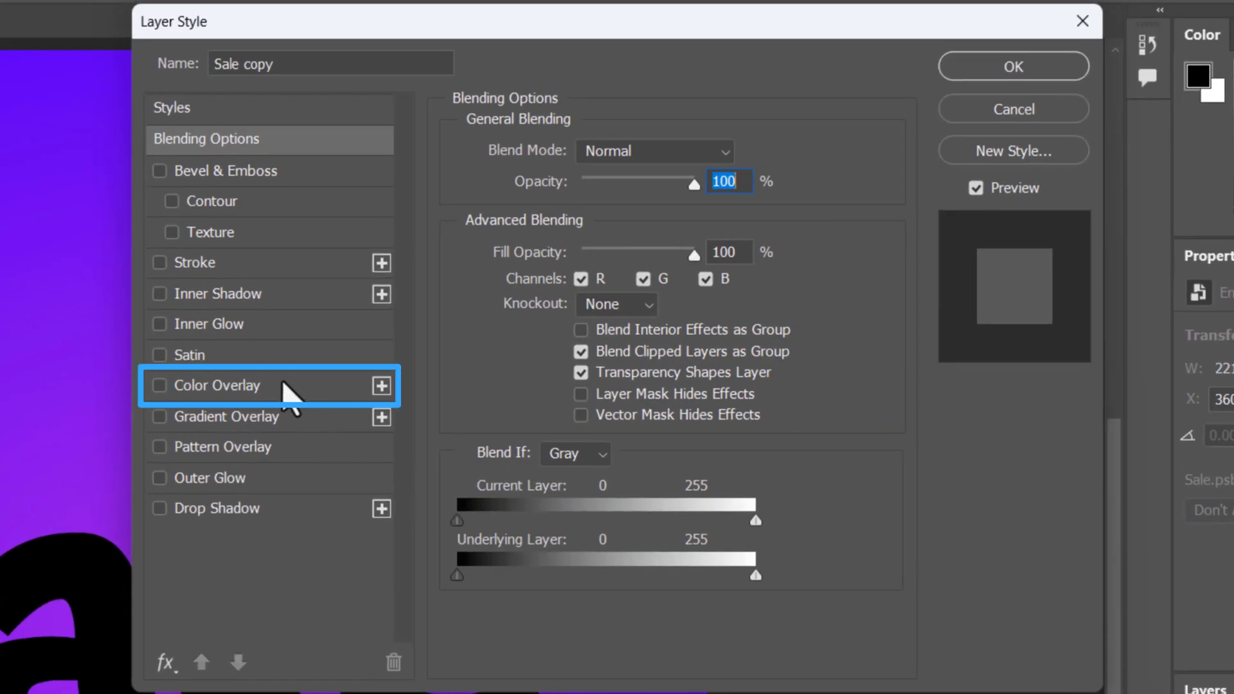
left_click(284, 384)
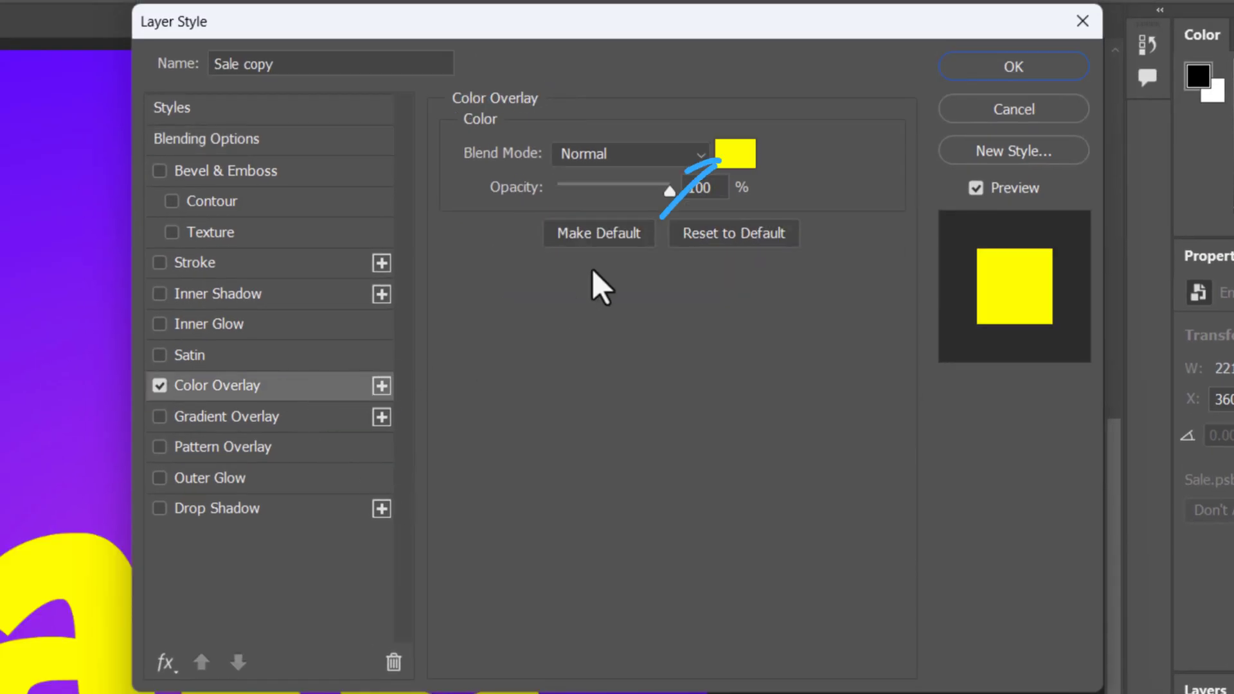
left_click(726, 165)
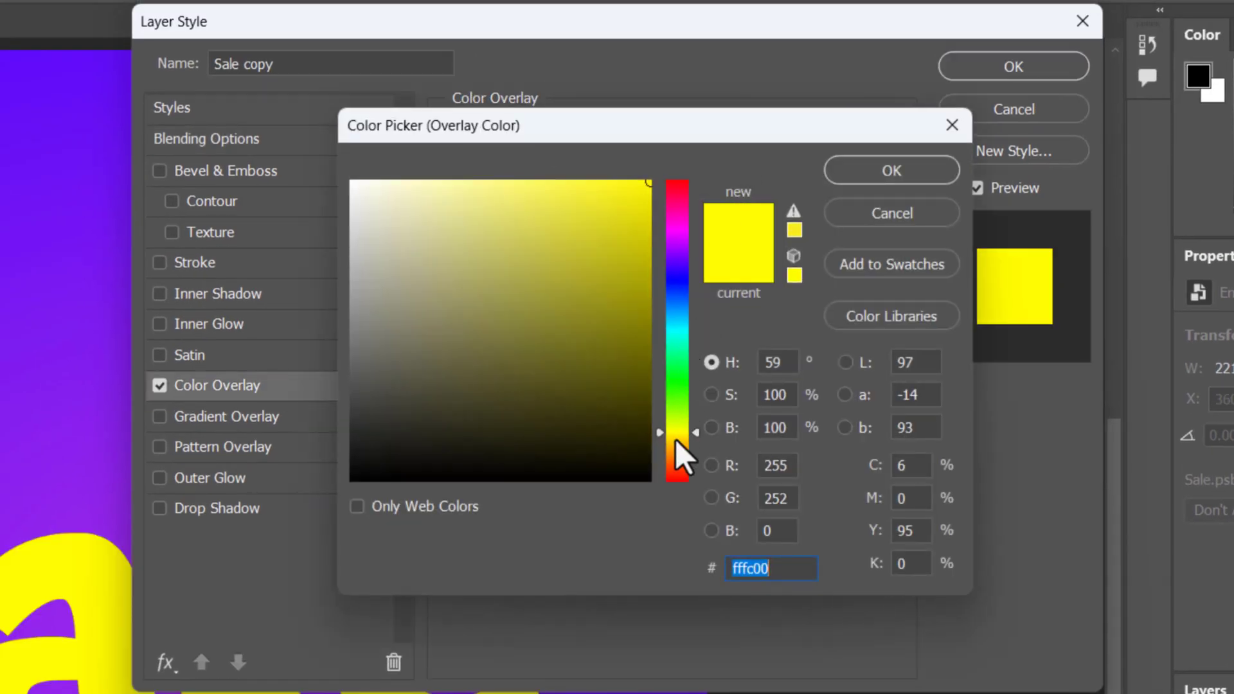
left_click_drag(675, 442, 673, 453)
left_click(647, 227)
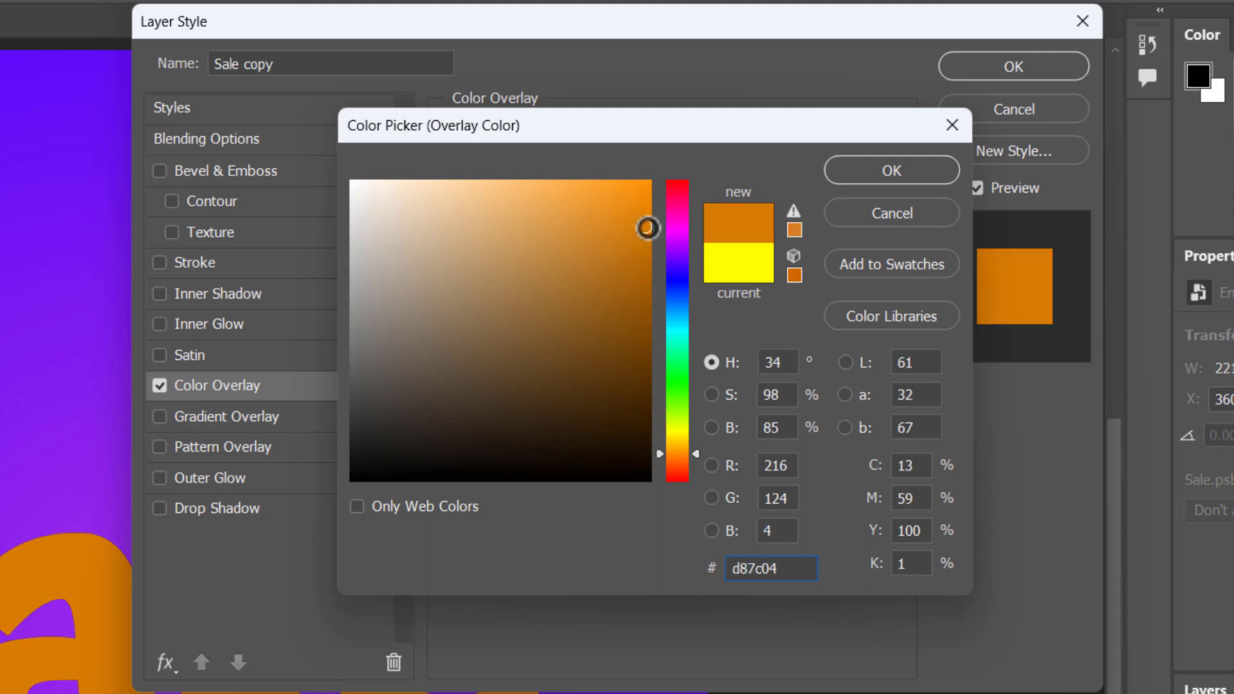
left_click(887, 181)
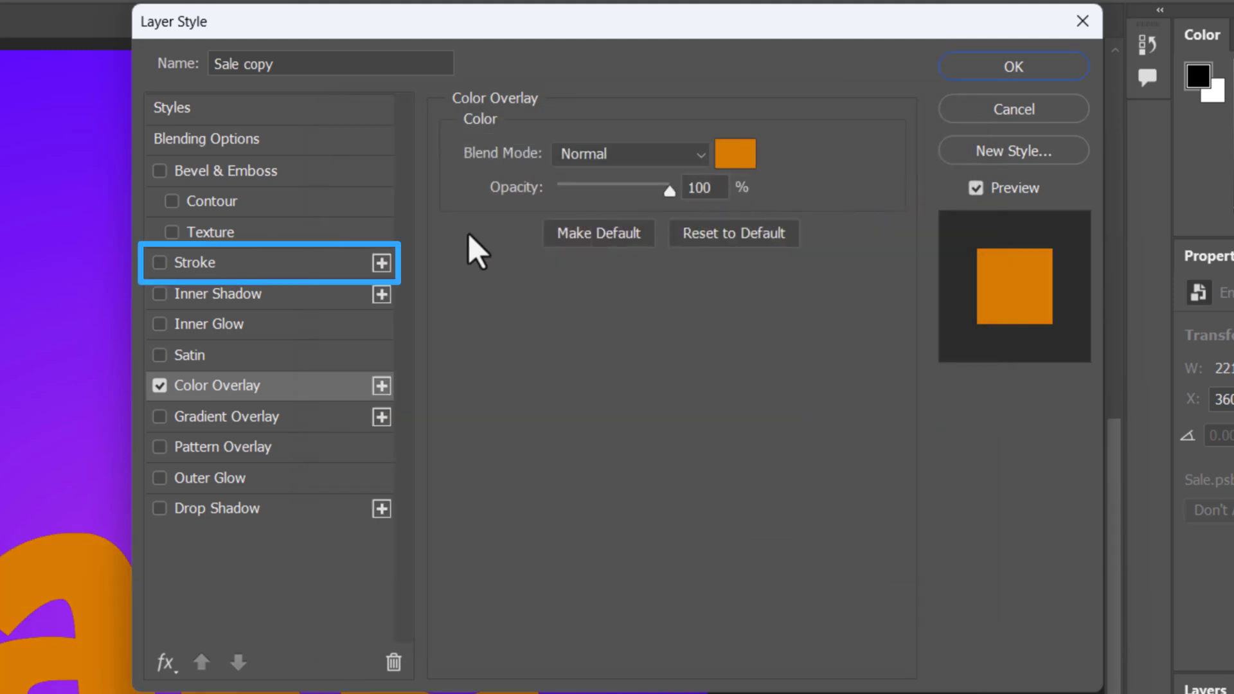
- Add a 43 px outside stroke to the Sale copy layer in white ffffff
left_click(295, 263)
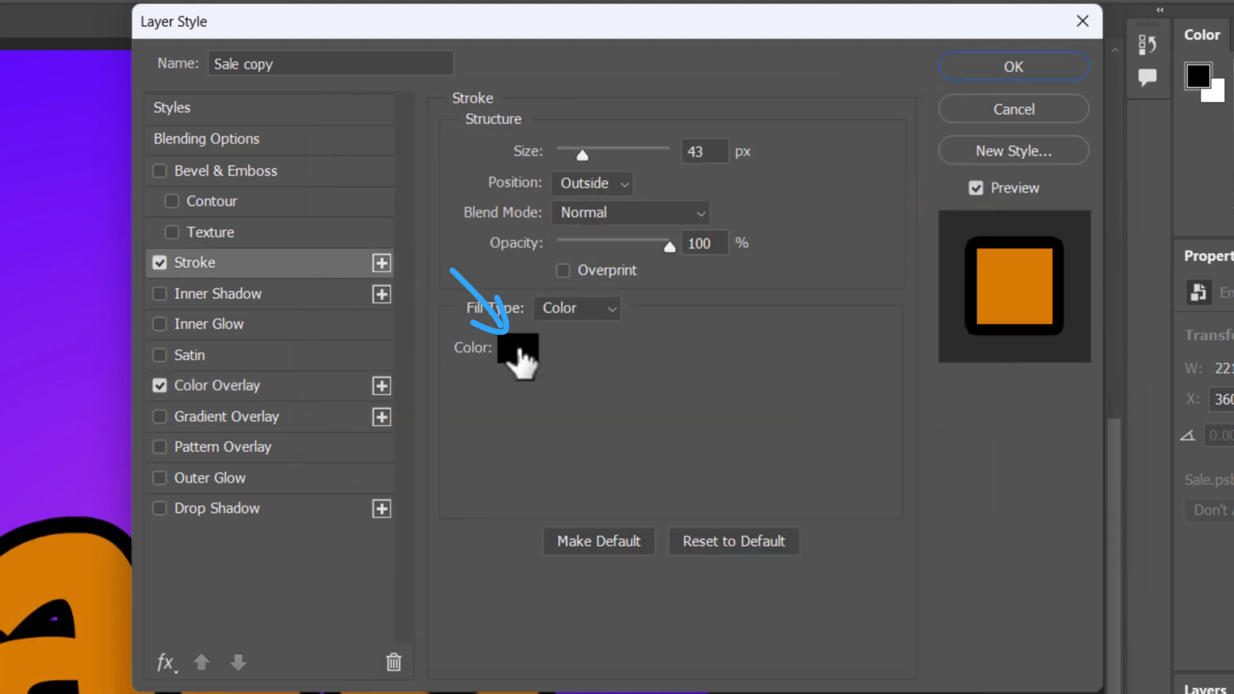
left_click(518, 357)
left_click_drag(518, 358, 309, 139)
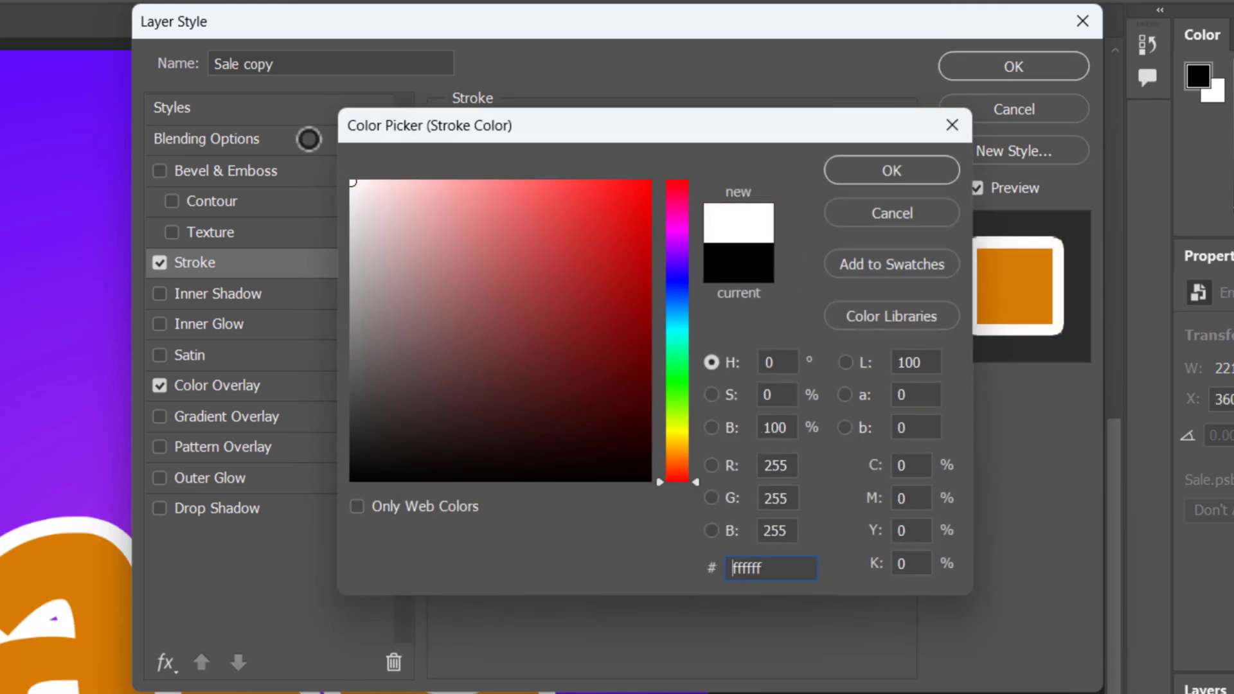
left_click(879, 180)
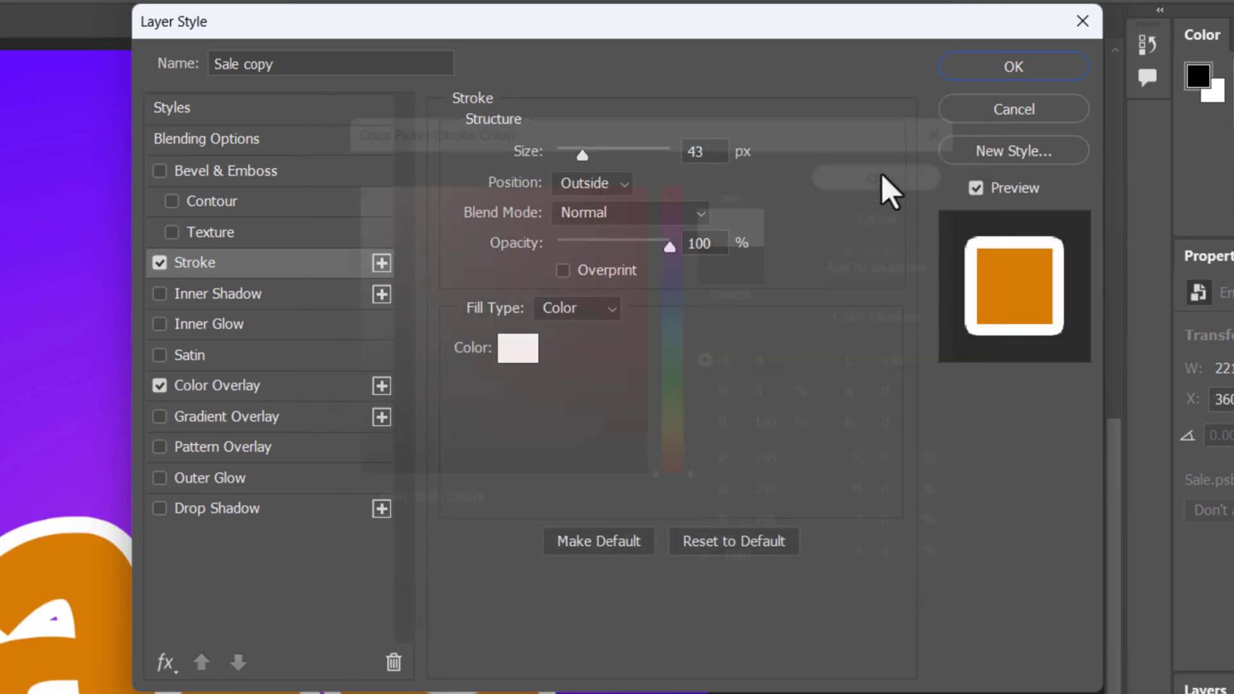
- Add a smooth Stroke Emboss bevel to Sale copy with depth 638%, size 106 px, soften 1 px and angle 90°, and collapse its effects list
left_click(318, 178)
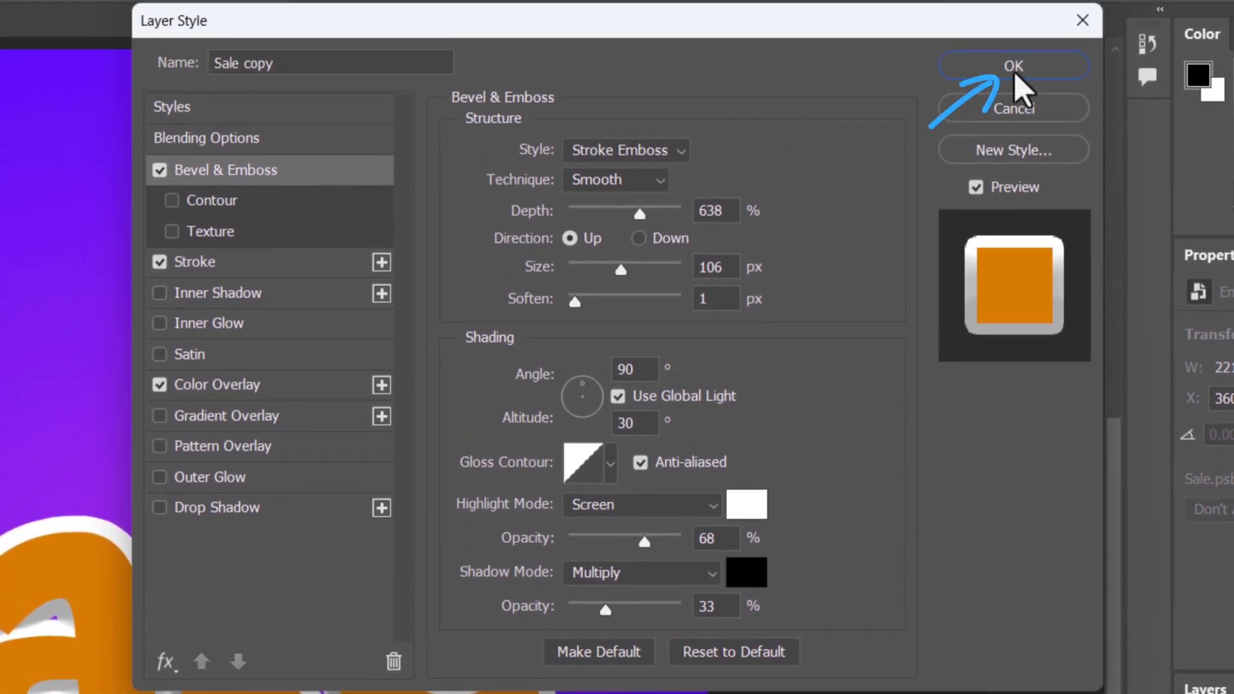
left_click(1013, 67)
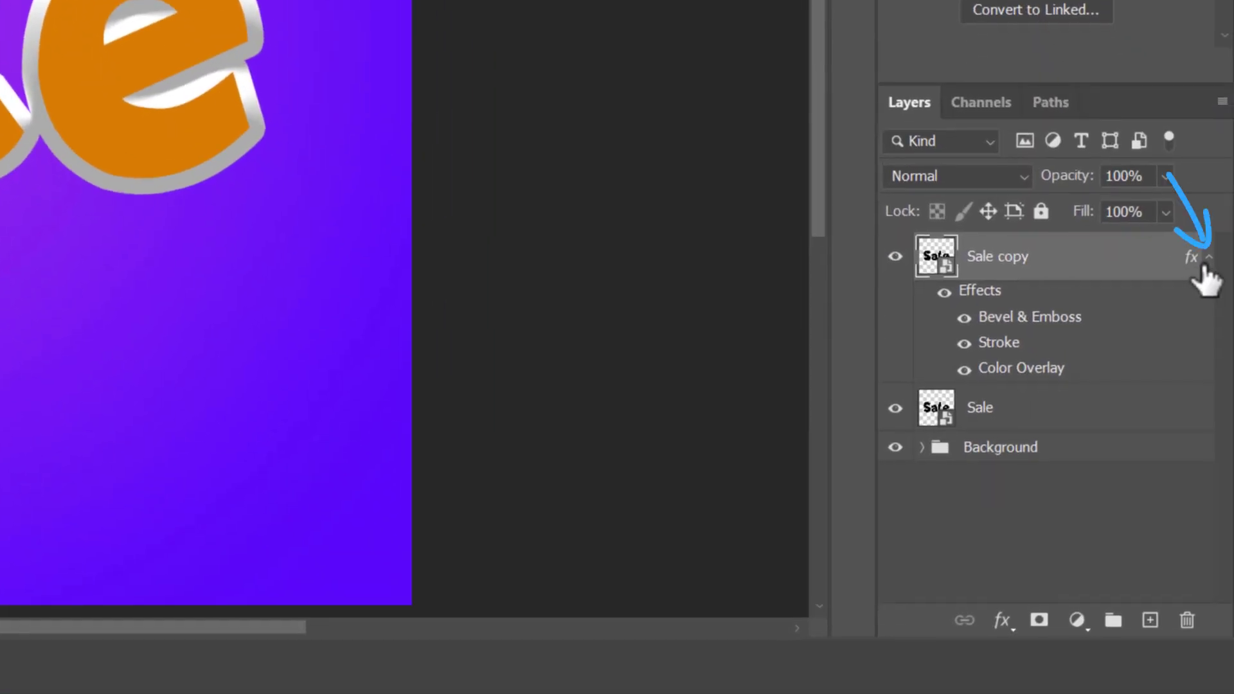
left_click(1207, 258)
- Add a Multiply drop shadow in dark gray 242424 to the original Sale layer
left_click(1042, 306)
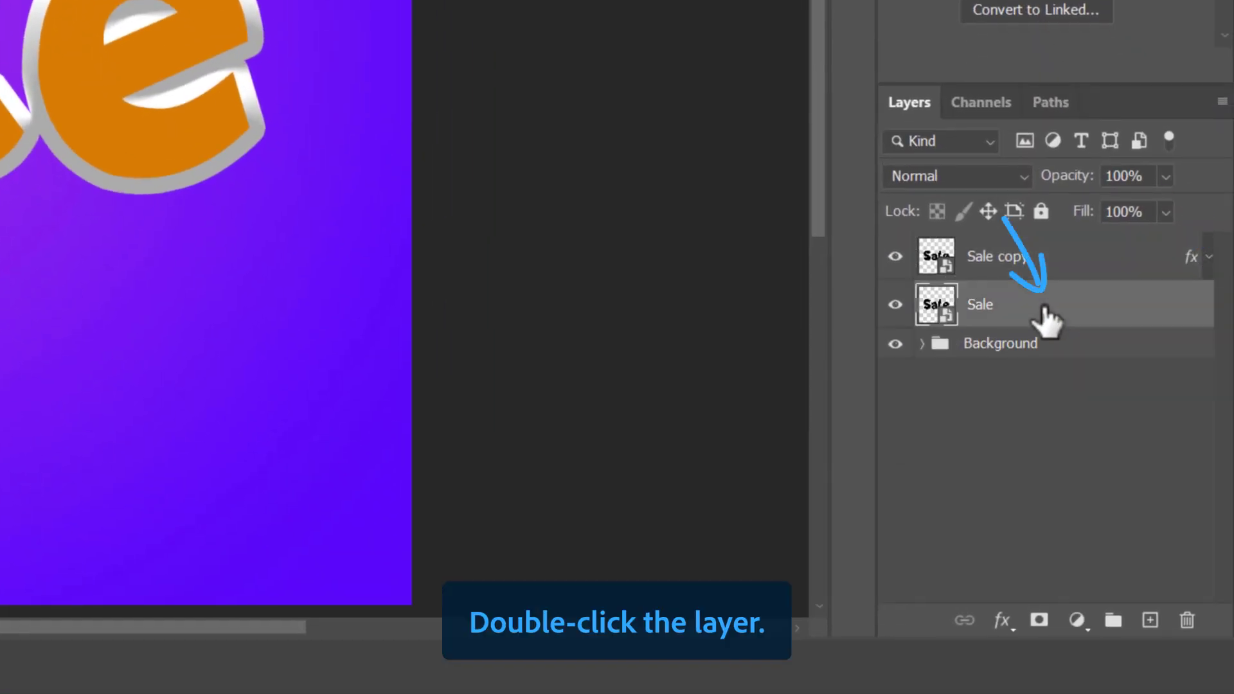
double_click(1042, 307)
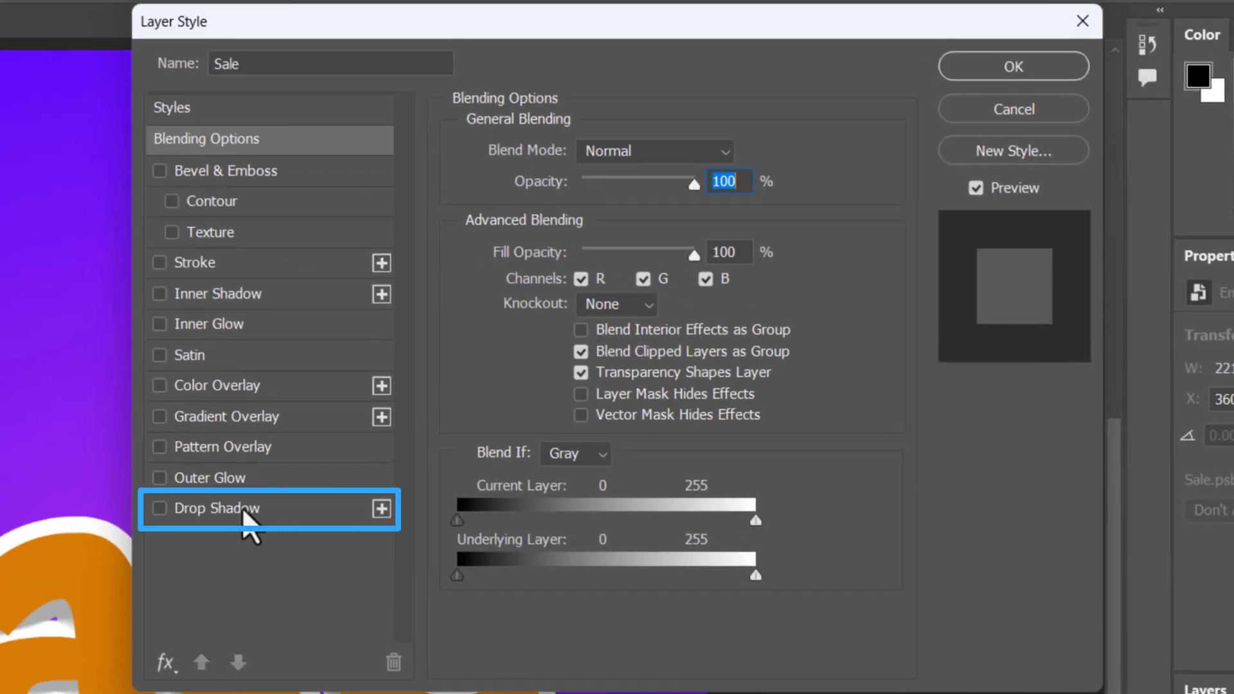
left_click(243, 508)
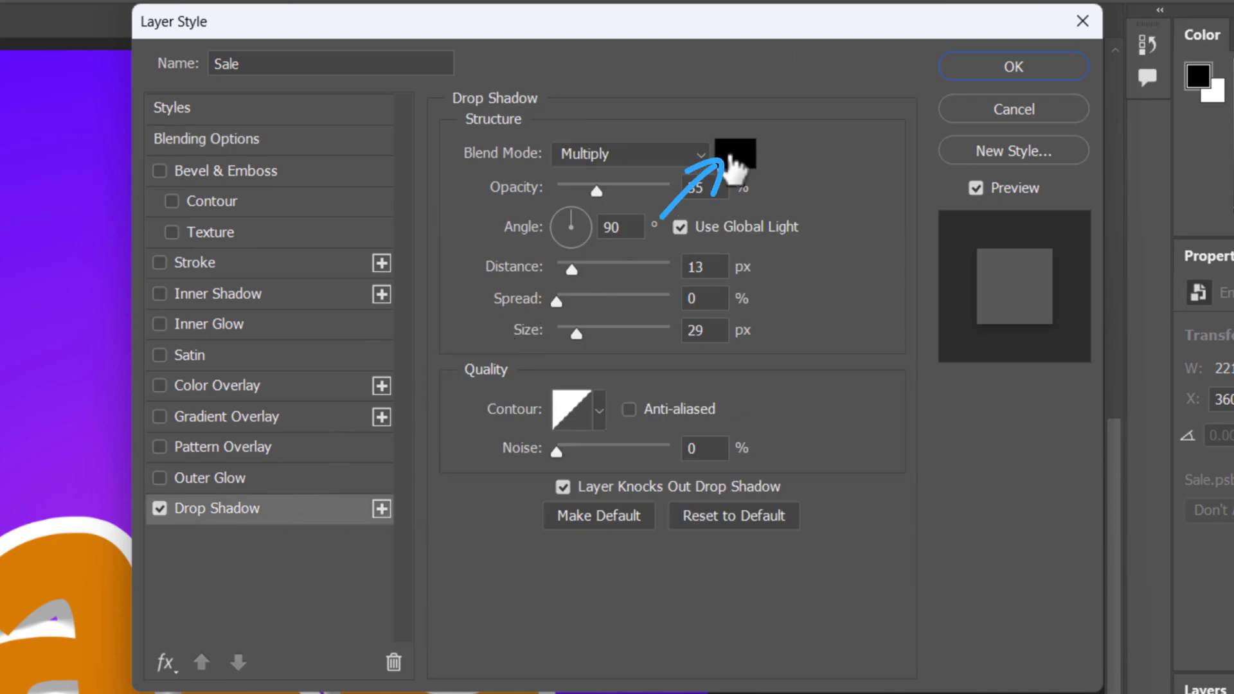
left_click(734, 154)
left_click_drag(352, 479, 352, 440)
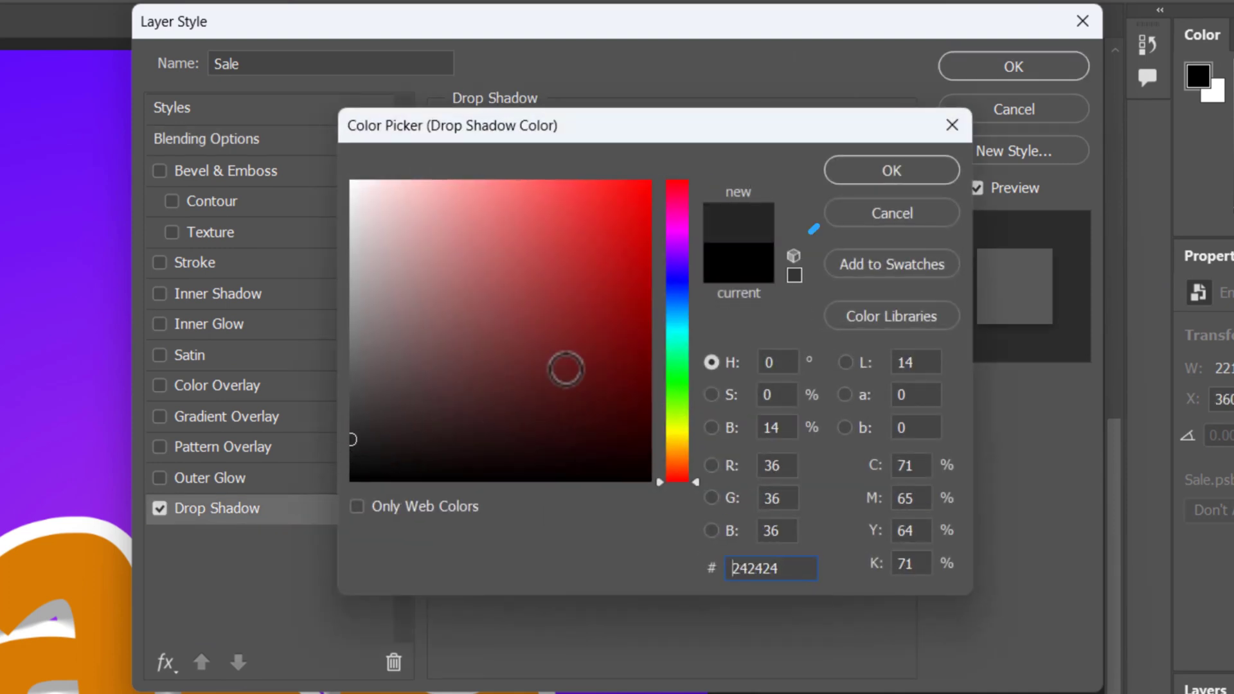
left_click(883, 172)
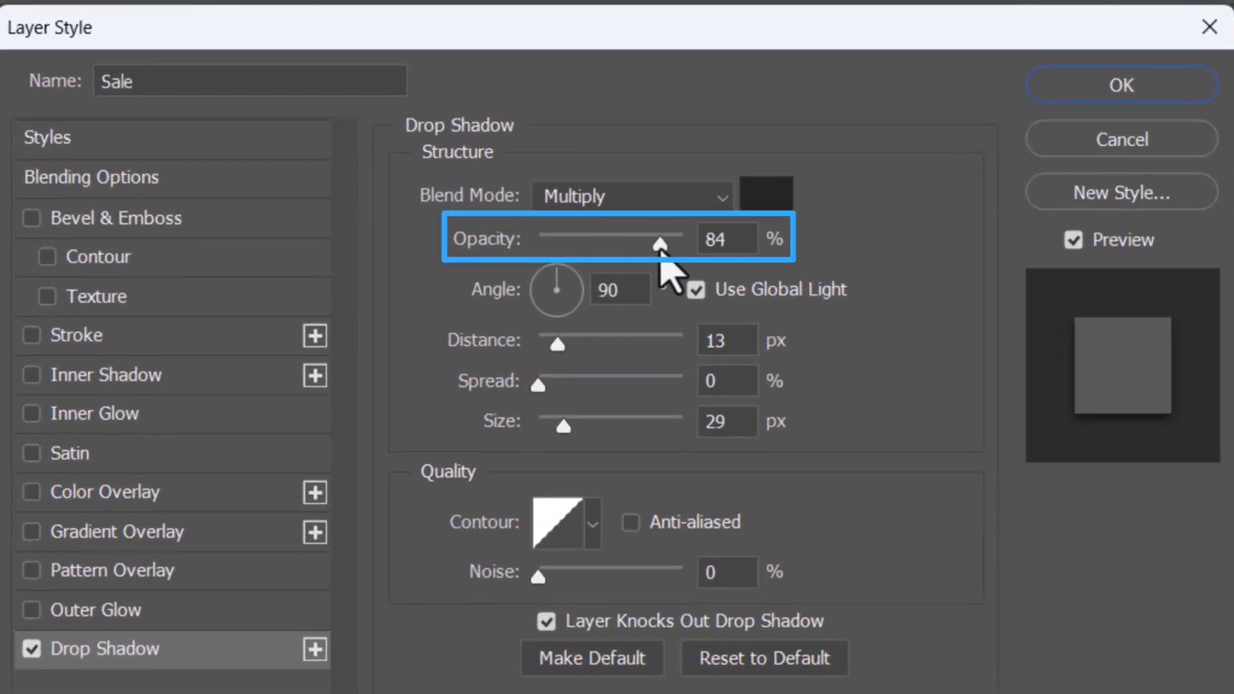
- Set the Sale layer's drop shadow to 88% opacity, 83 px distance, 3% spread and 250 px size, and apply it
left_click(665, 252)
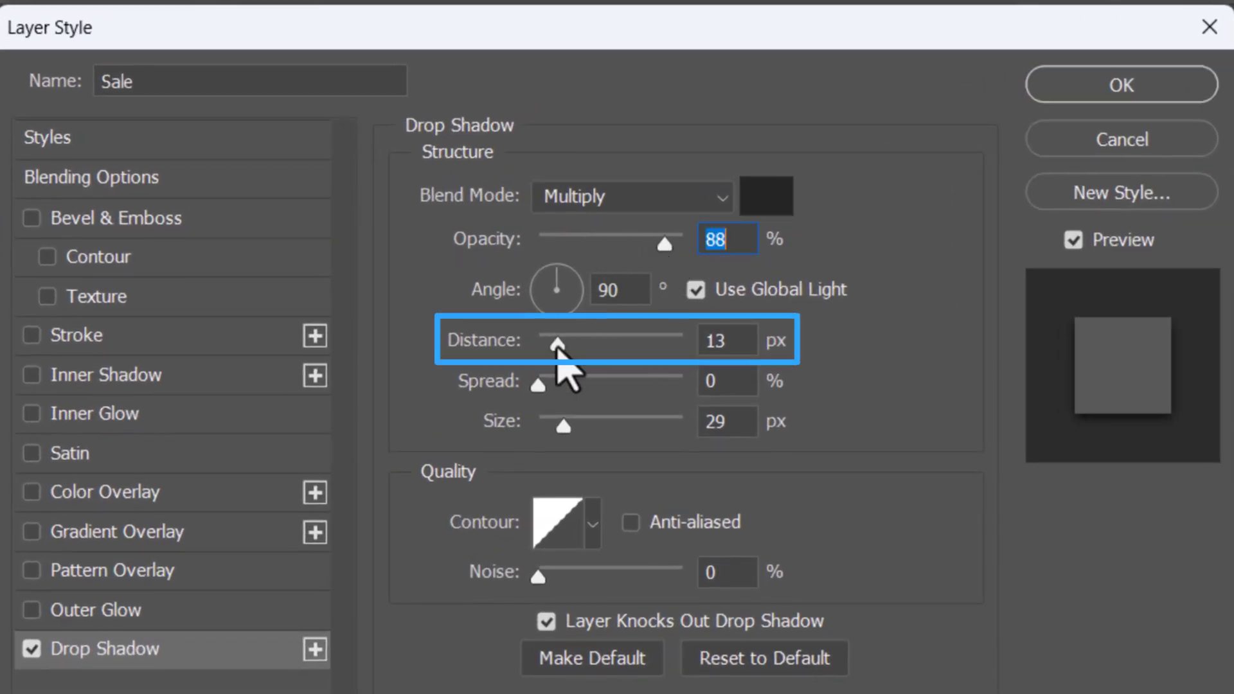
left_click_drag(558, 345, 638, 347)
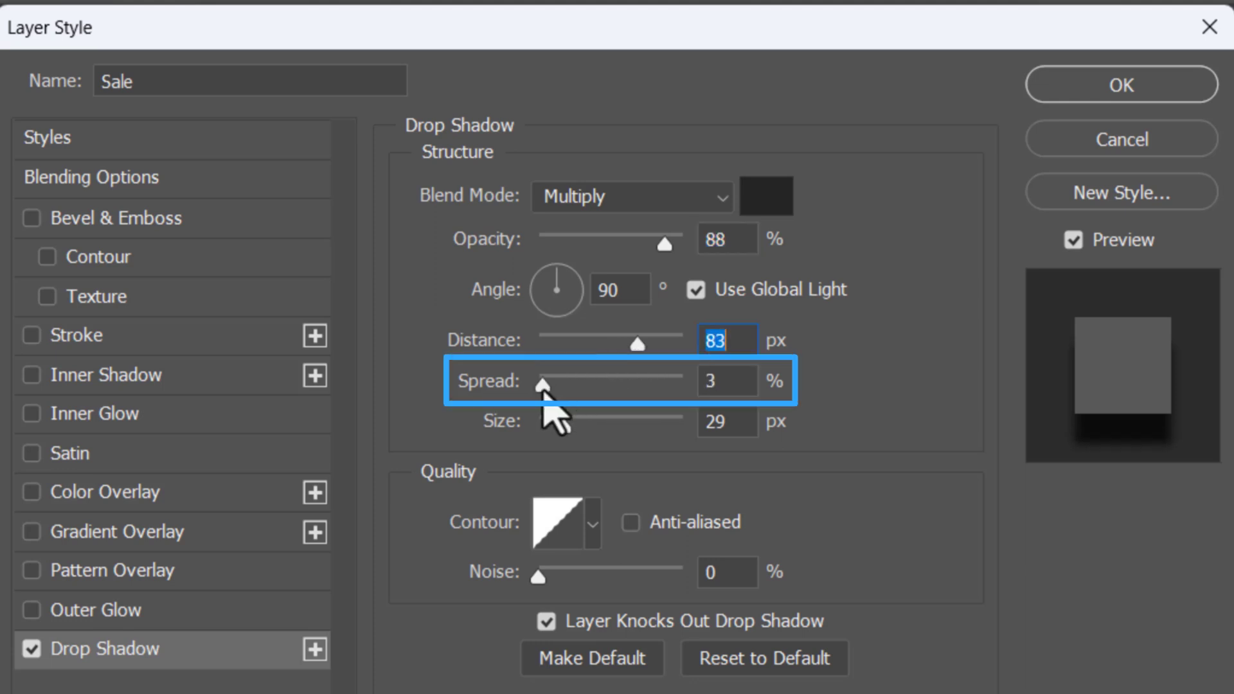
left_click_drag(565, 420, 674, 444)
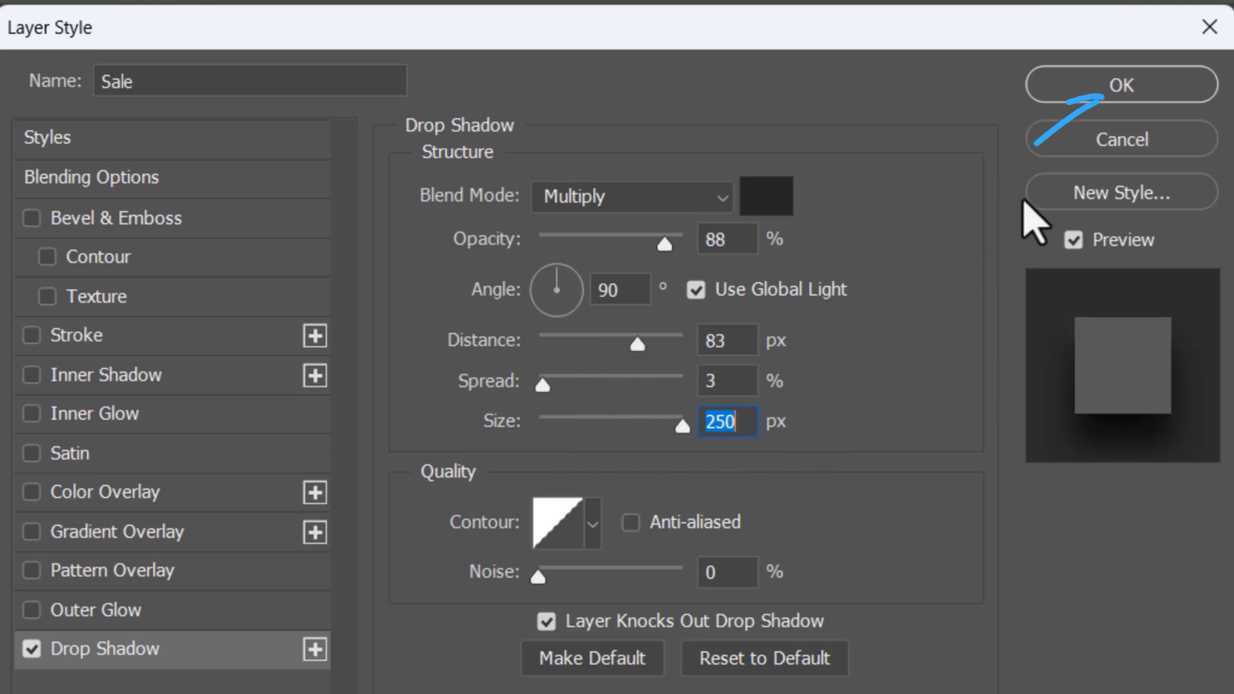
left_click(1133, 90)
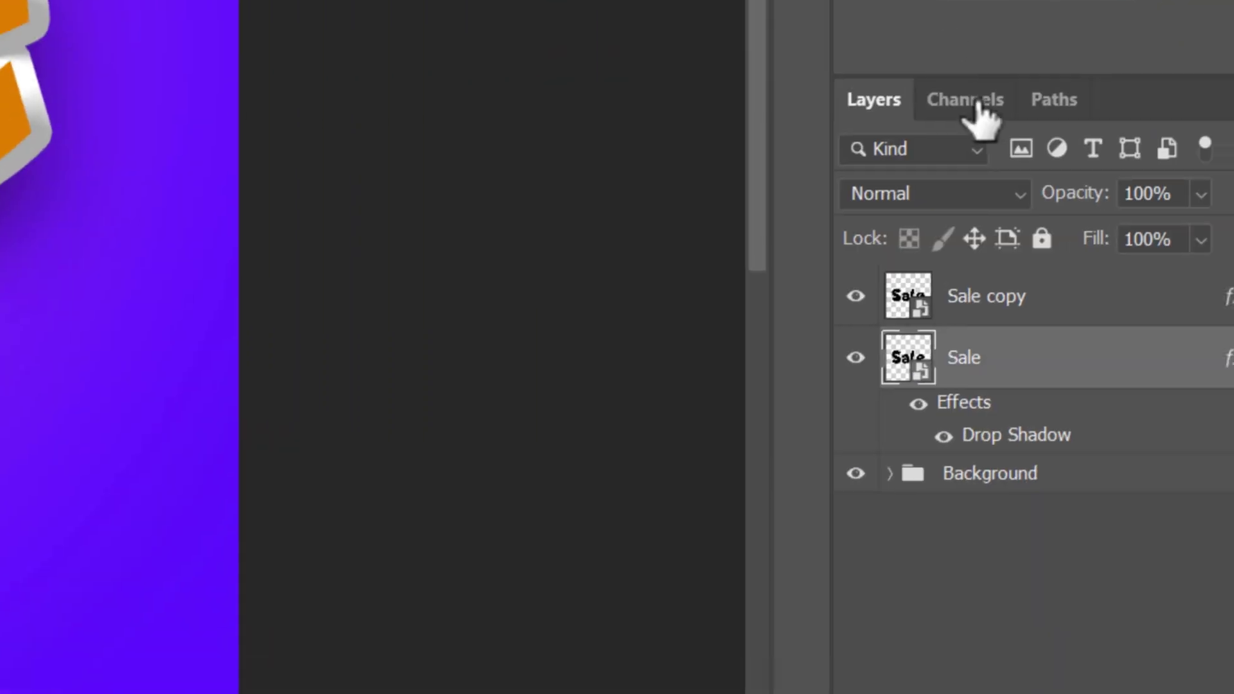
- Group the Sale layer, name the group Shadow and collapse it
key("ctrl+g")
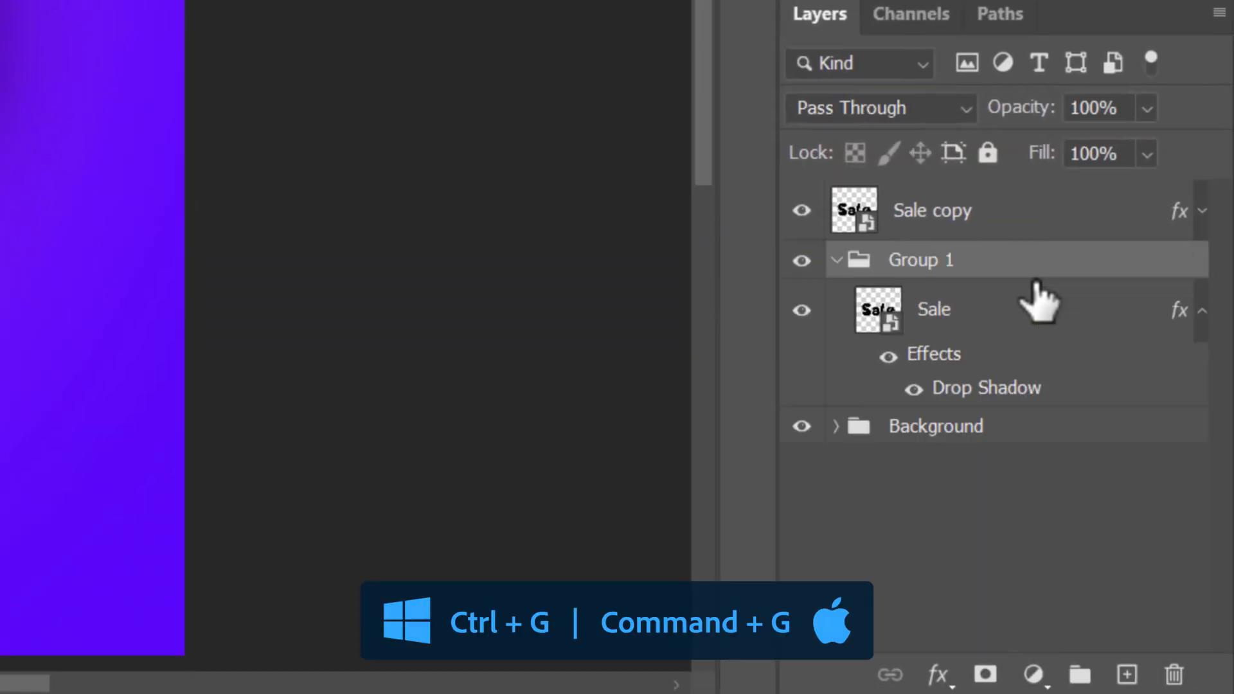
double_click(920, 261)
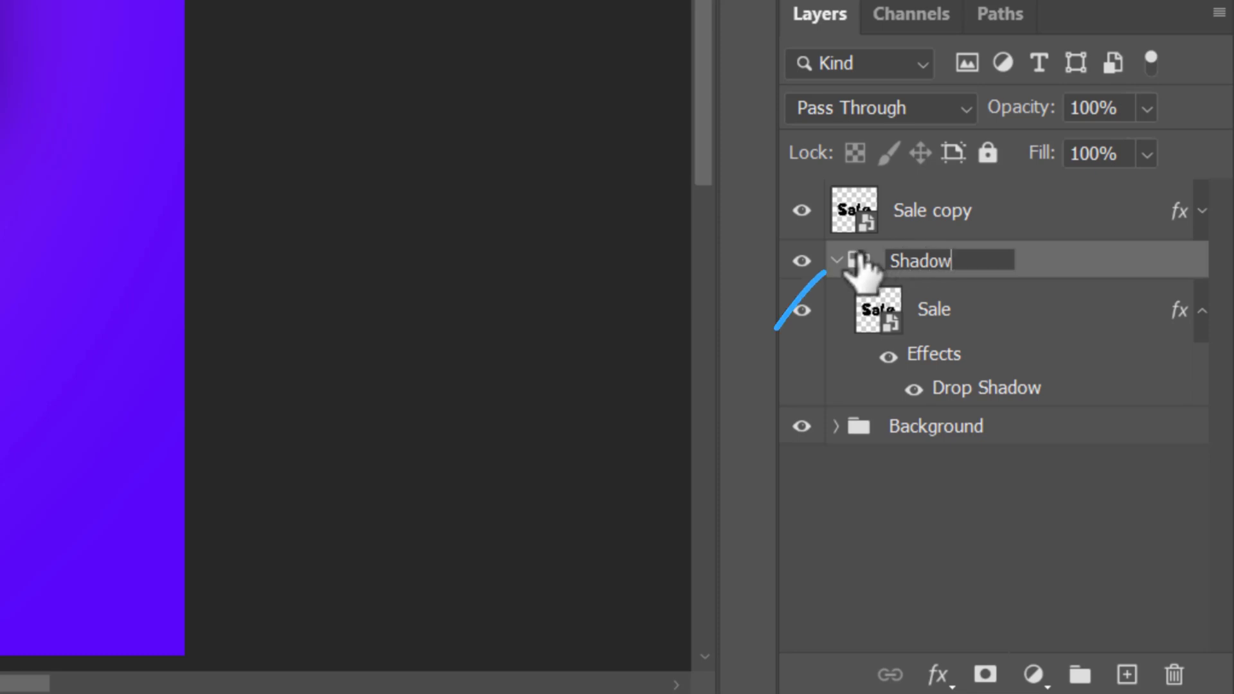
left_click(836, 260)
- Duplicate the Sale copy layer repeatedly with the repeated transform up to Sale copy 28 to build the text's extruded depth
left_click(1046, 221)
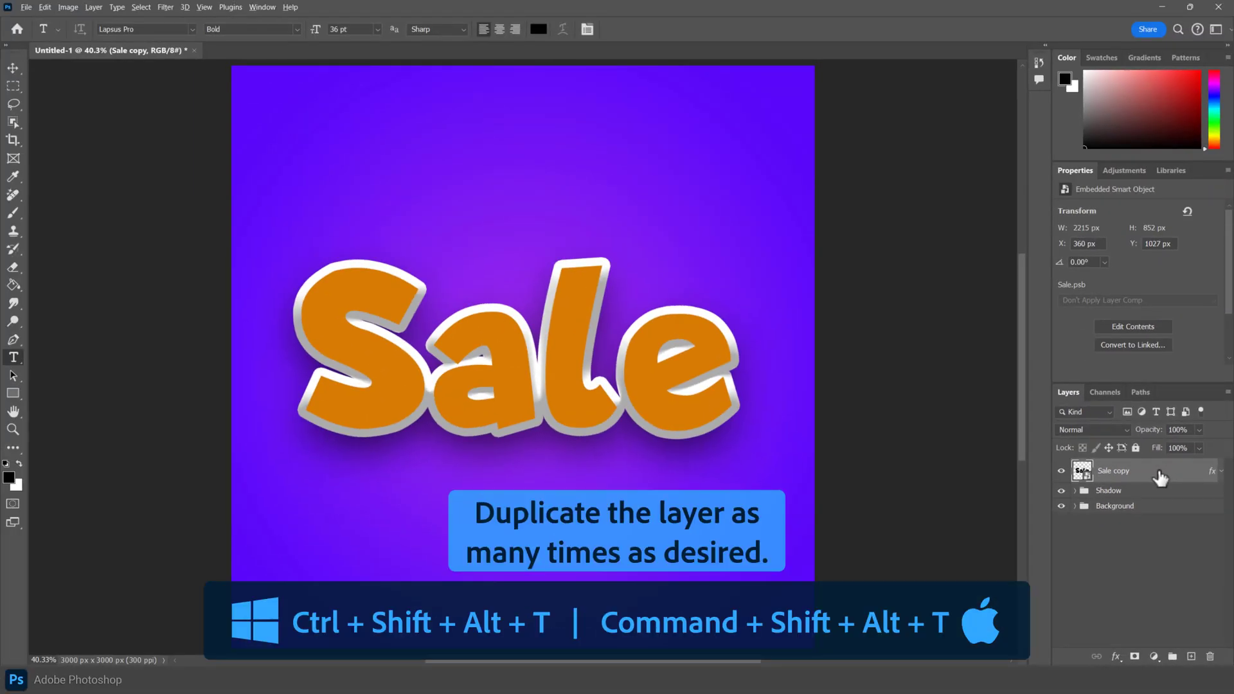
key("ctrl+shift+alt+t")
key("ctrl+shift+alt+t")
key("ctrl+shift+alt+t")
key("ctrl+shift+alt+t")
key("ctrl+shift+alt+t")
key("ctrl+shift+alt+t")
key("ctrl+shift+alt+t")
key("ctrl+shift+alt+t")
key("ctrl+shift+alt+t")
key("ctrl+shift+alt+t")
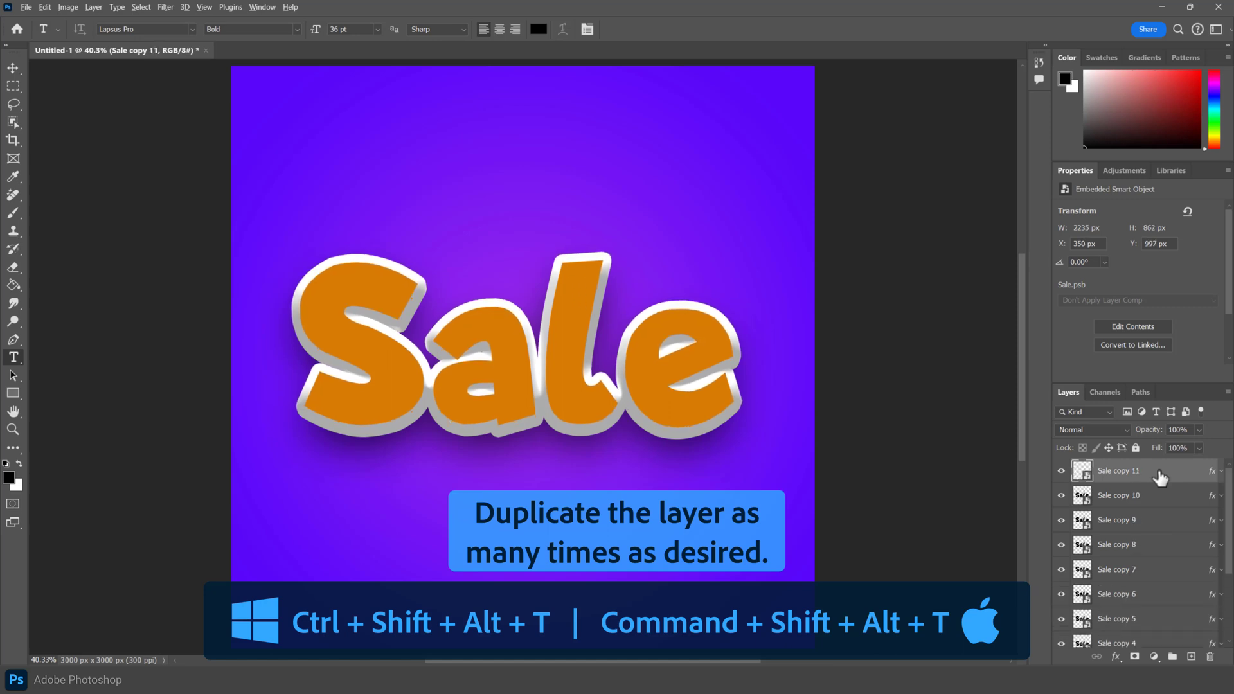
key("ctrl+shift+alt+t")
key("ctrl+shift+alt+t")
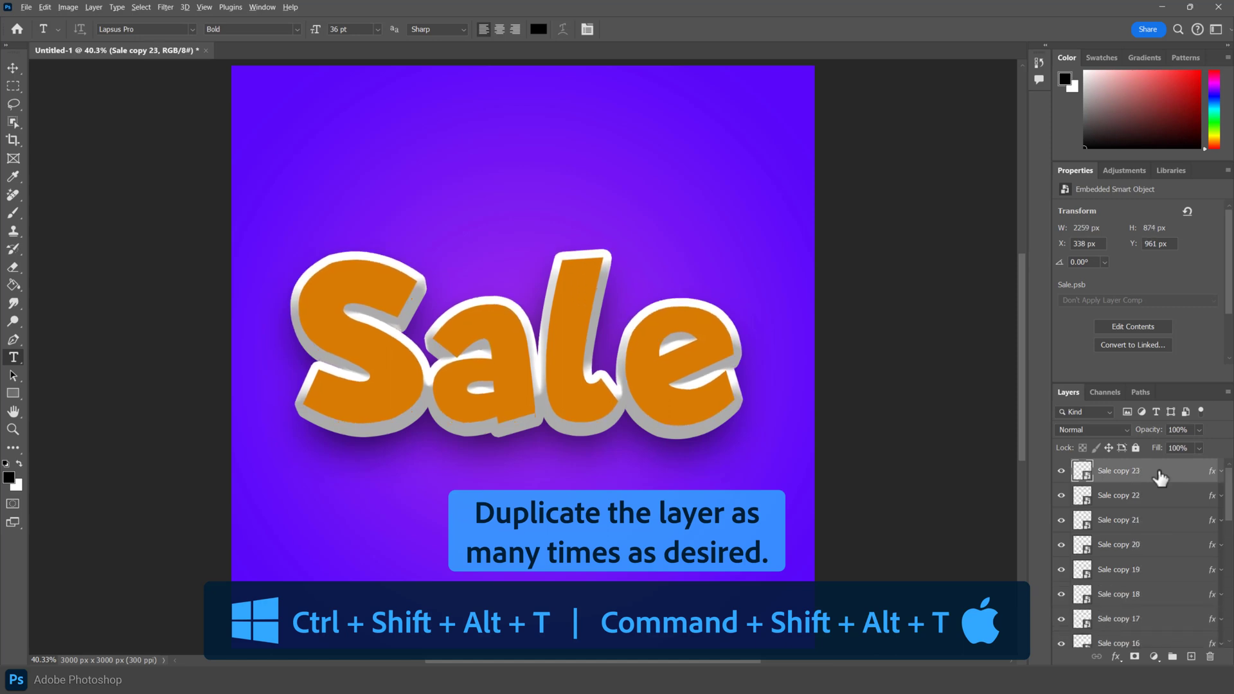
key("ctrl+shift+alt+t")
key("ctrl+shift+alt+t")
key("ctrl+shift+alt+t")
key("ctrl+shift+alt+t")
key("ctrl+shift+alt+t")
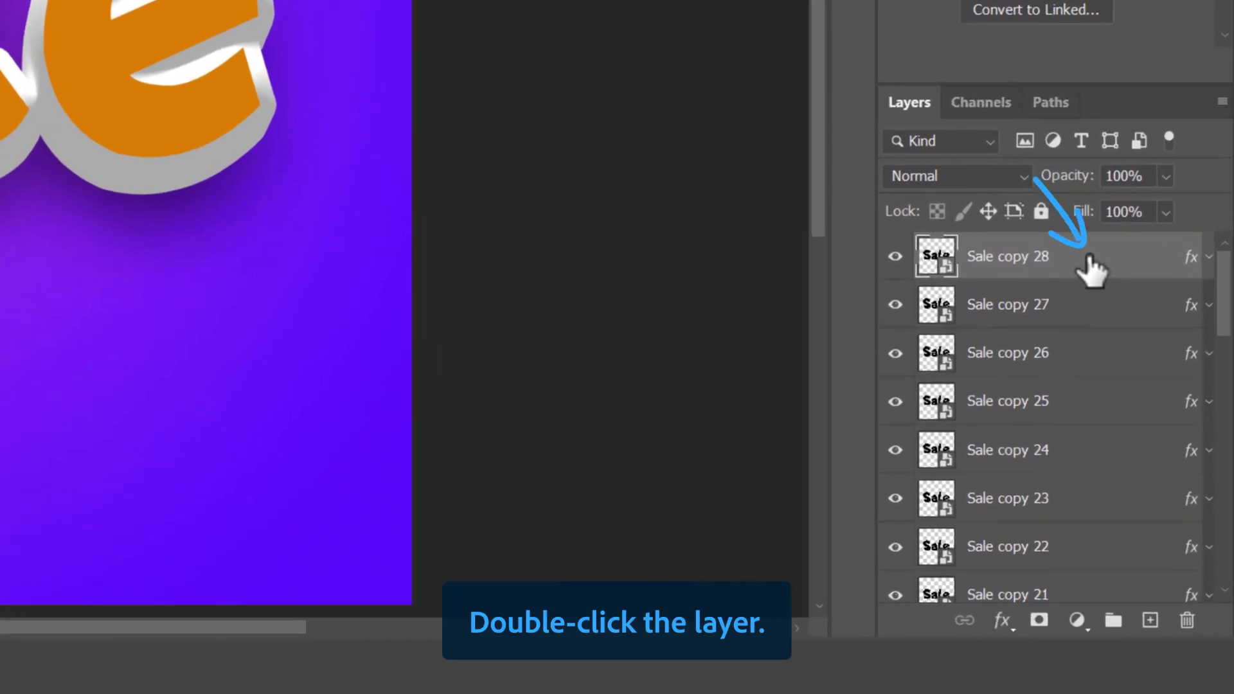
- Turn off Bevel & Emboss on the Sale copy 28 layer and duplicate that layer
double_click(1091, 266)
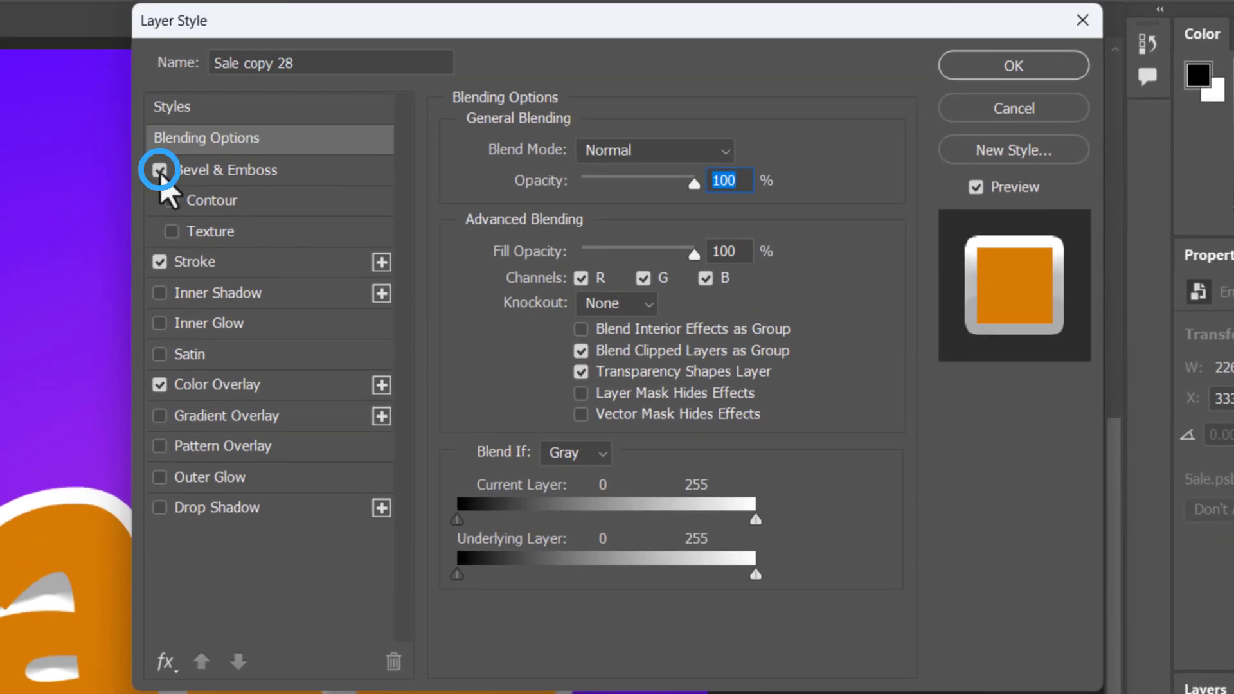
left_click(159, 170)
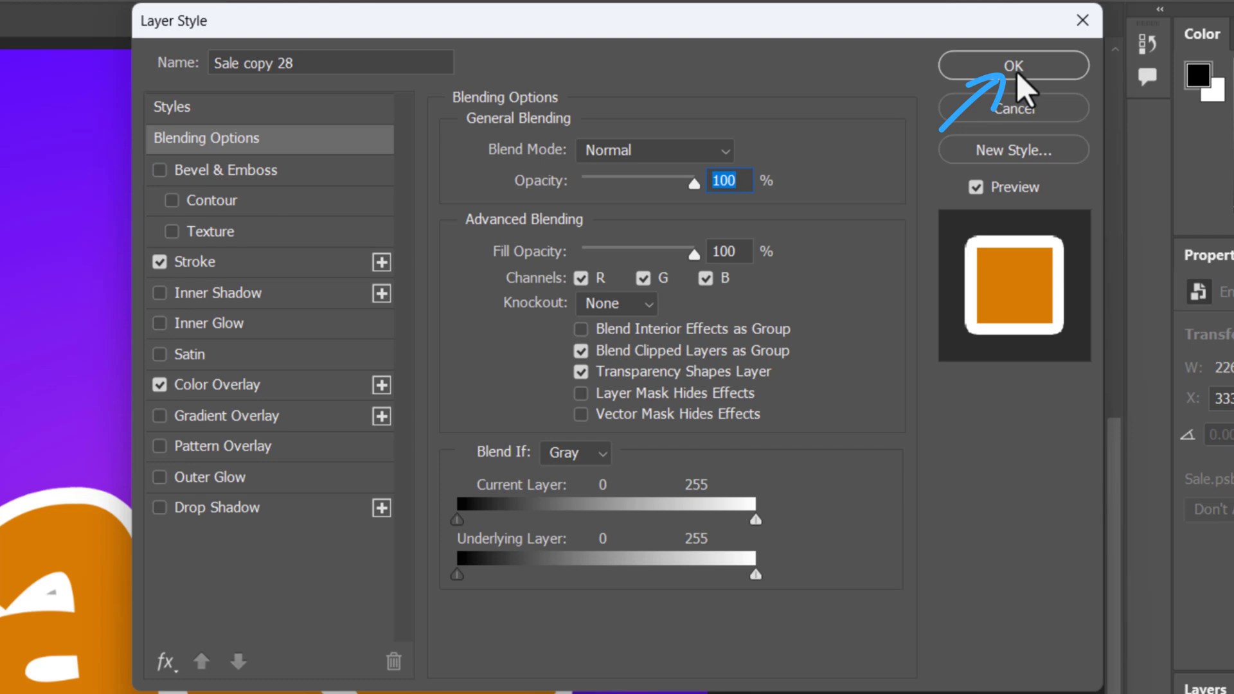
left_click(1018, 75)
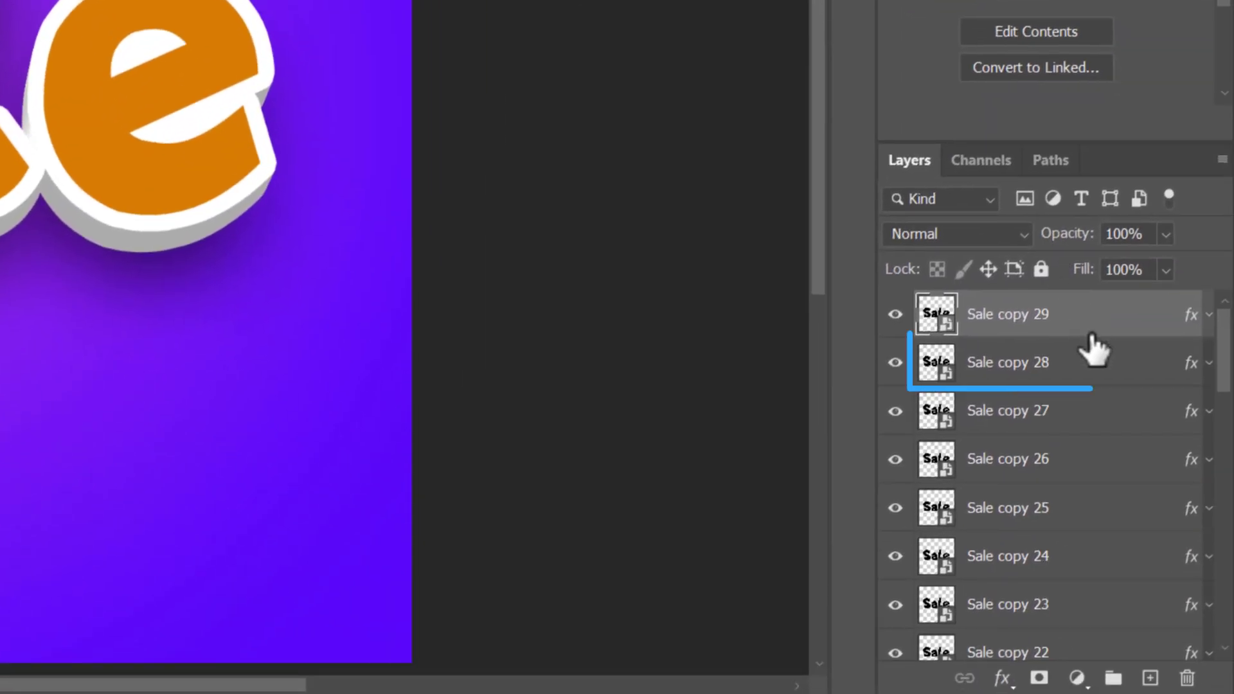
- Group the layers from Sale copy 28 down to Sale copy and name the group Contour
left_click(1093, 380)
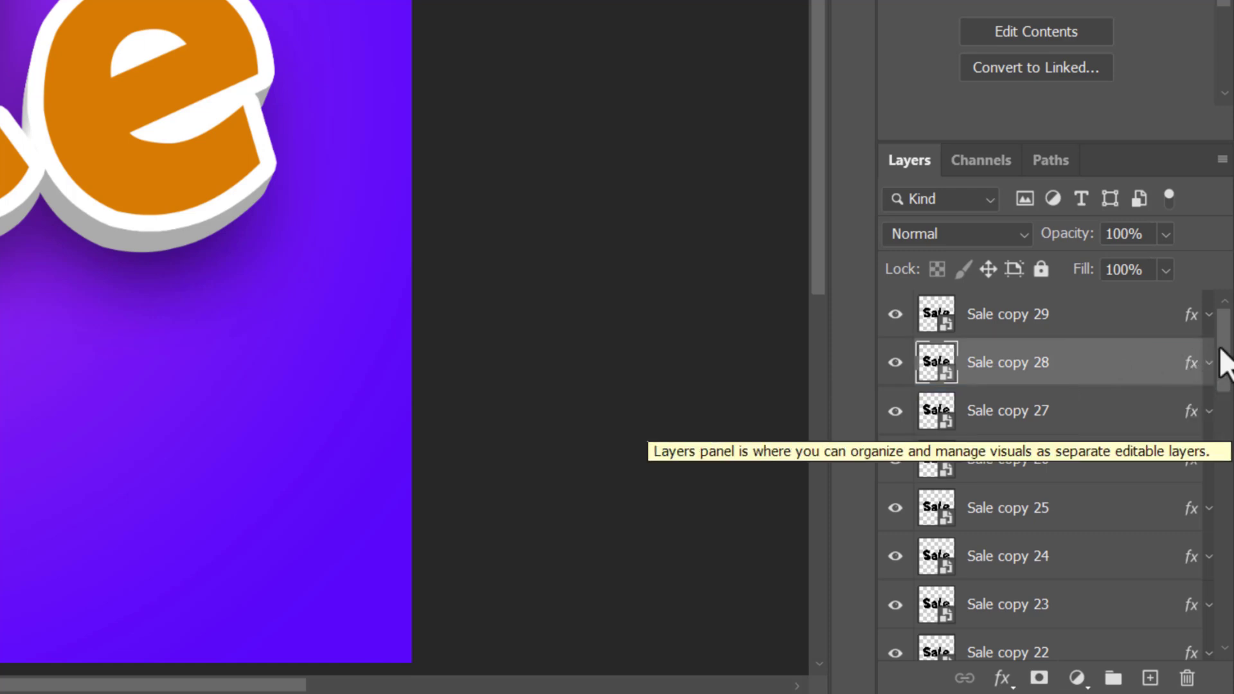
left_click_drag(1221, 357, 1224, 627)
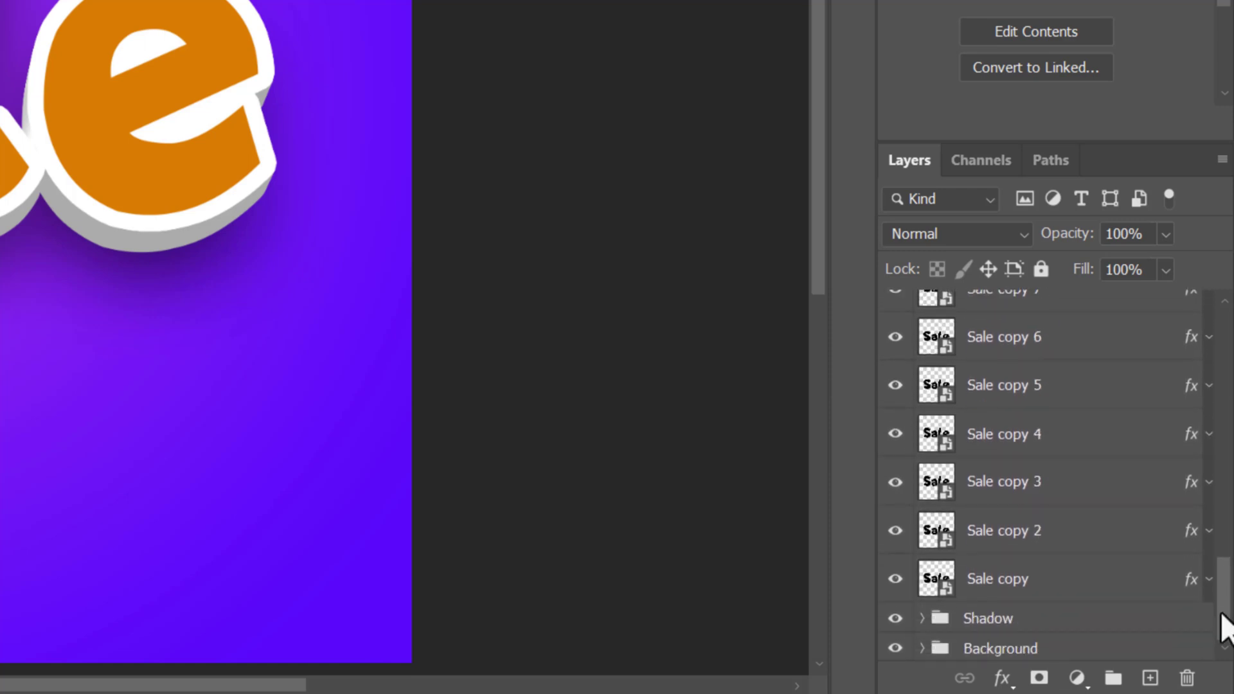
left_click(1070, 598, "shift")
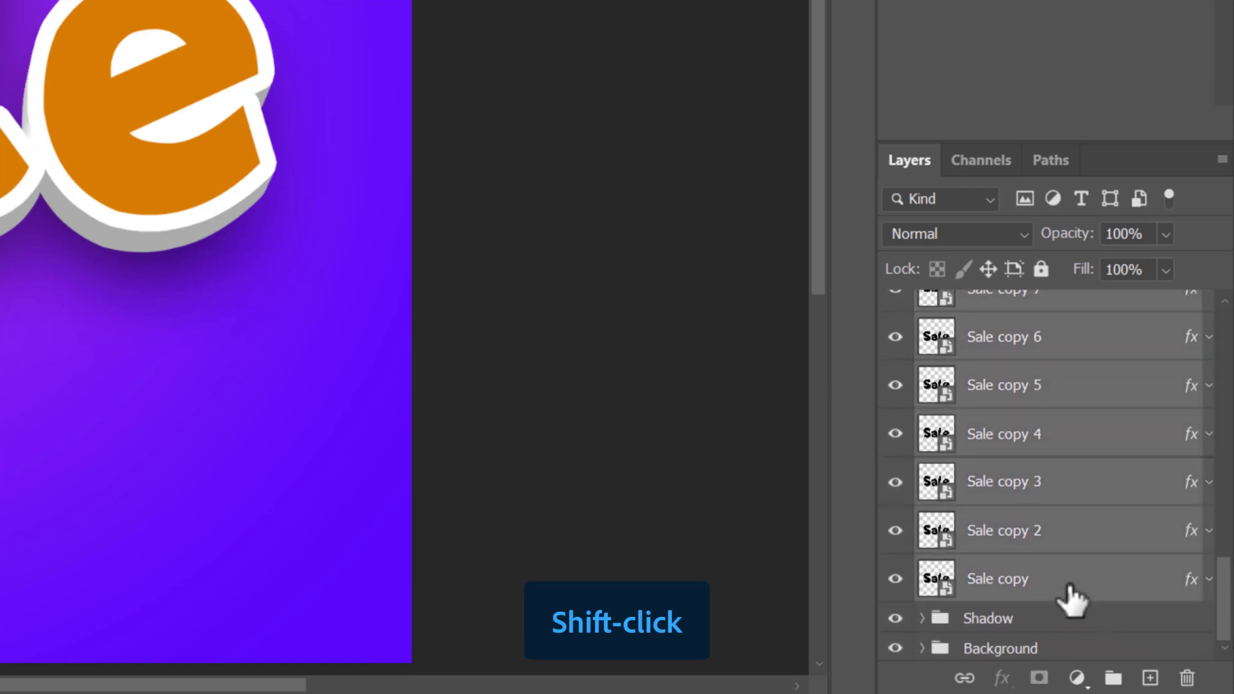
key("ctrl+g")
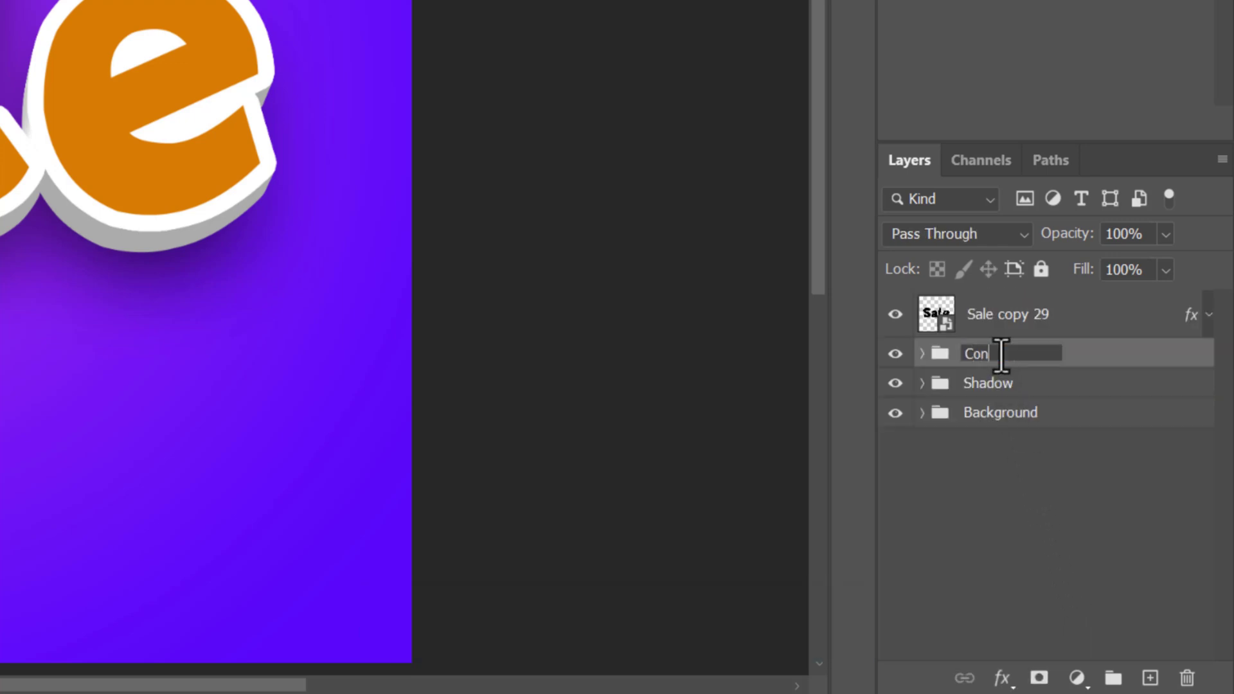
- Turn off the stroke on Sale copy 29 and change its Color Overlay to darker orange cd6306
left_click(1098, 329)
double_click(1097, 329)
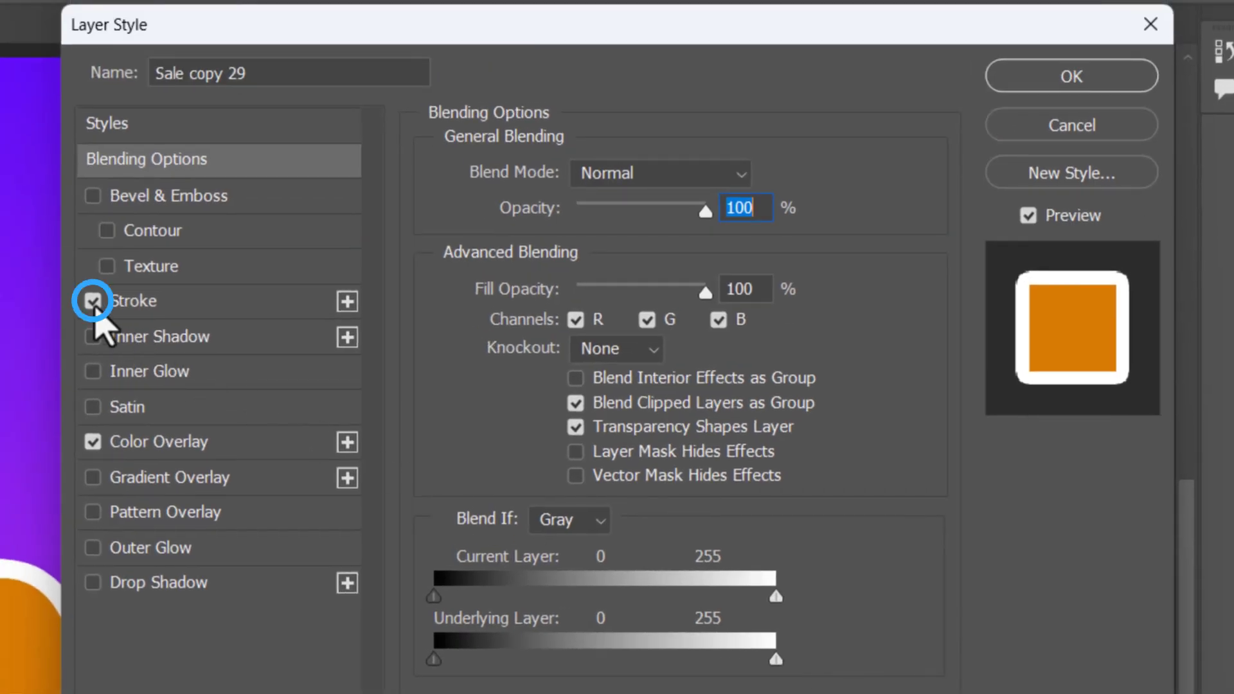
left_click(93, 301)
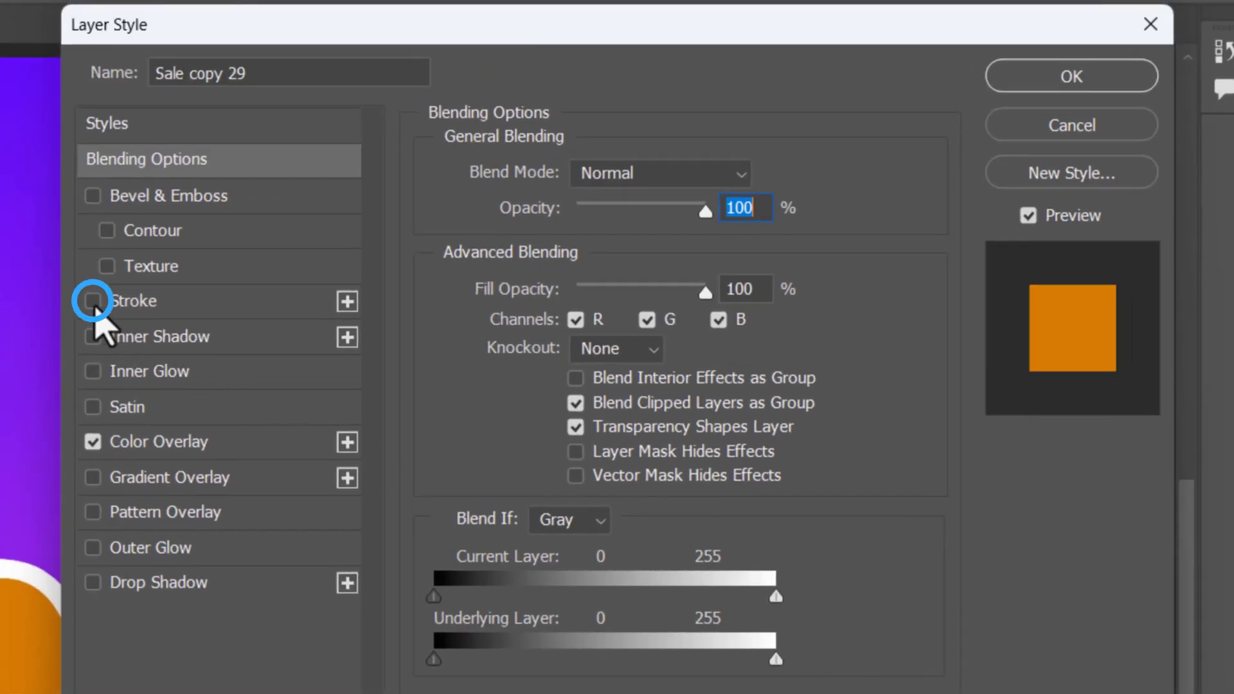
left_click(244, 443)
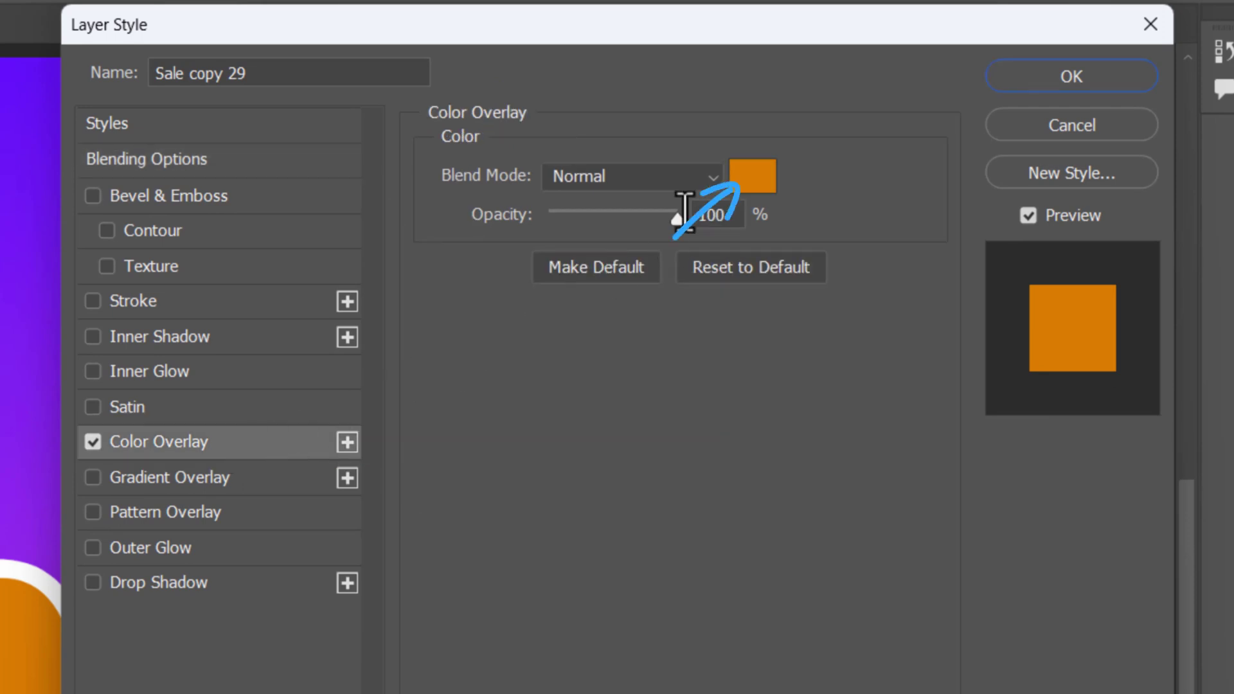
left_click(752, 176)
mouse_move(706, 526)
left_mouse_down()
mouse_move(711, 543)
mouse_move(707, 525)
left_mouse_up()
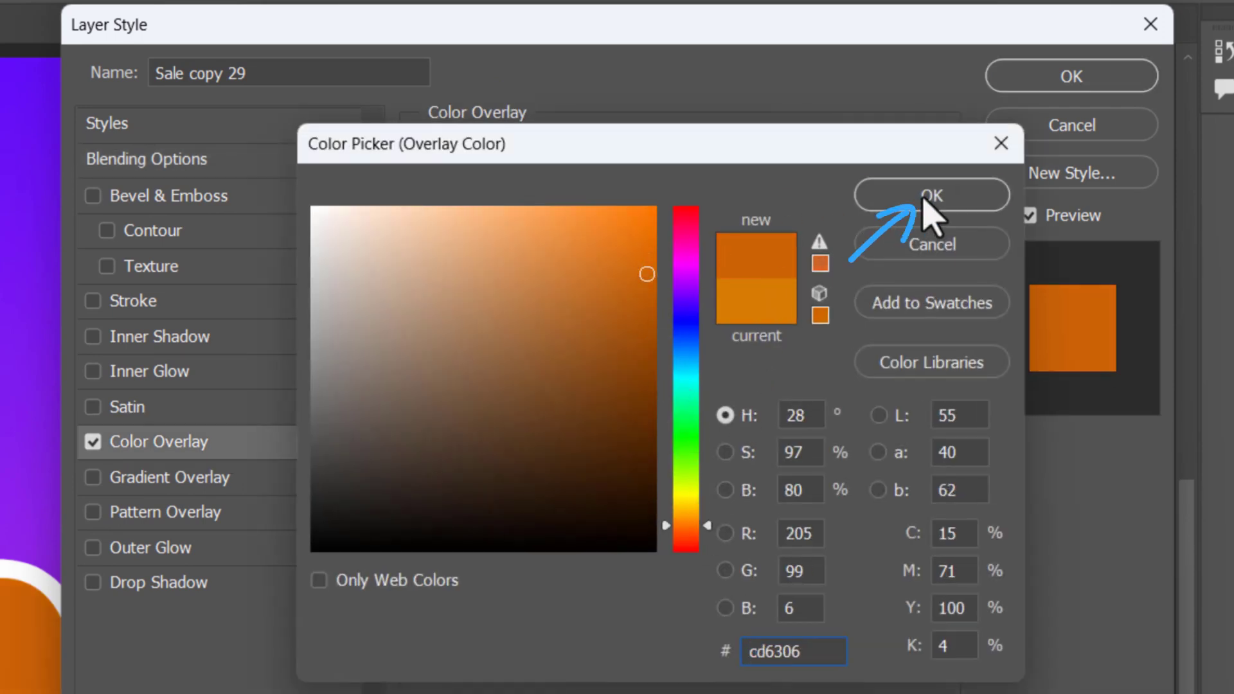
left_click(923, 200)
- Add a smooth Inner Bevel to Sale copy 29 with depth 84%, size 18 px and soften 0 px
left_click(175, 204)
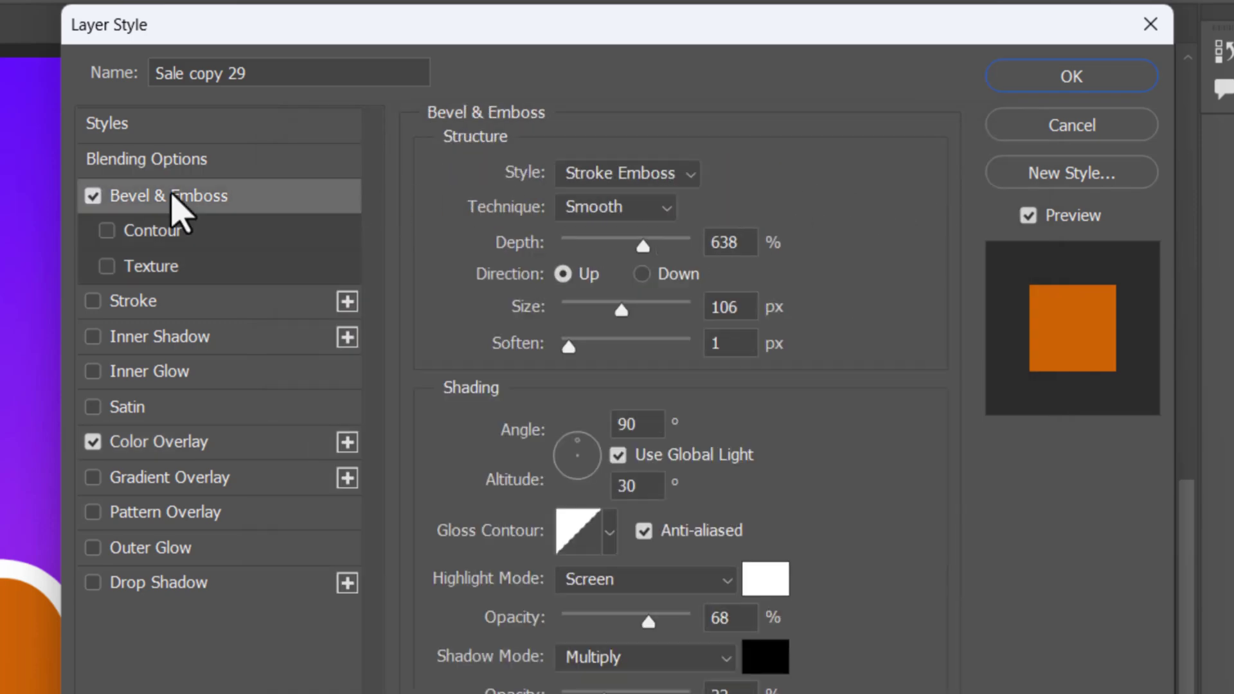
left_click(649, 170)
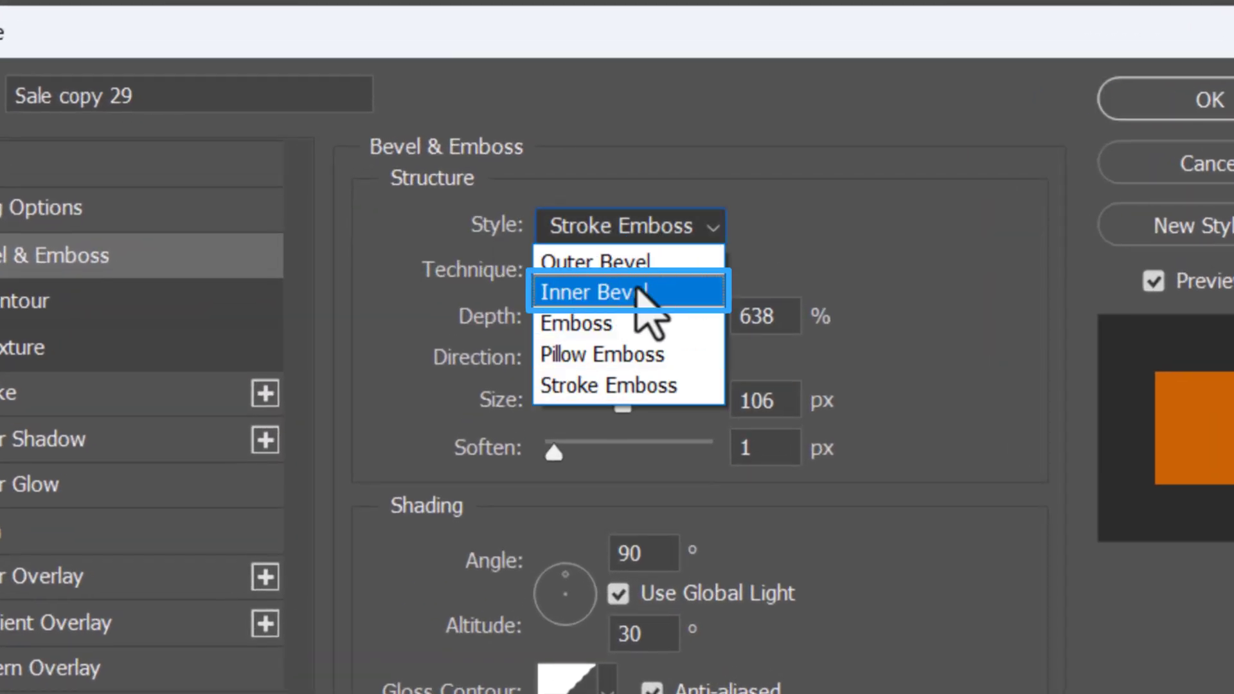
left_click(581, 292)
left_click_drag(654, 319, 558, 324)
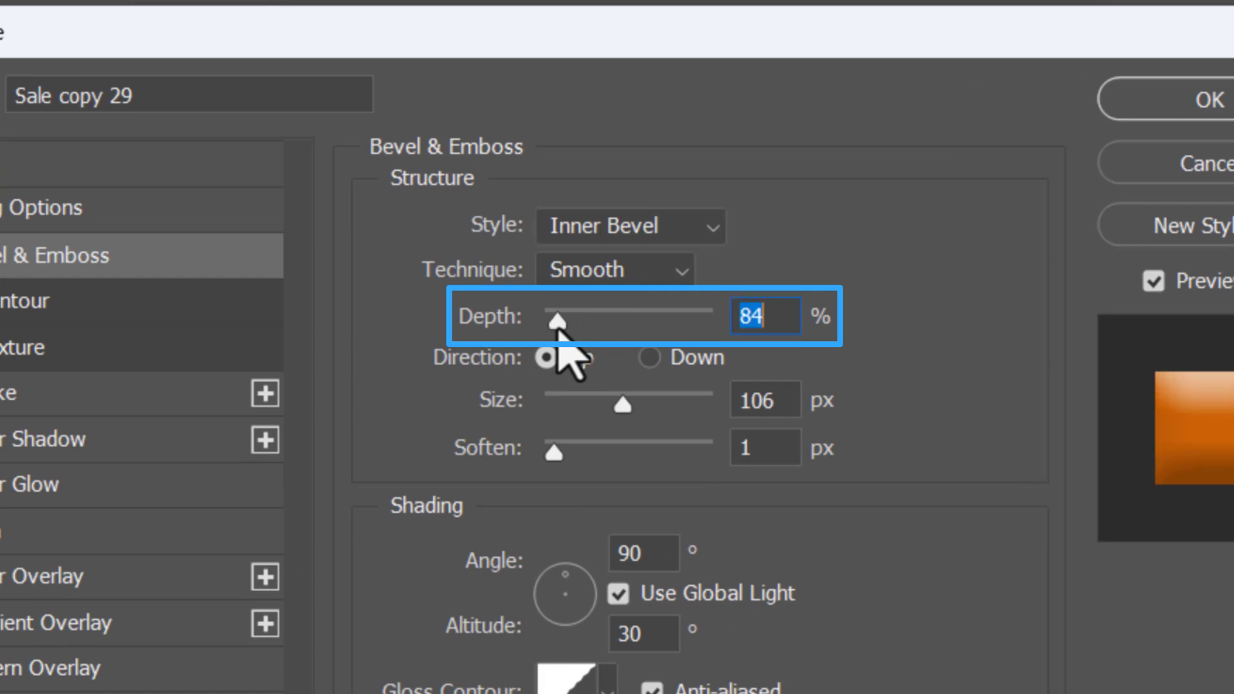
left_click_drag(621, 405, 567, 407)
left_click_drag(553, 453, 535, 455)
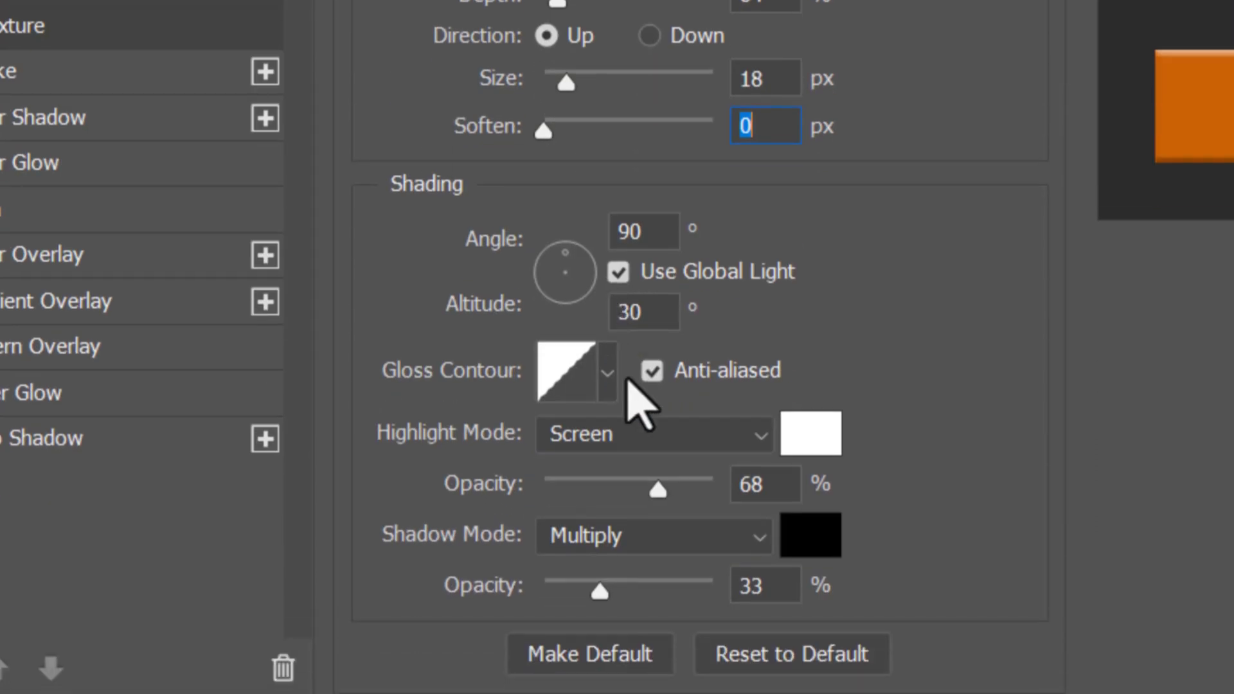
- Set the bevel's highlight opacity to 23% and its shadow to dark orange at 26% opacity, and apply the layer style
left_click_drag(655, 487, 612, 491)
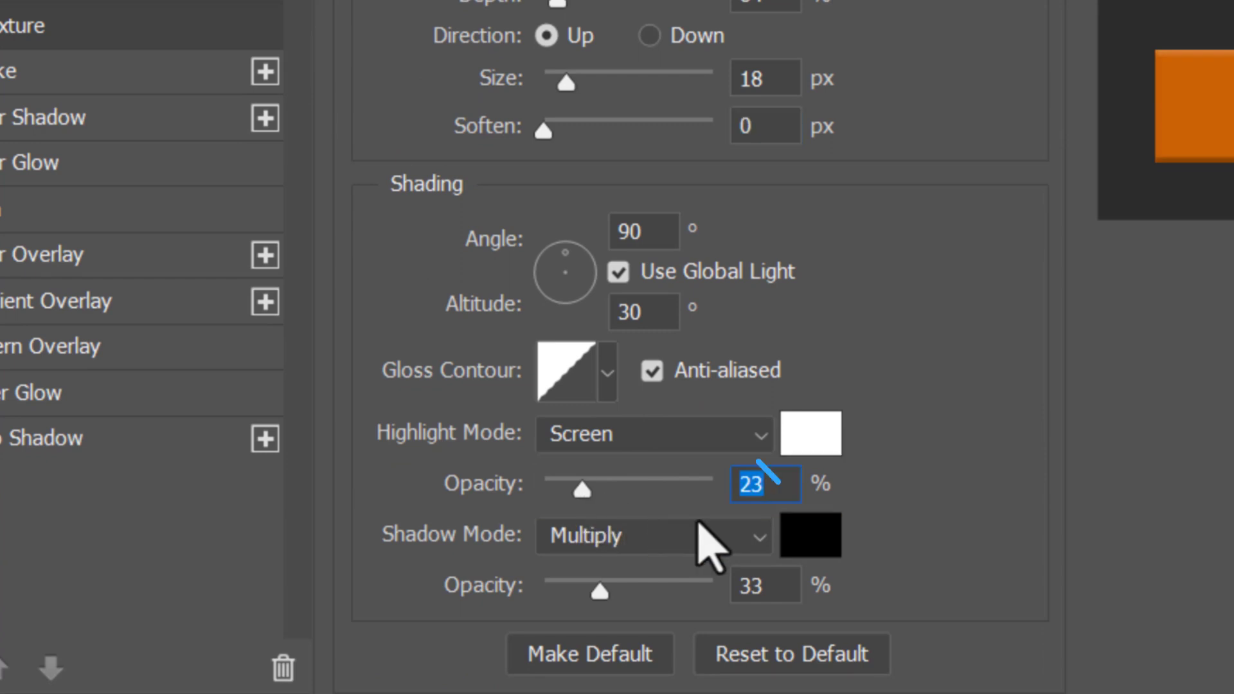
left_click(813, 539)
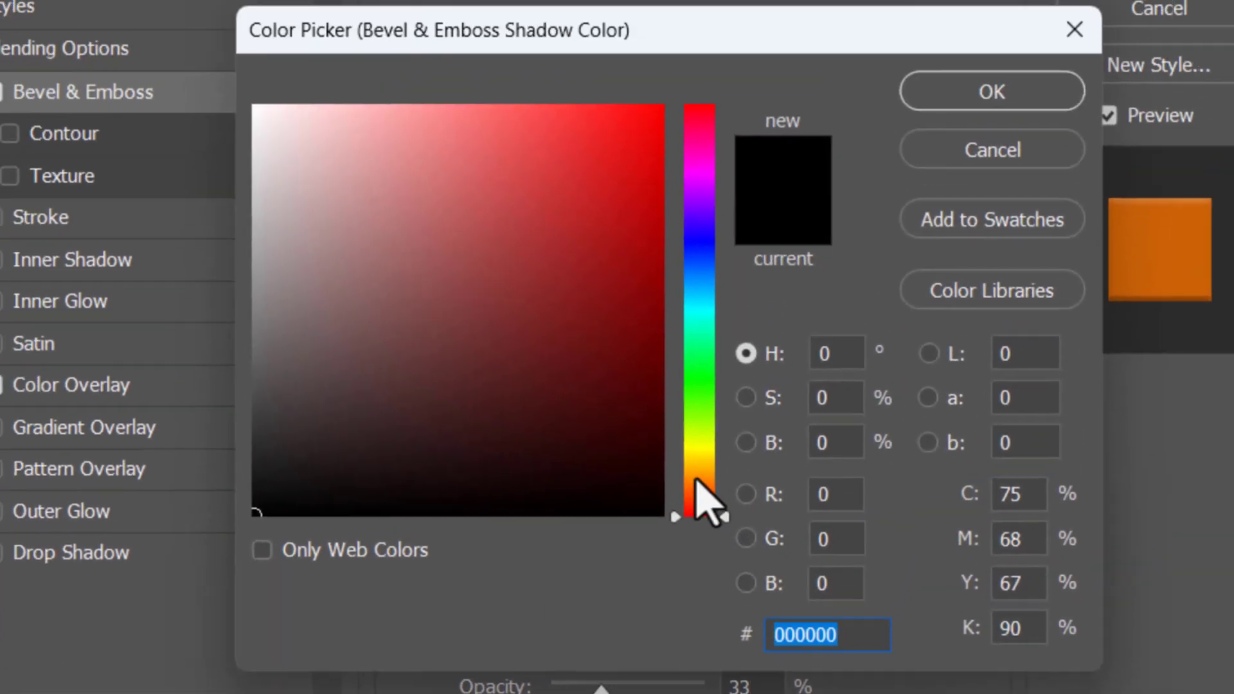
left_click(698, 468)
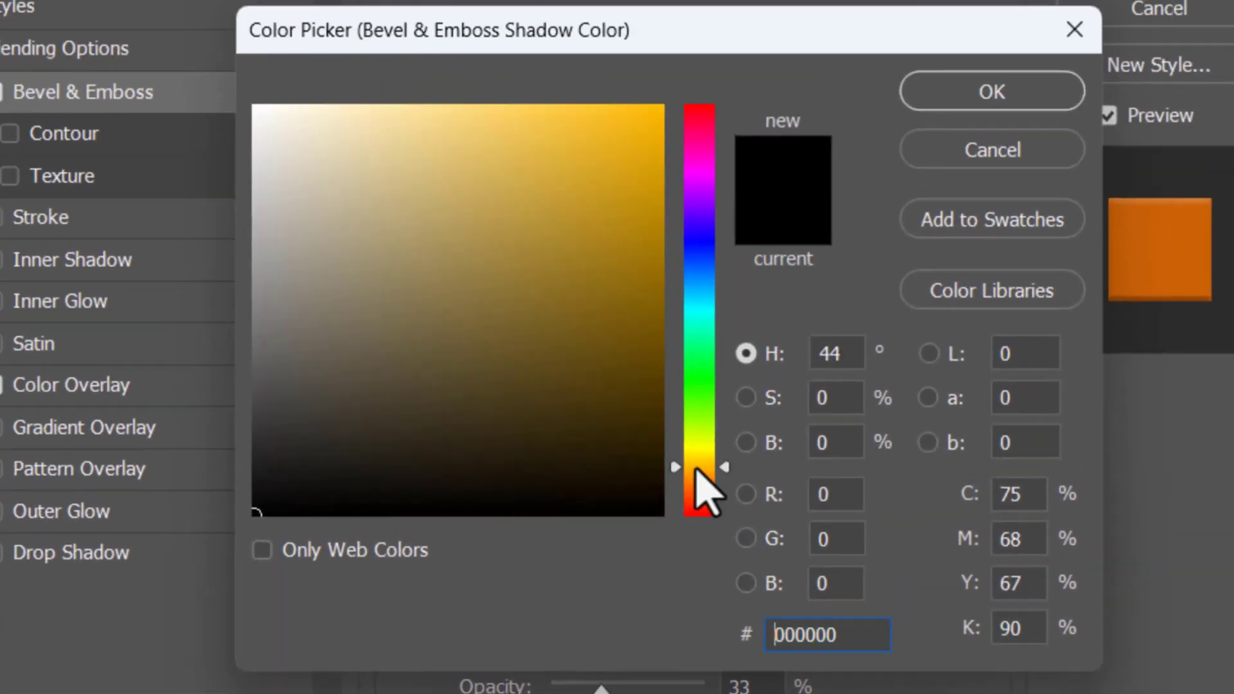
left_click_drag(653, 193, 664, 212)
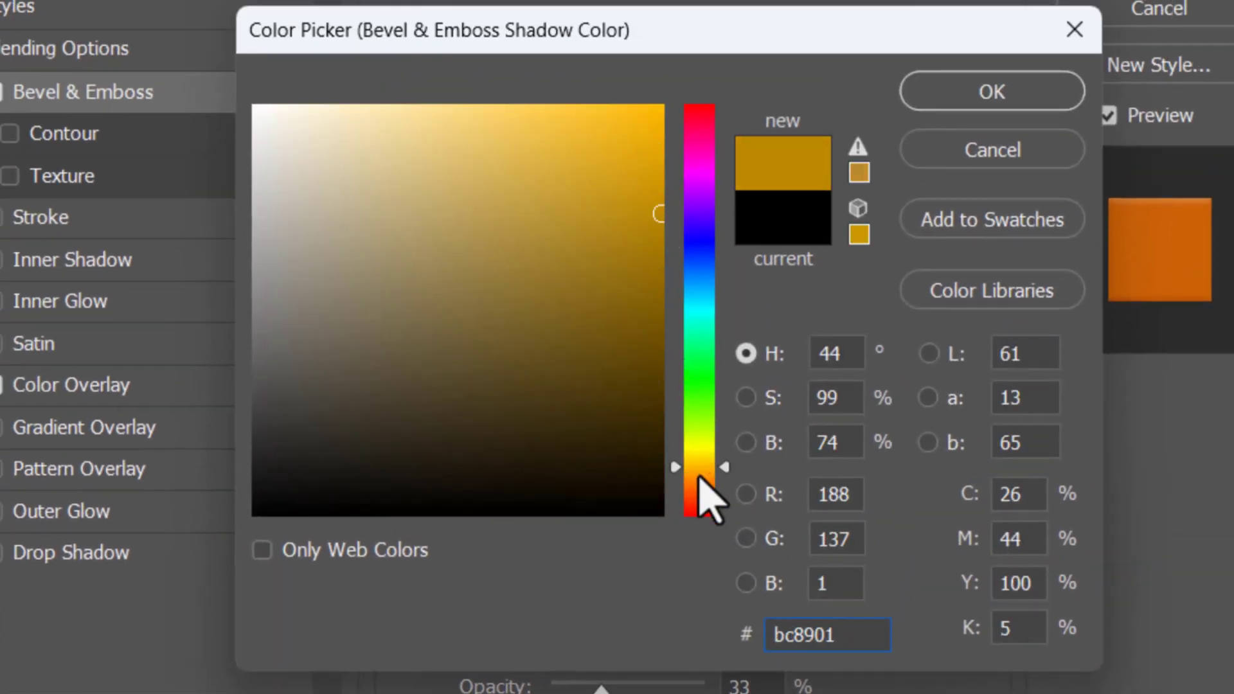
left_click_drag(698, 476, 699, 481)
left_click(974, 108)
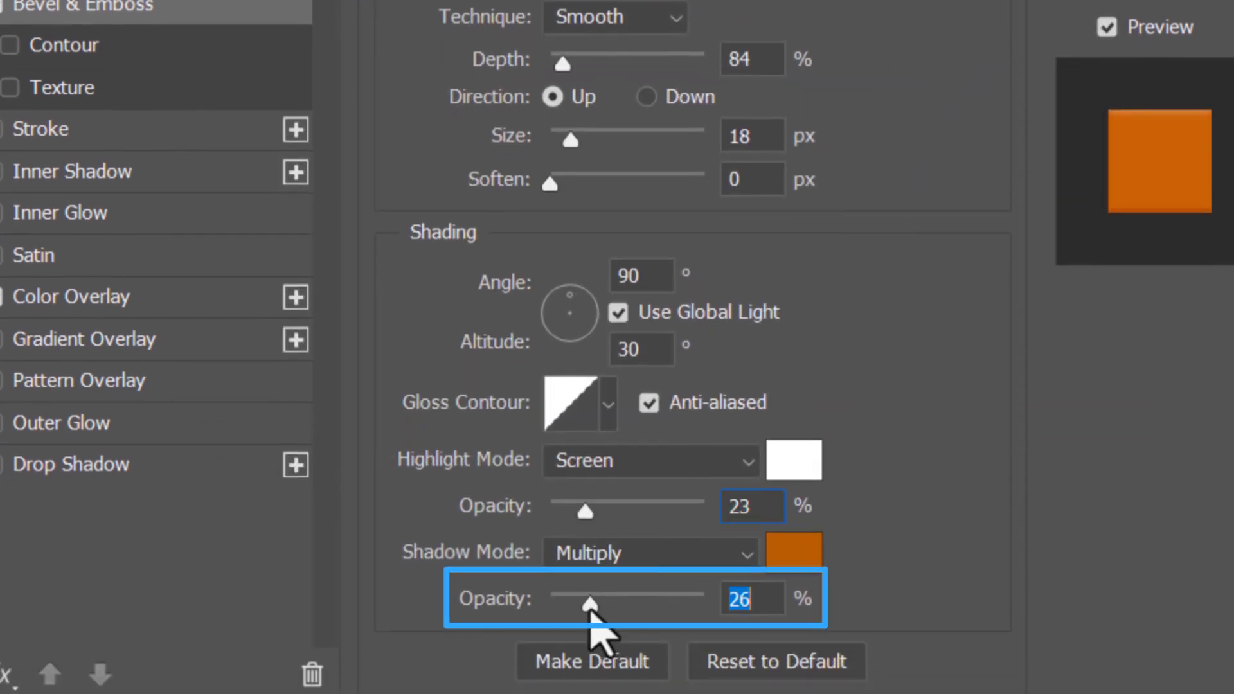
left_click(1129, 104)
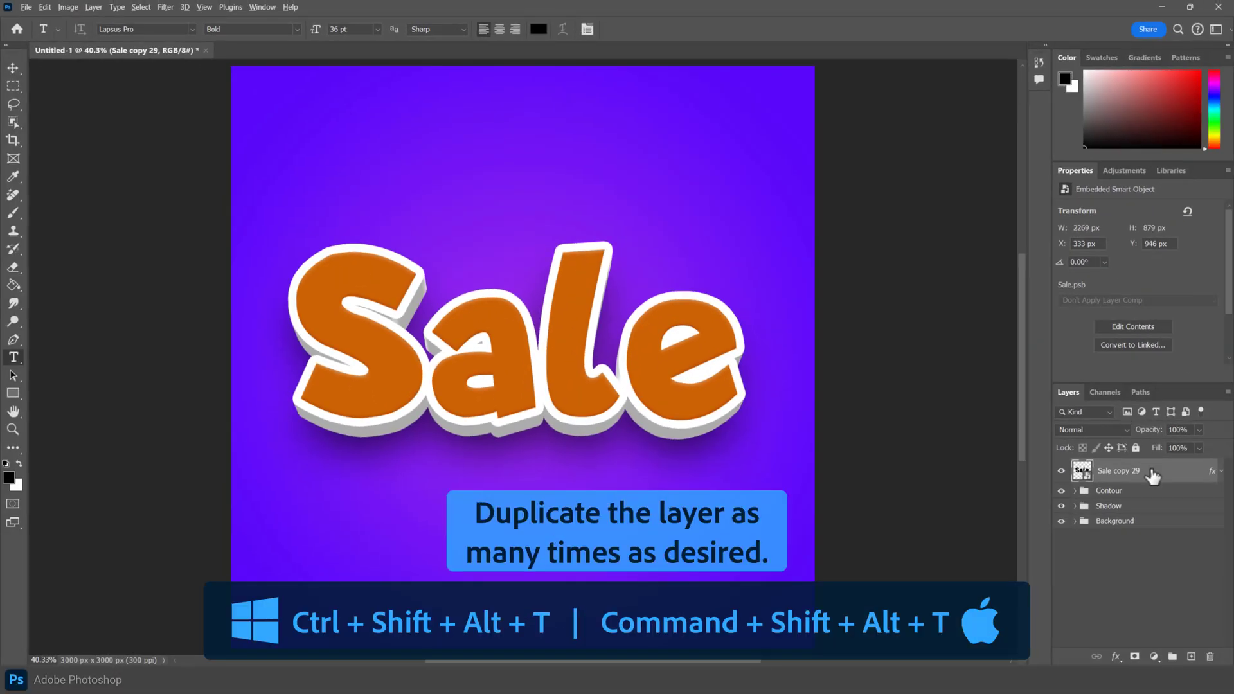
- Repeat the duplicating transform on Sale copy 29 up to Sale copy 67, and group Sale copy 66 through Sale copy 29 as 3D
key("ctrl+shift+alt+t")
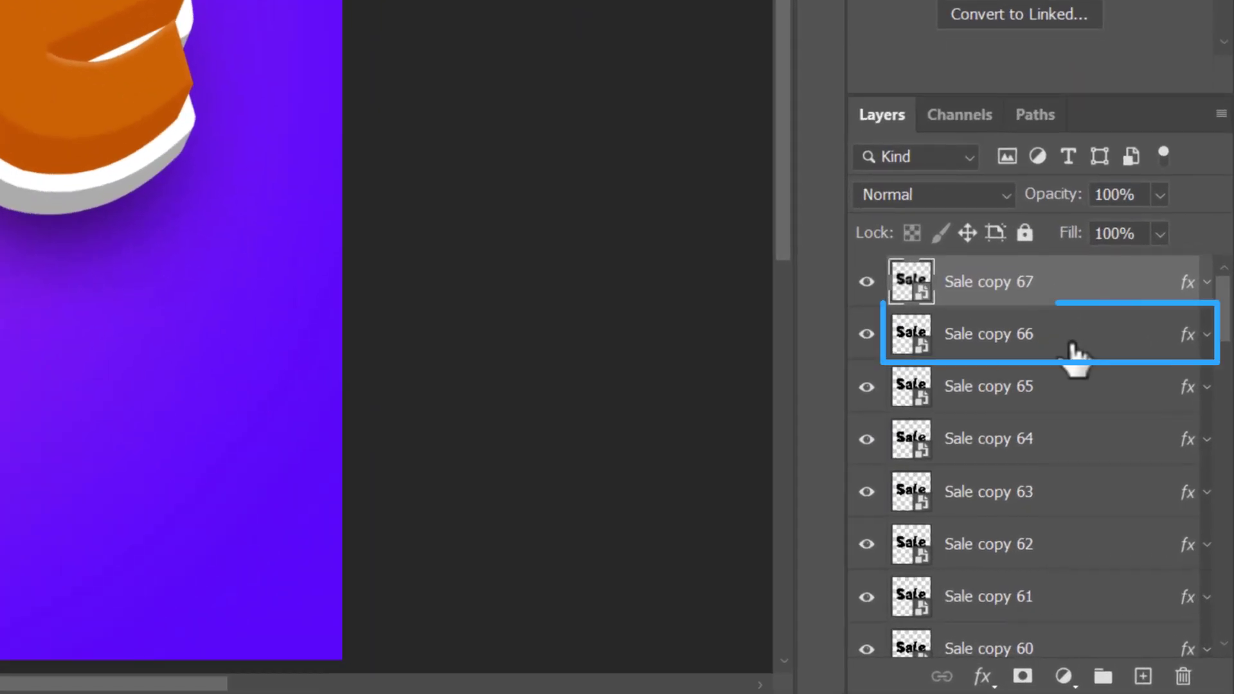
left_click(1157, 500)
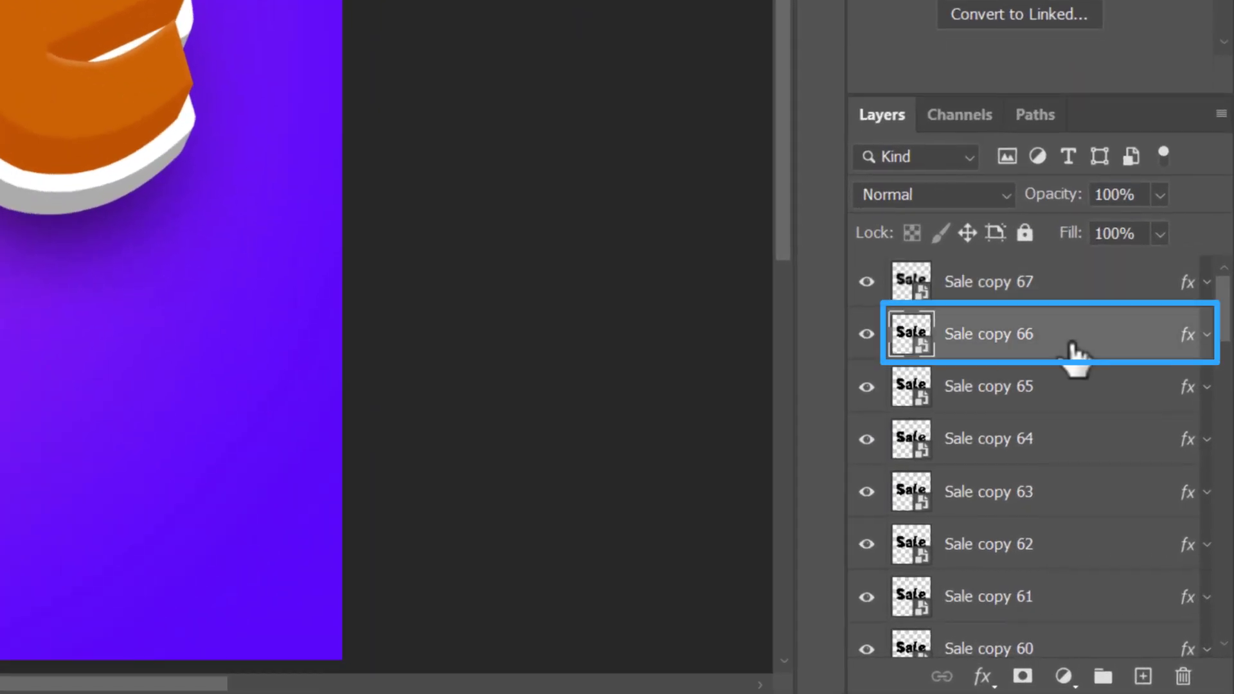
left_click_drag(1221, 331, 1211, 636)
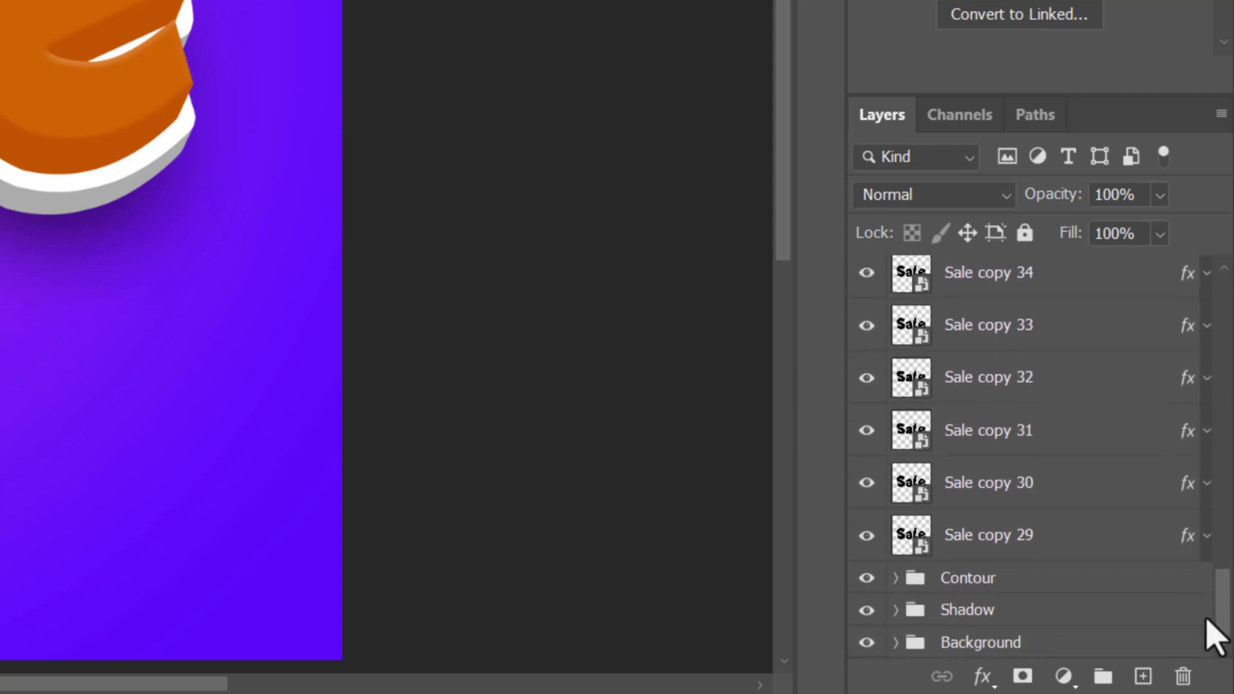
left_click(1034, 543, "shift")
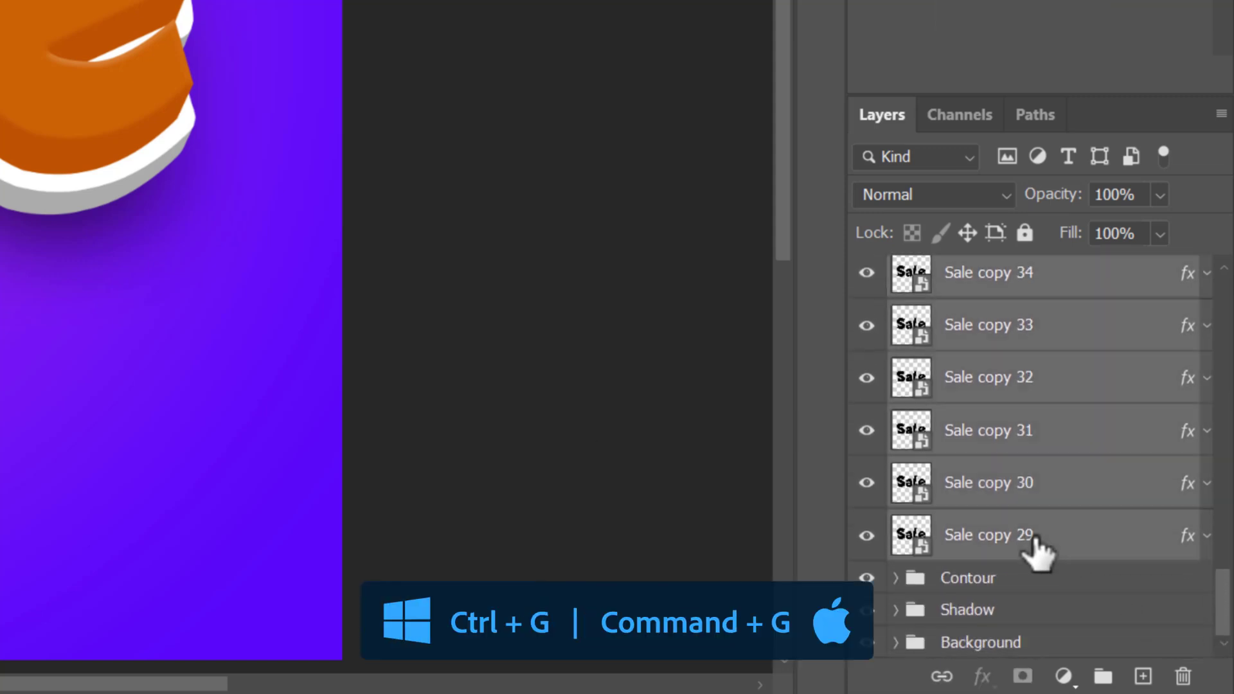
key("ctrl+g")
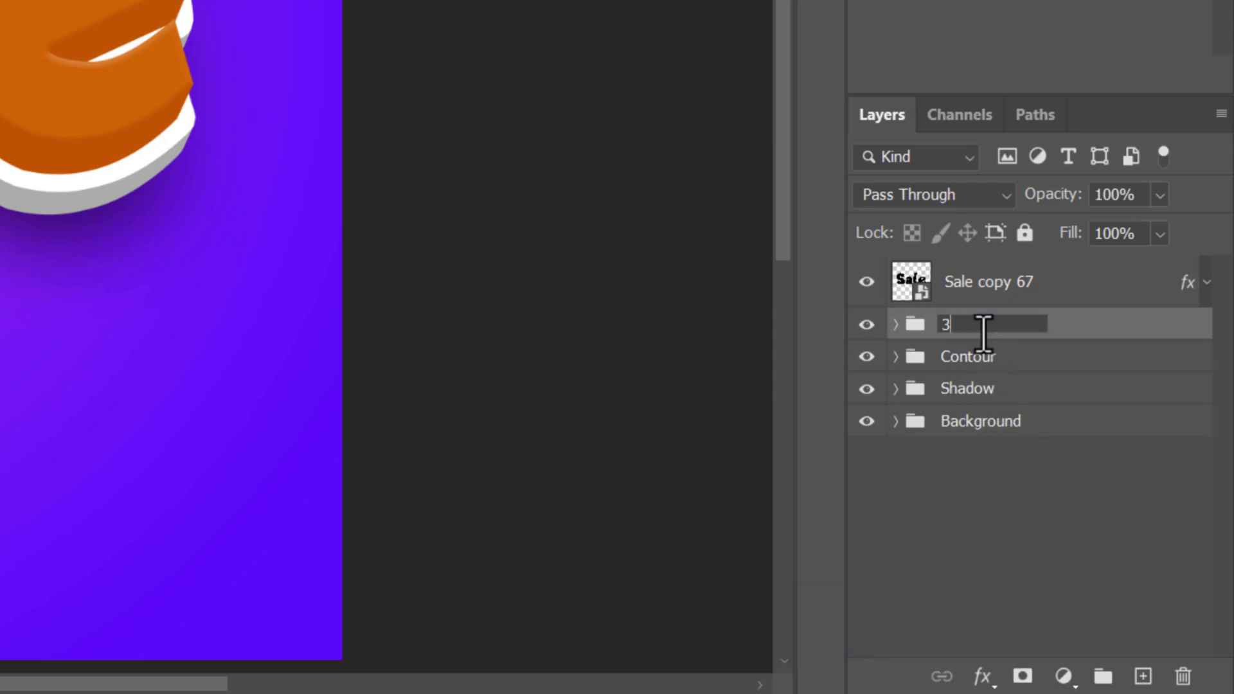
- Turn off the Color Overlay on Sale copy 67 and add a Gradient Overlay using the Orange_15 preset from the Oranges set
left_click(1077, 285)
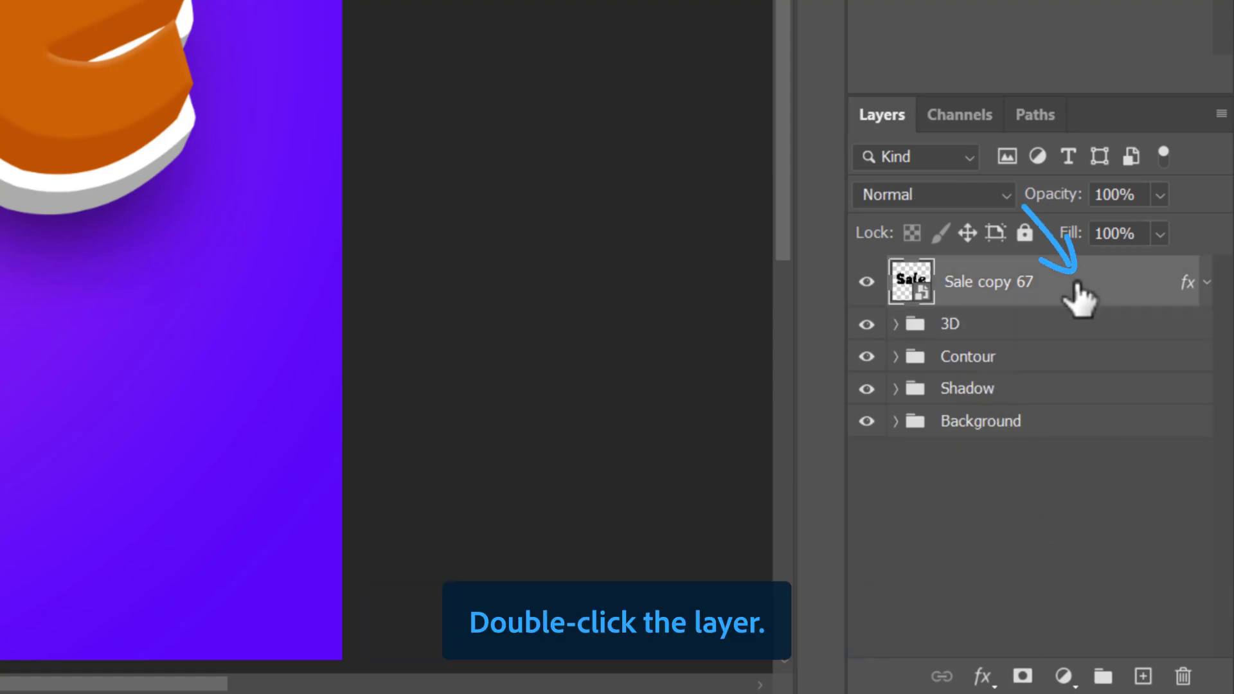
double_click(1076, 286)
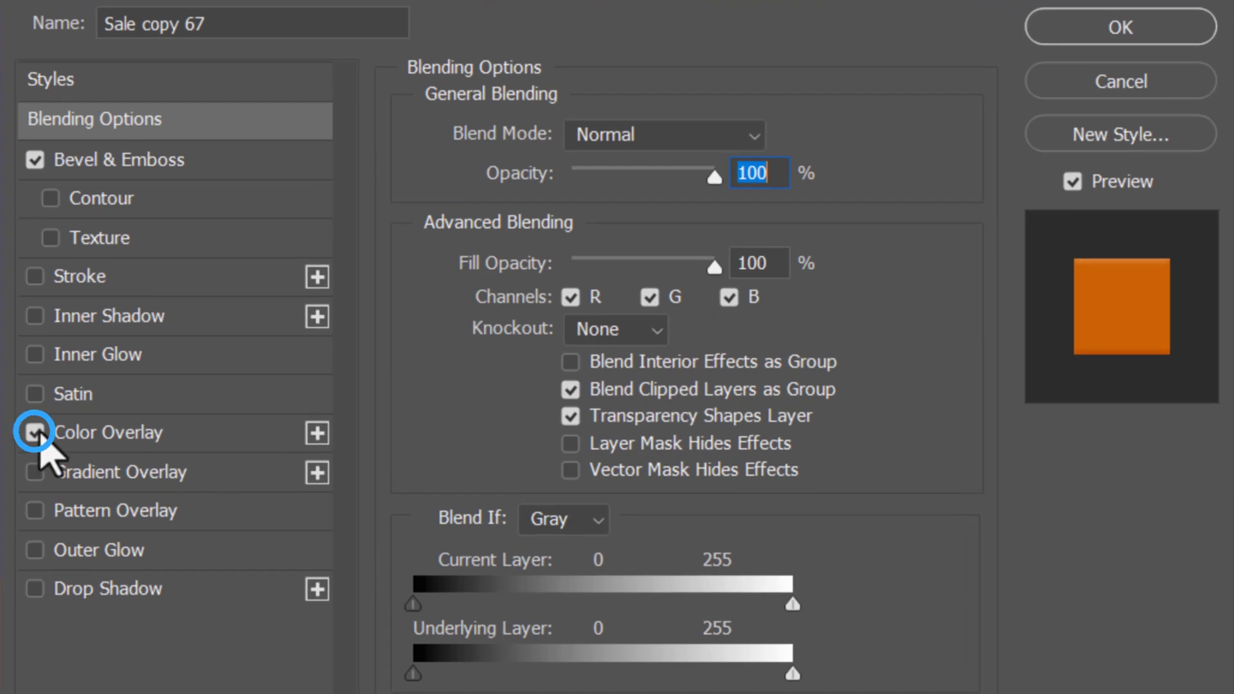
left_click(33, 432)
left_click(87, 479)
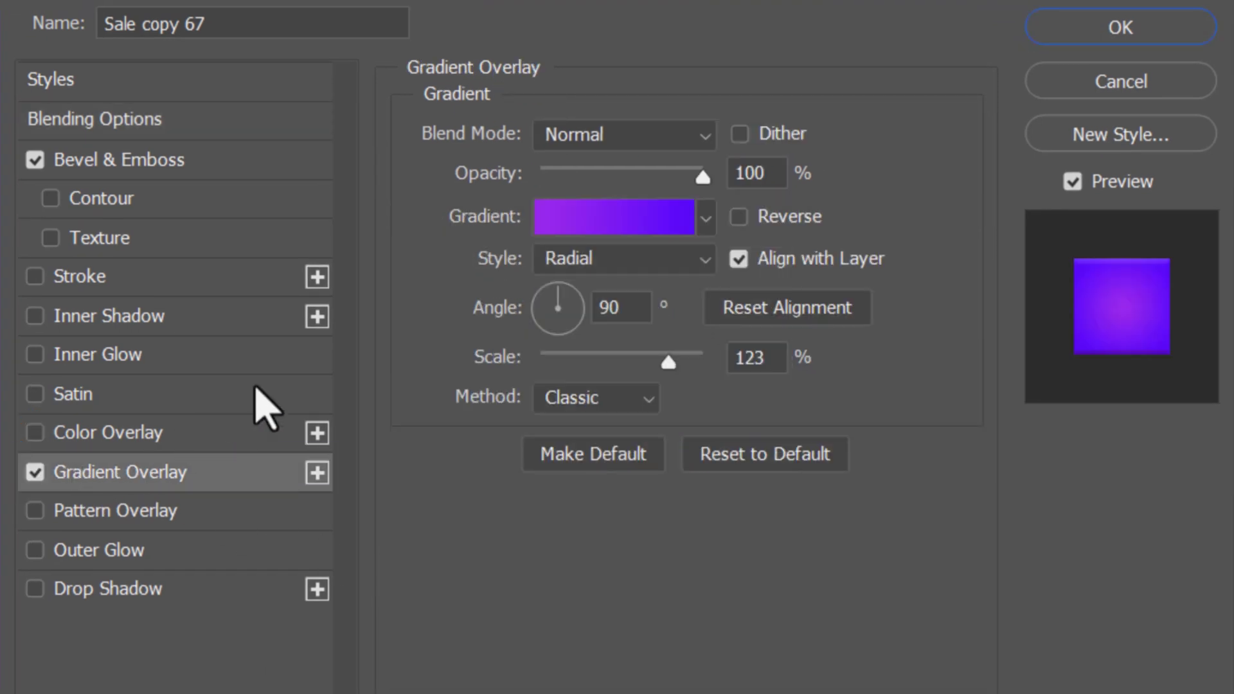
left_click(600, 225)
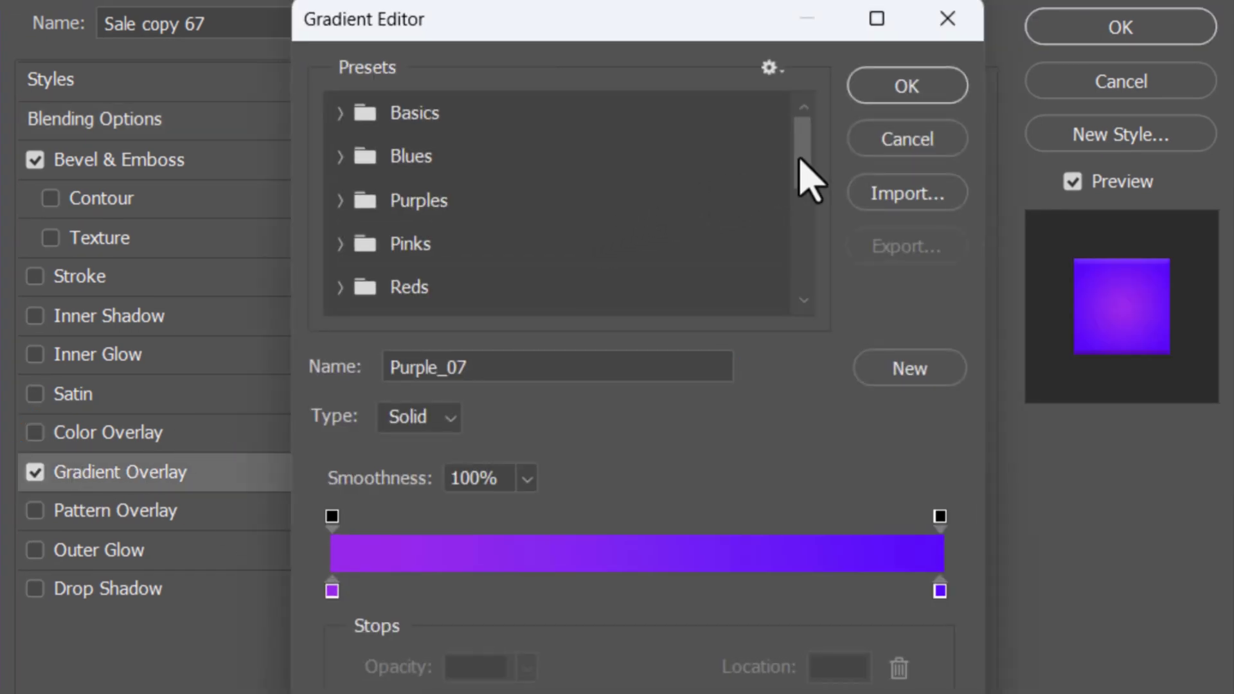
left_click_drag(799, 160, 799, 234)
left_click(341, 151)
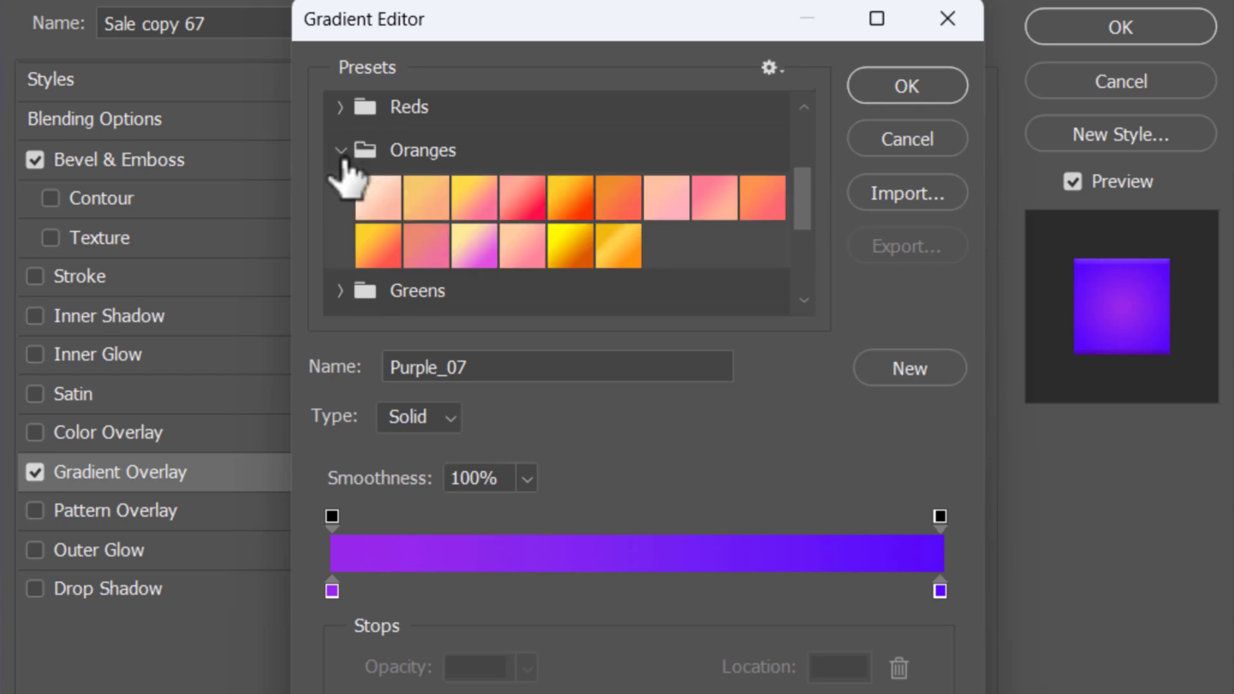
left_click(618, 253)
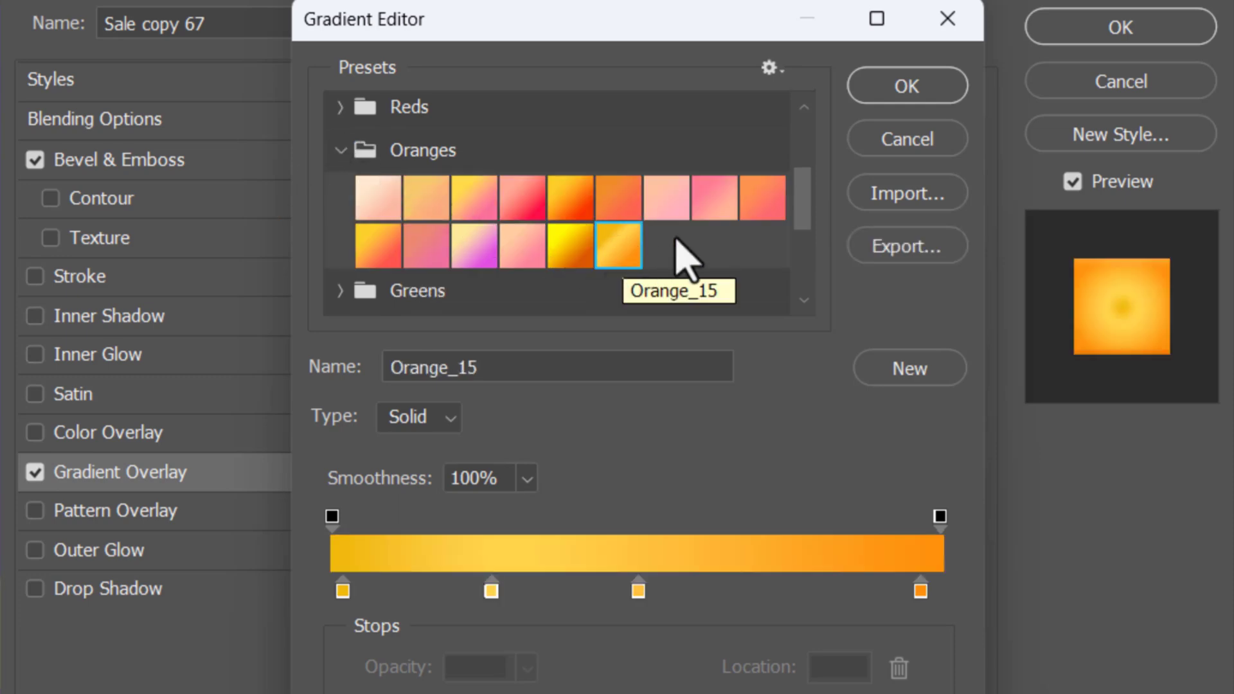
left_click(899, 87)
- Reverse the overlay gradient, change its style to Linear and set its scale to 88%
left_click(606, 275)
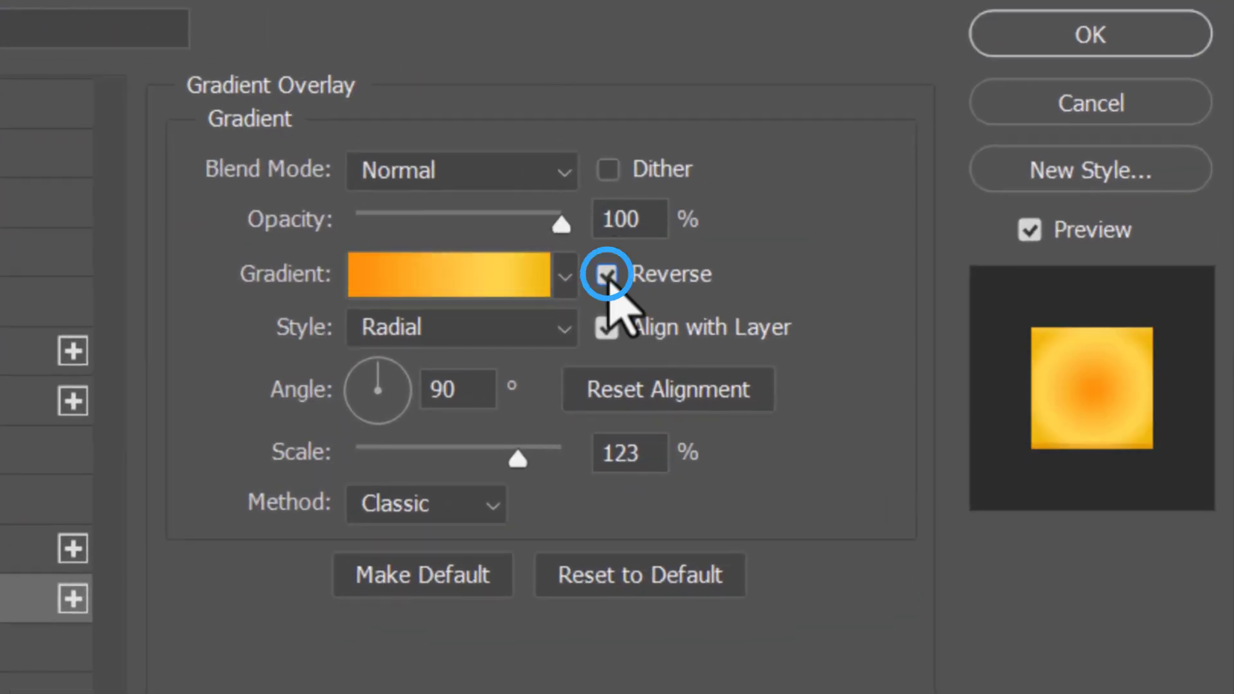
left_click(540, 331)
left_click(412, 366)
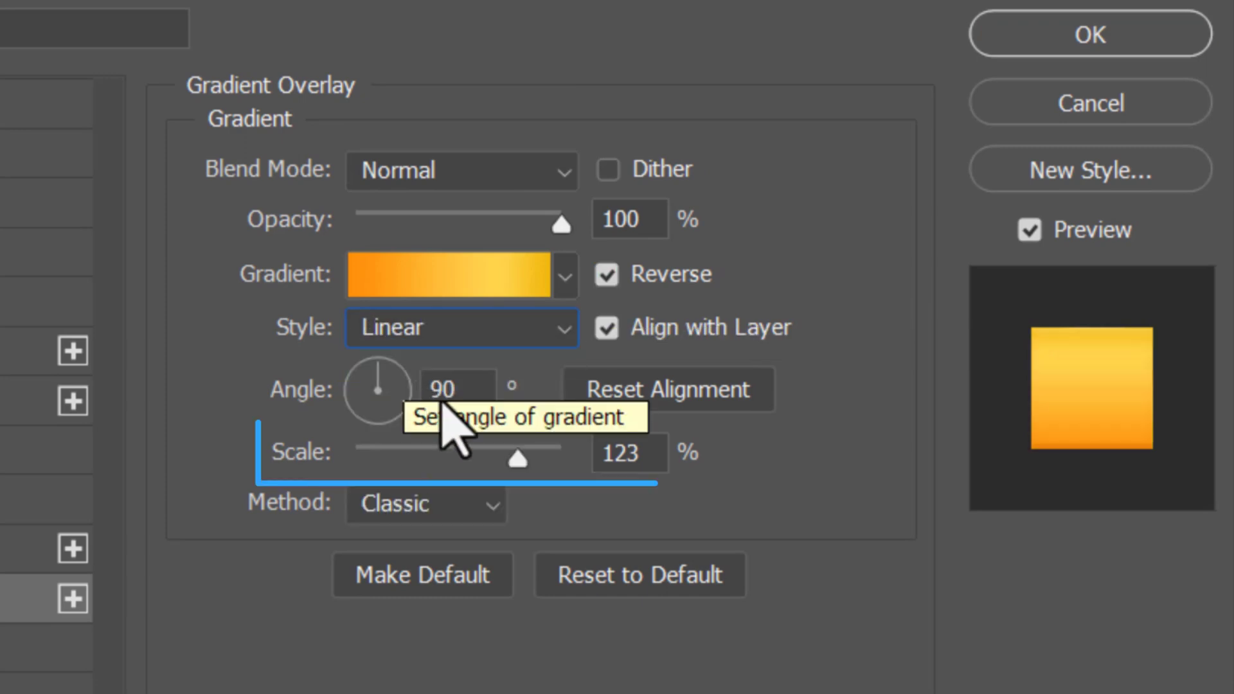
left_click_drag(517, 456, 460, 459)
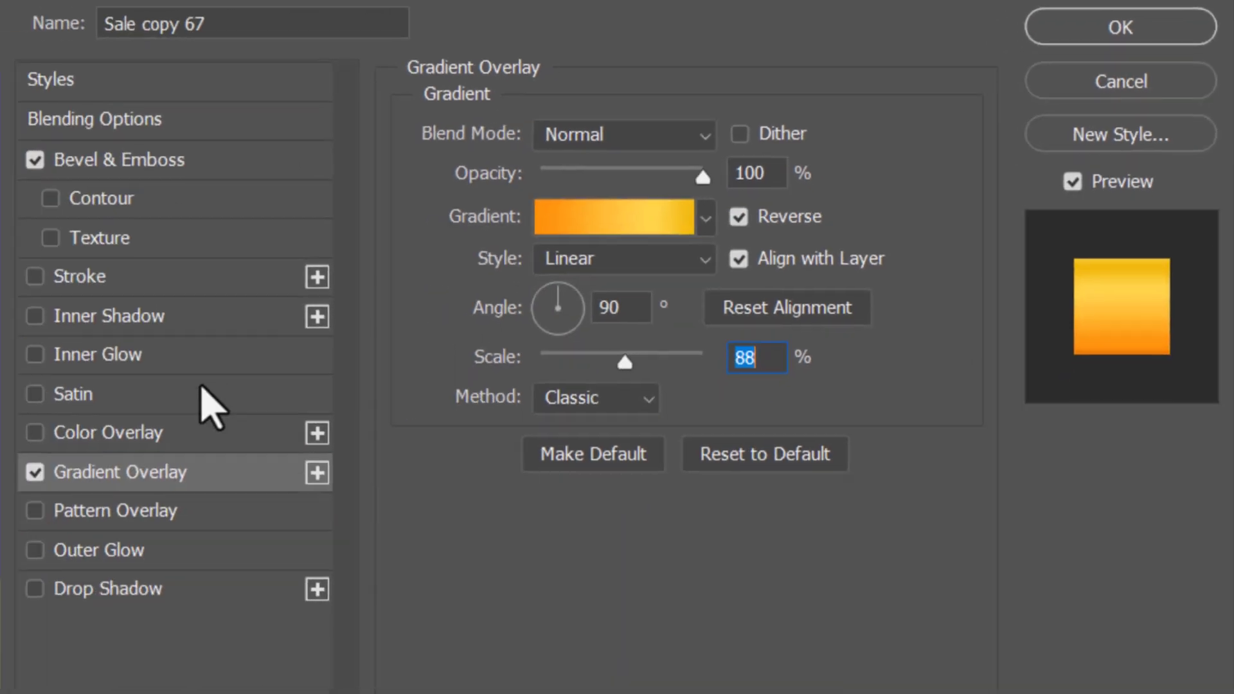
- Add a Satin effect to Sale copy 67 with Invert off and a size of 144 px
left_click(190, 395)
left_click(631, 386)
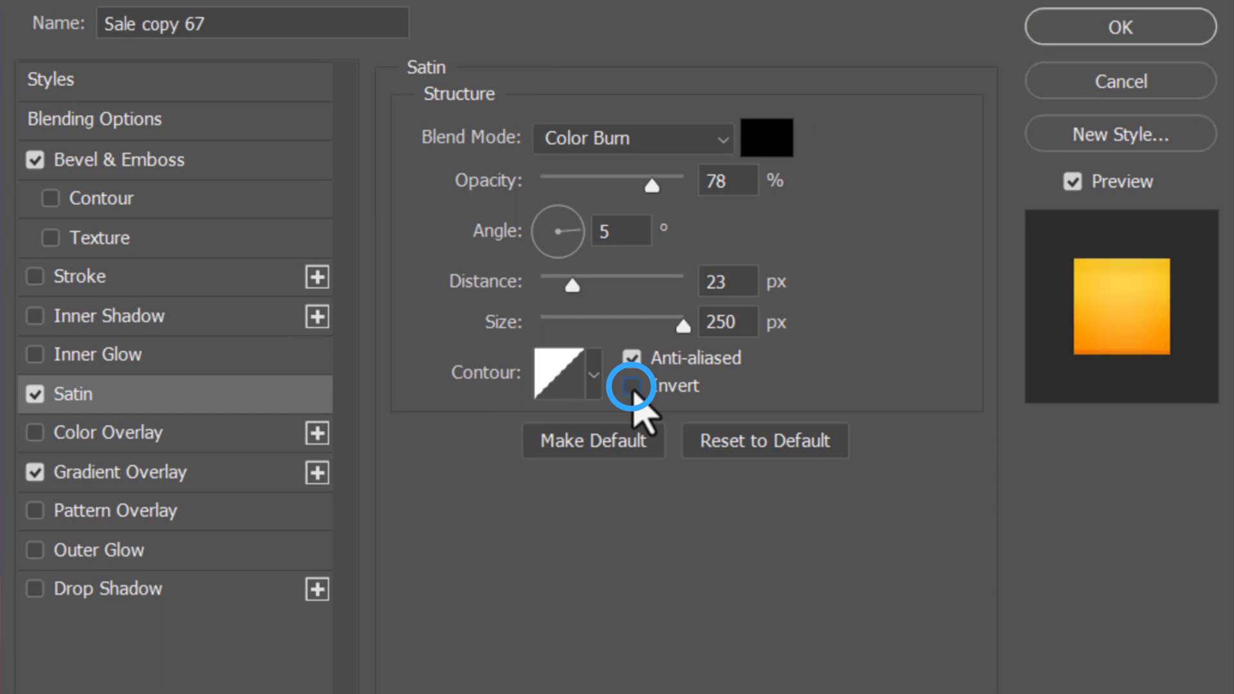
left_click_drag(683, 325, 643, 328)
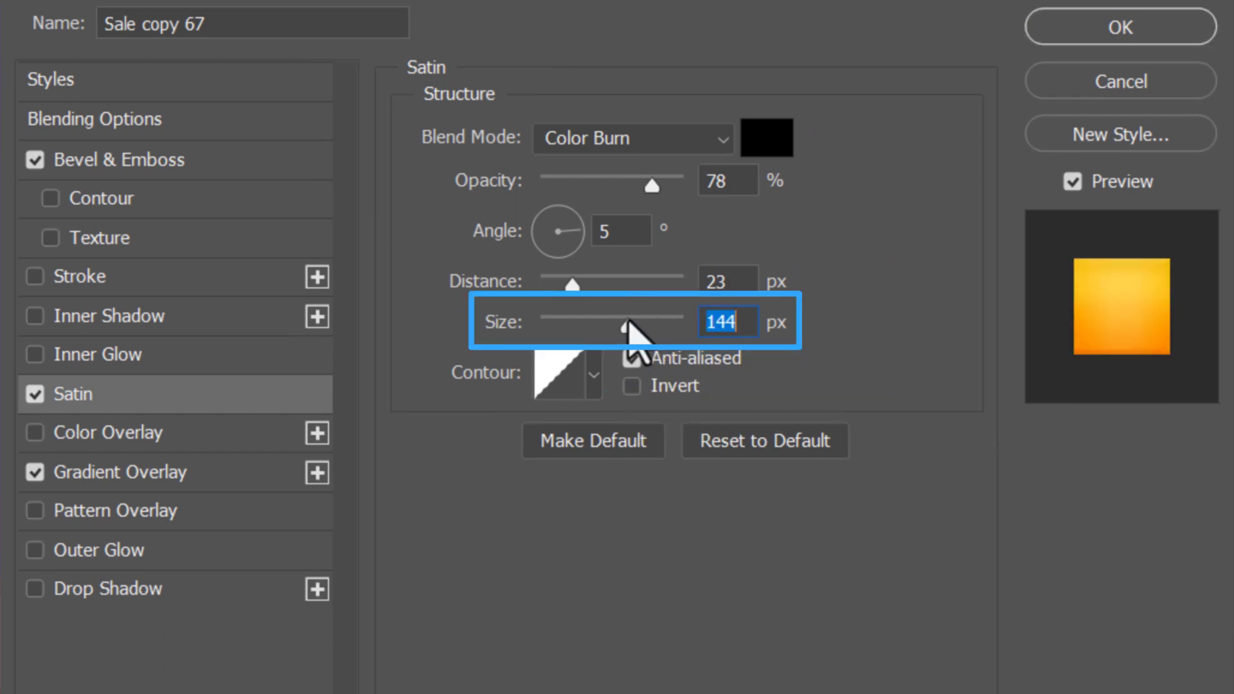
- Switch the bevel's direction to Down and set its shading angle to 33° and altitude to 58°
left_click(253, 170)
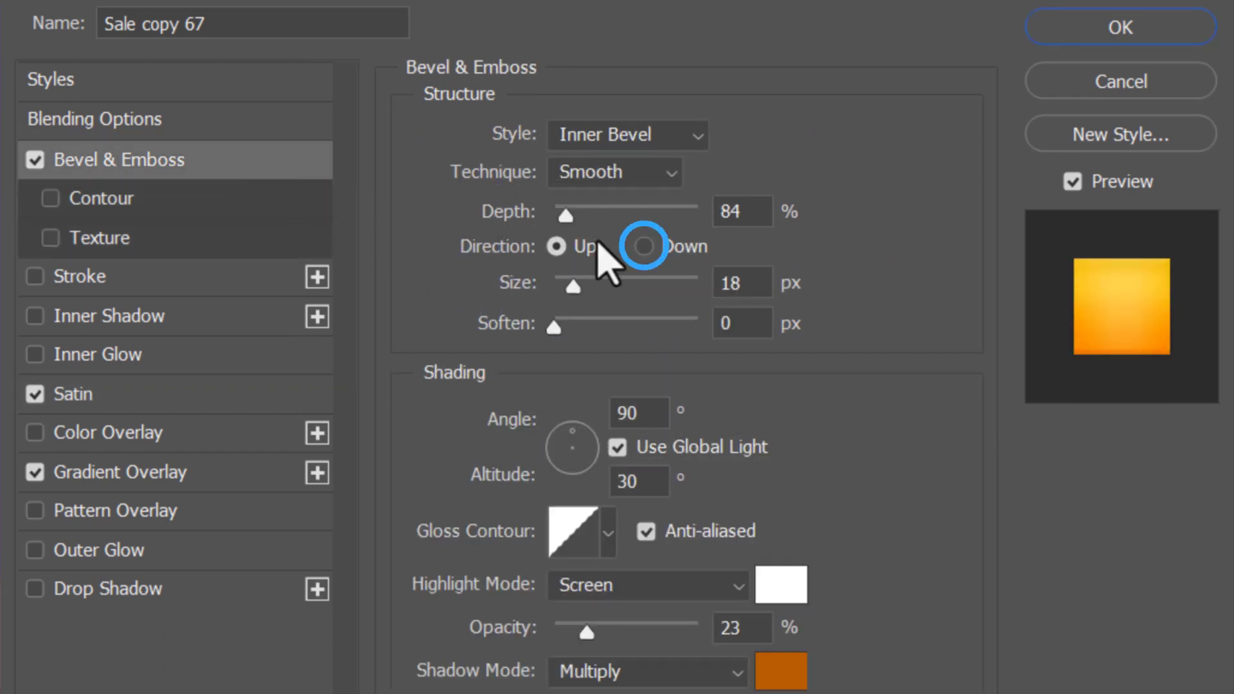
left_click(643, 247)
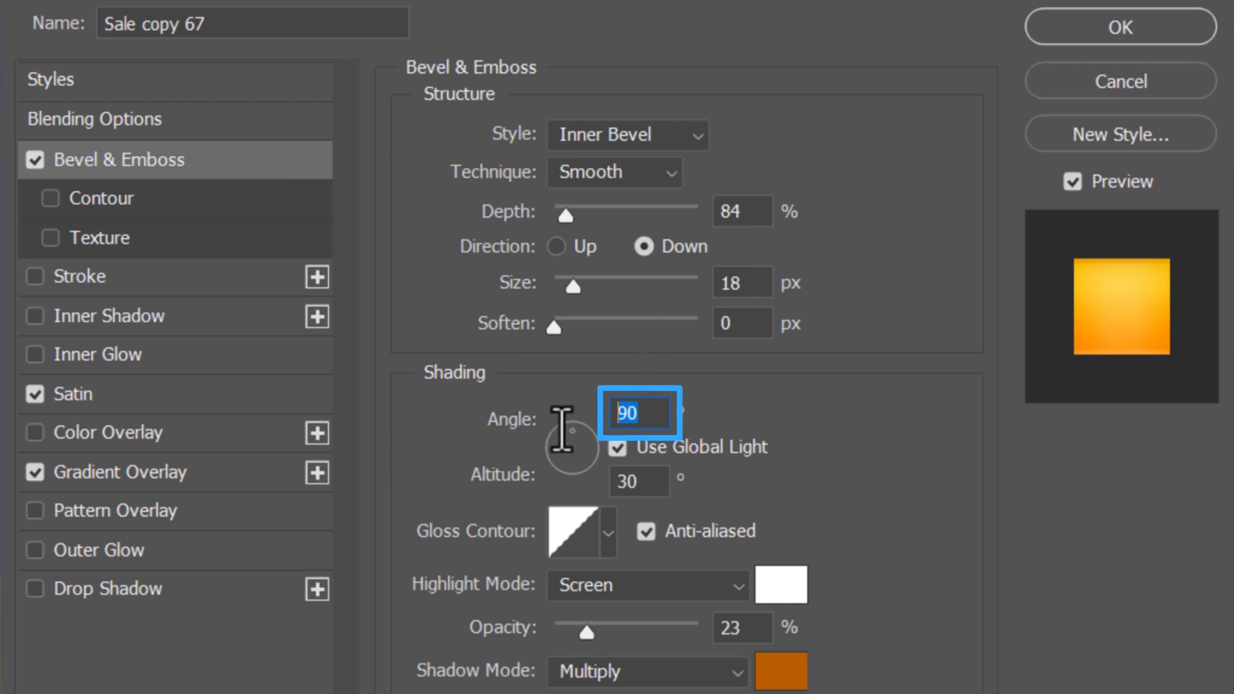
left_click(630, 480)
type("58")
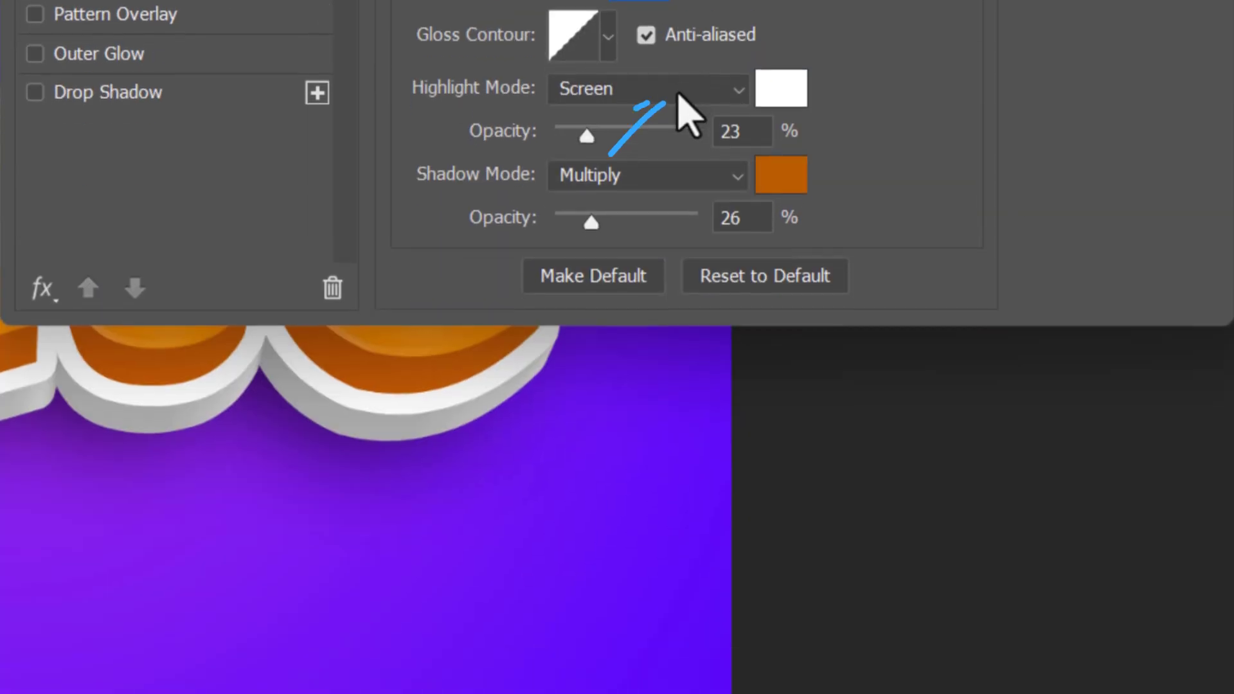
- Change the bevel's highlight mode to Linear Light at 49% opacity
left_click(680, 461)
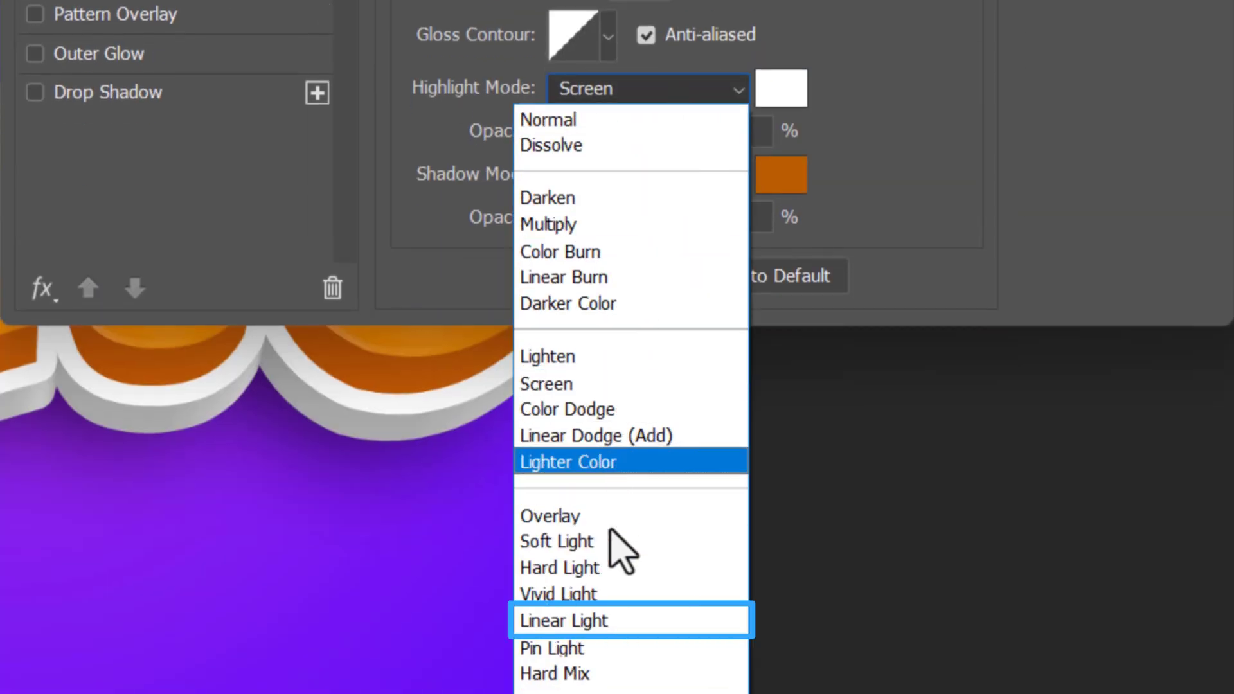
left_click(604, 620)
left_click_drag(580, 136, 603, 142)
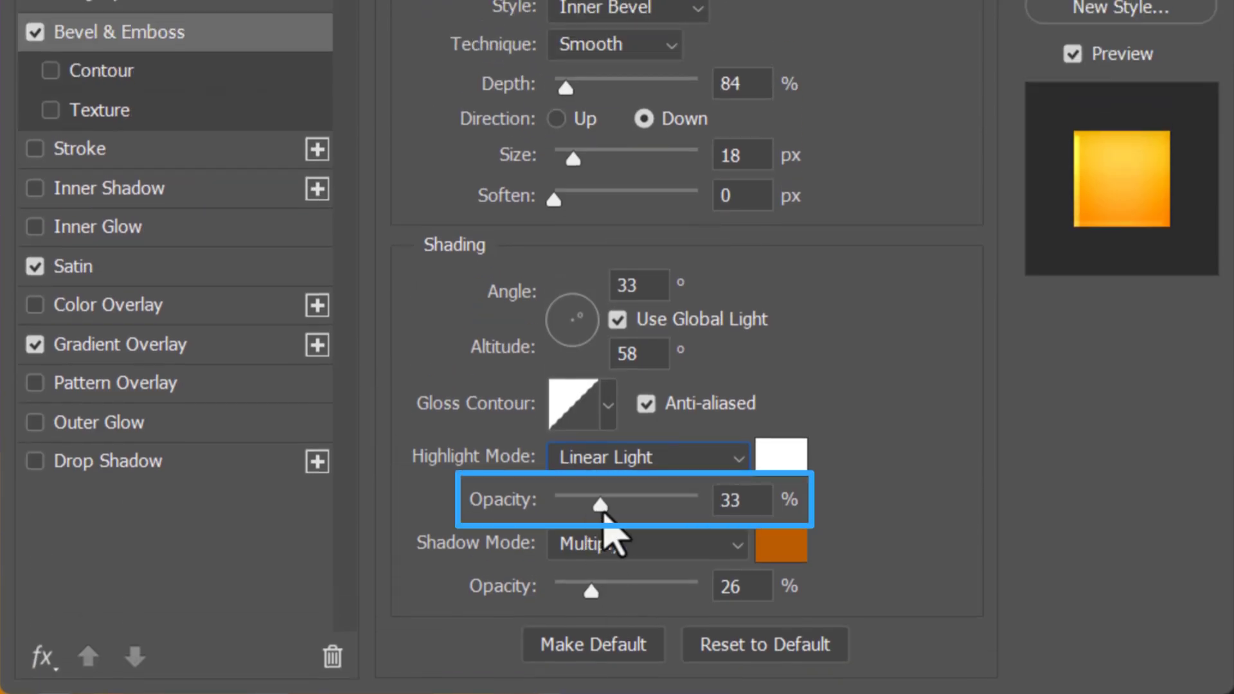
- Change the bevel's shadow color to light yellow fff281
left_click(779, 547)
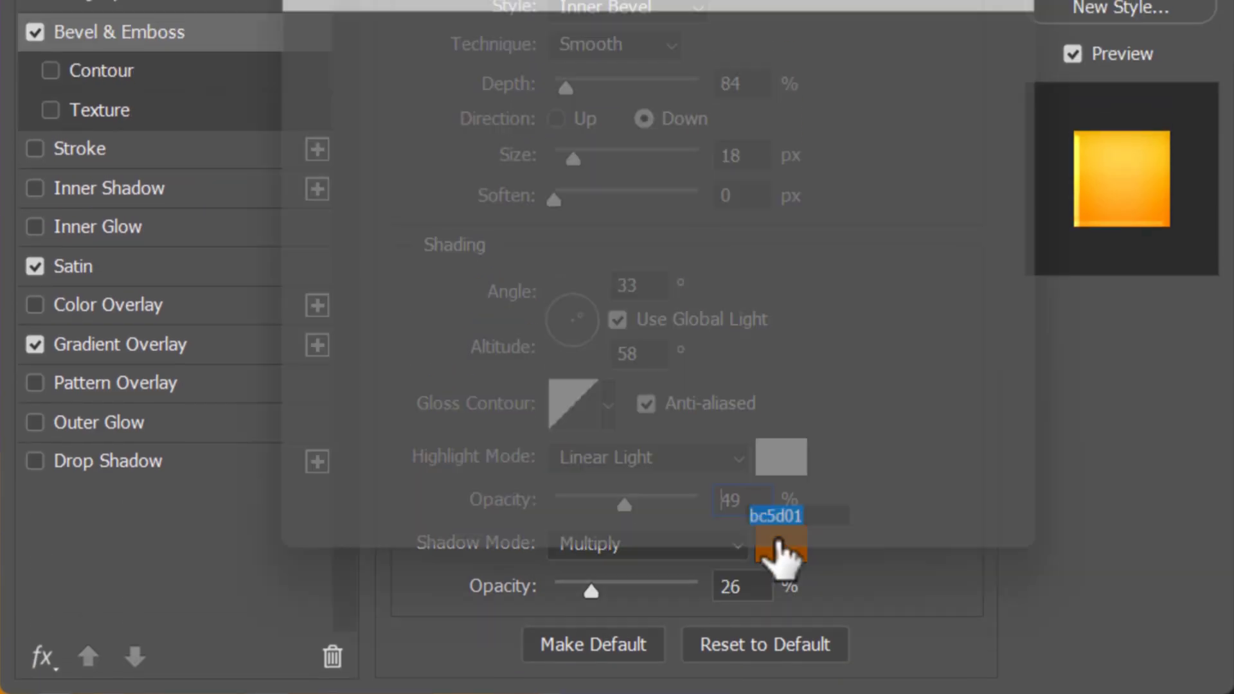
left_click_drag(696, 386, 692, 368)
left_click_drag(568, 94, 466, 45)
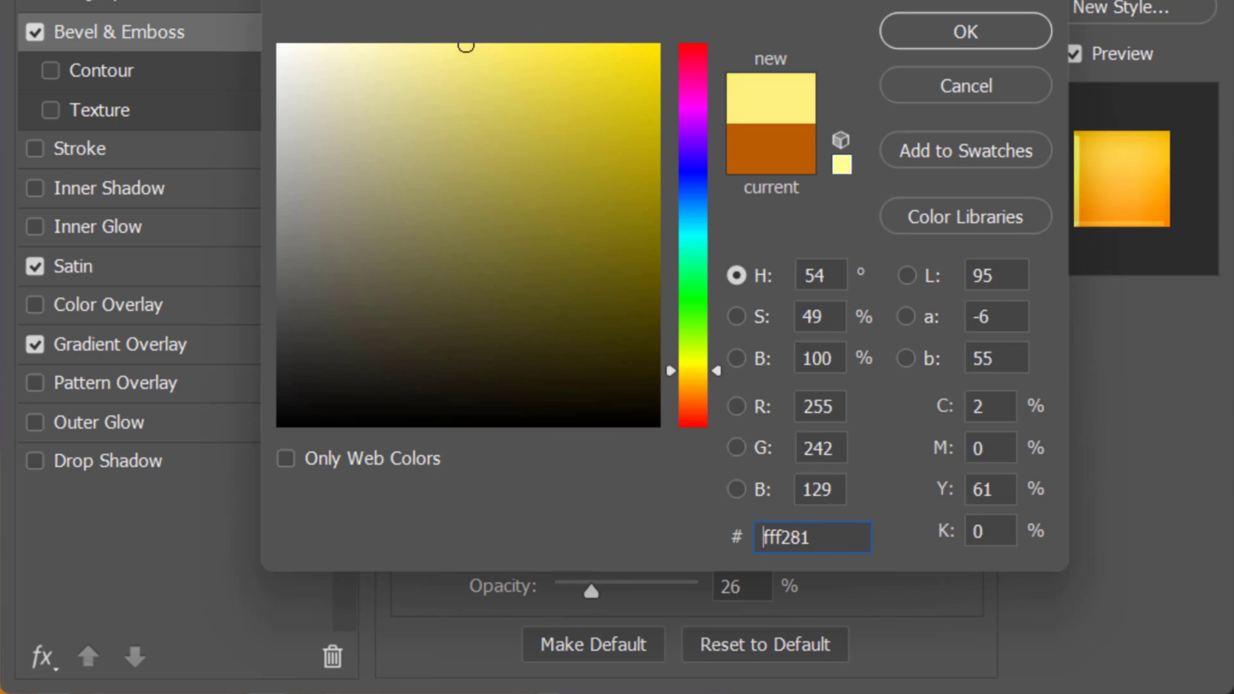
left_click(968, 39)
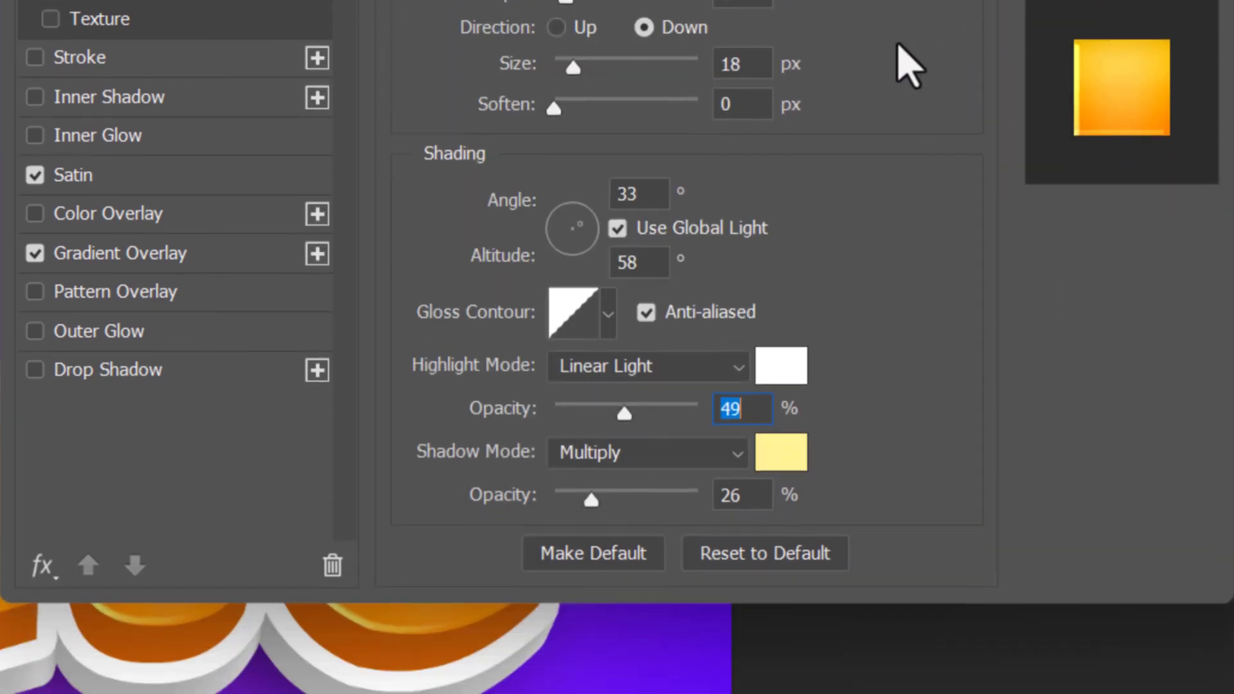
- Set the bevel's shadow mode to Color Dodge with slightly higher opacity, reduce the bevel size to 8 px and apply the layer style
left_click(656, 544)
scroll(636, 399, "up", 2)
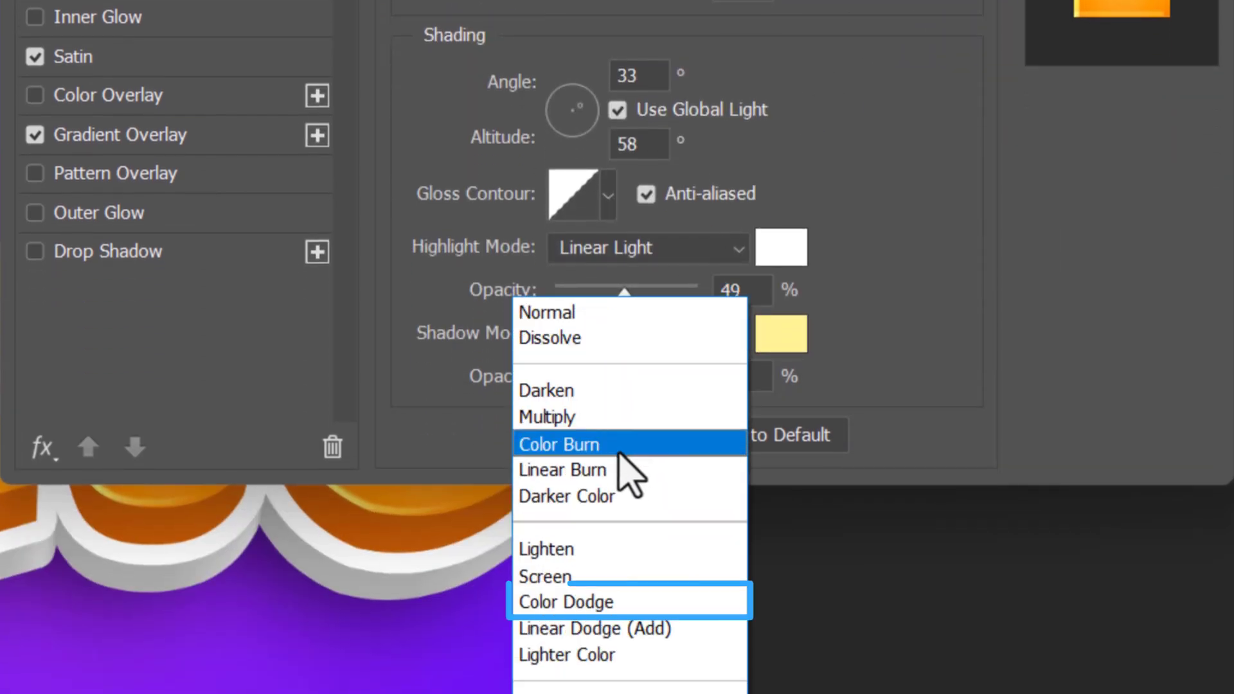
left_click(597, 604)
left_click_drag(590, 381, 594, 382)
left_click_drag(572, 290, 566, 288)
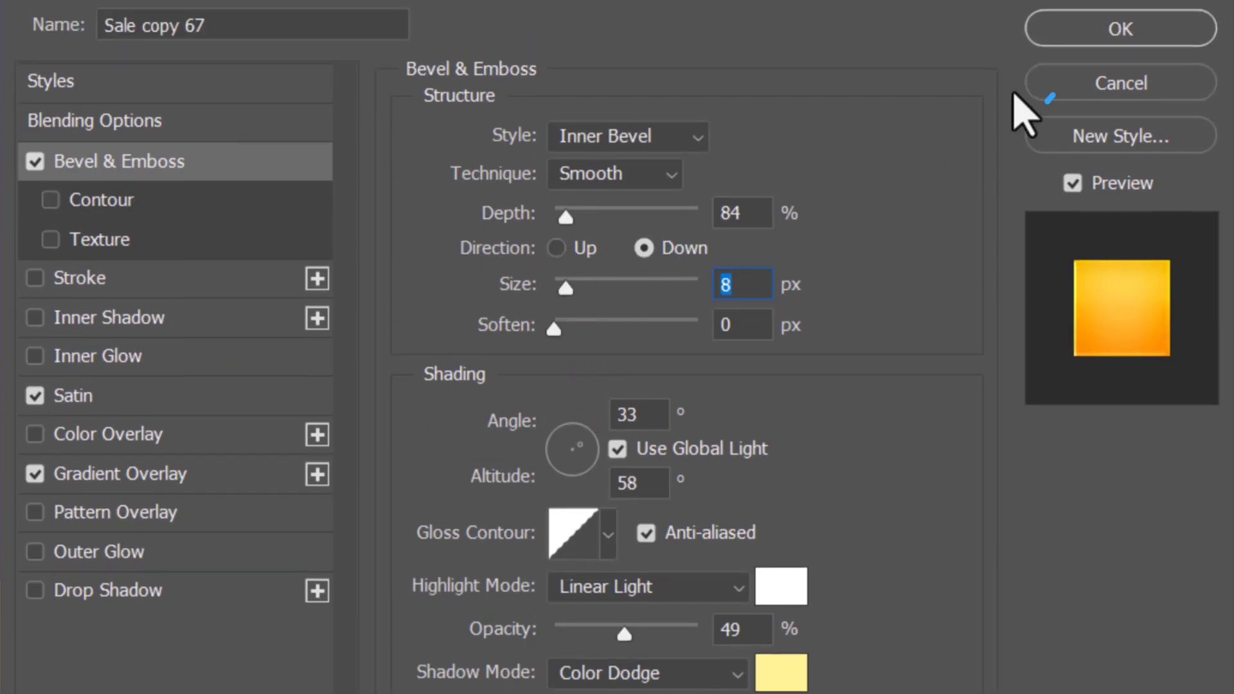
left_click(1118, 31)
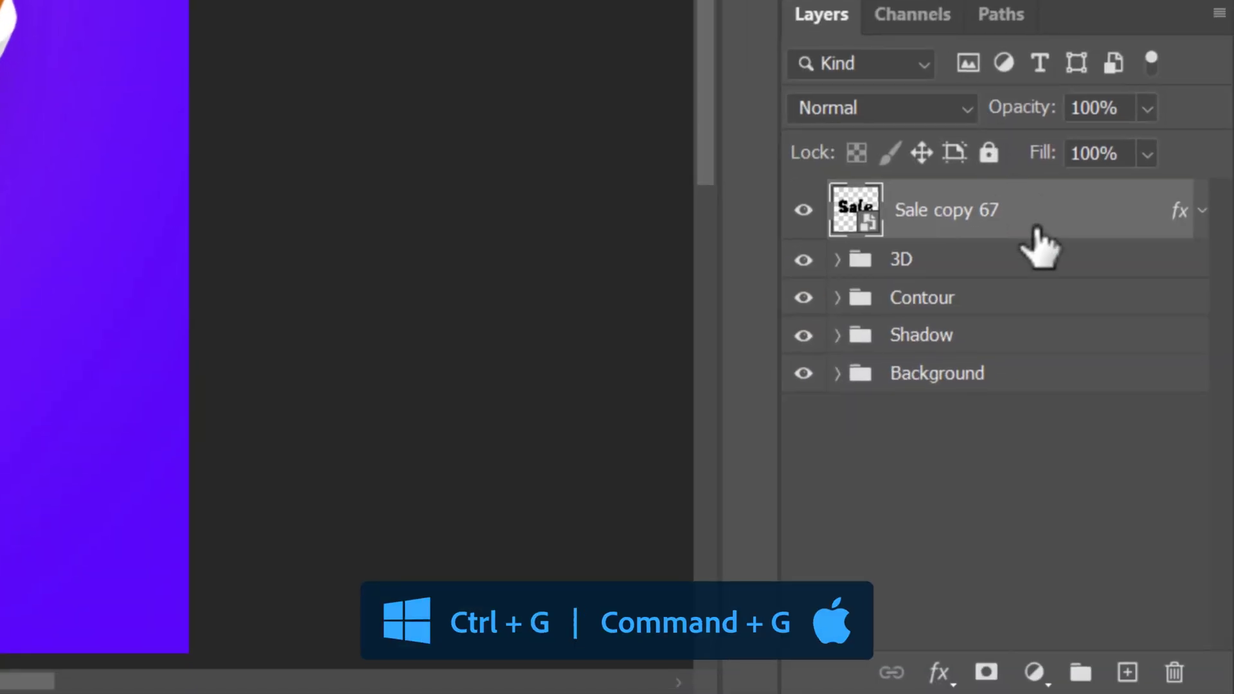
- Group the Sale copy 67 layer and name the group Front
key("ctrl+g")
double_click(946, 199)
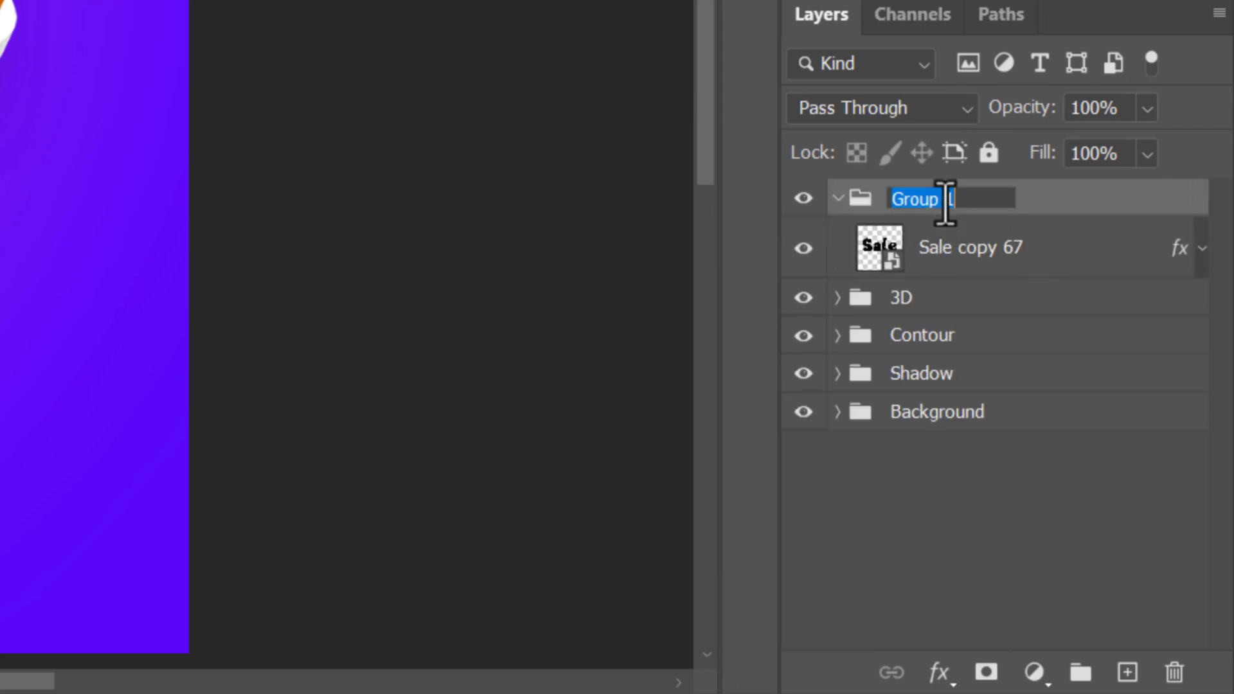
type("Front")
key("Return")
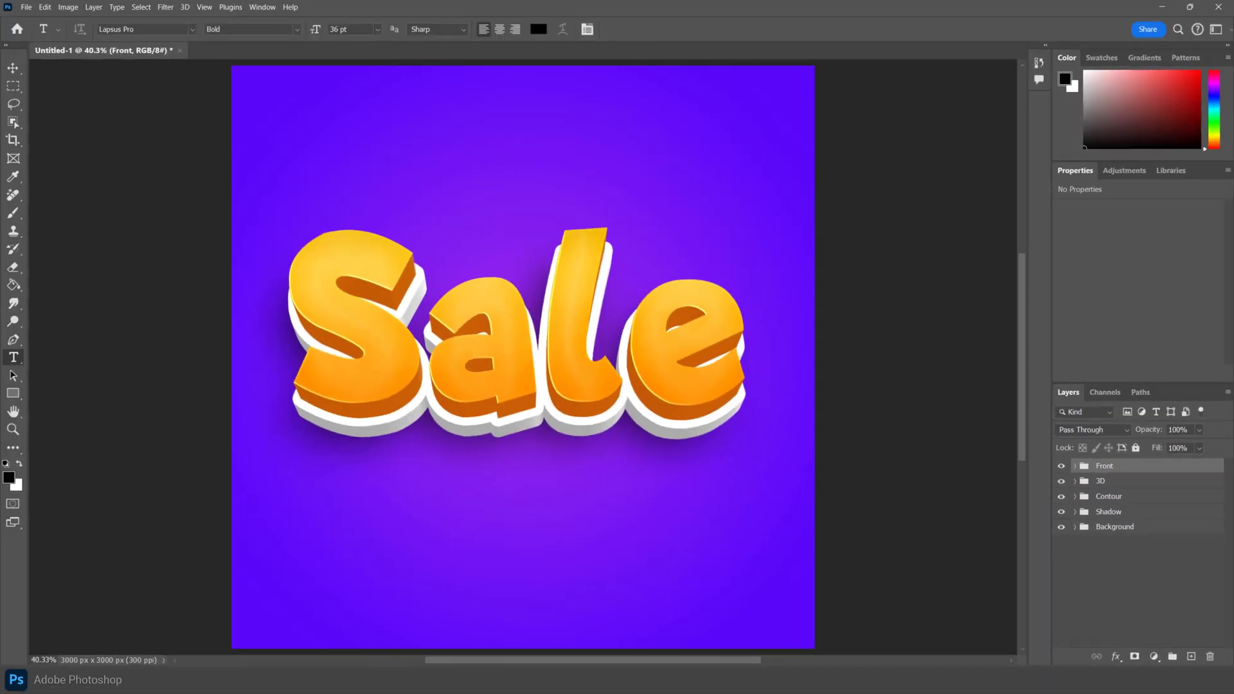